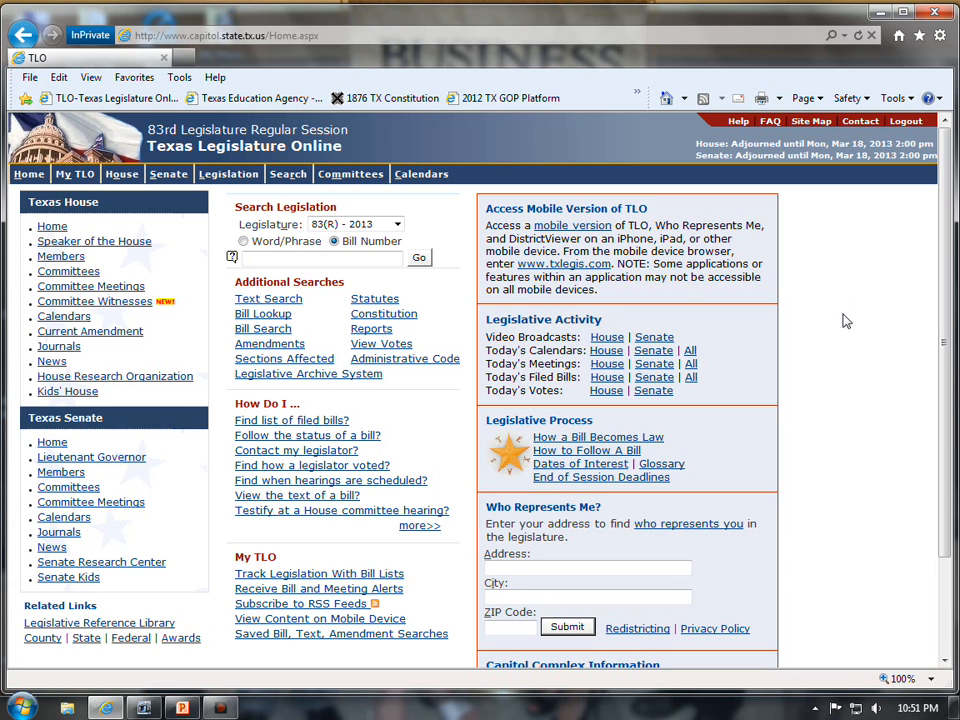
Step: Run a text search of the 83(R) - 2013 legislature for documents containing "abortion", adding the CR bill type
click(263, 300)
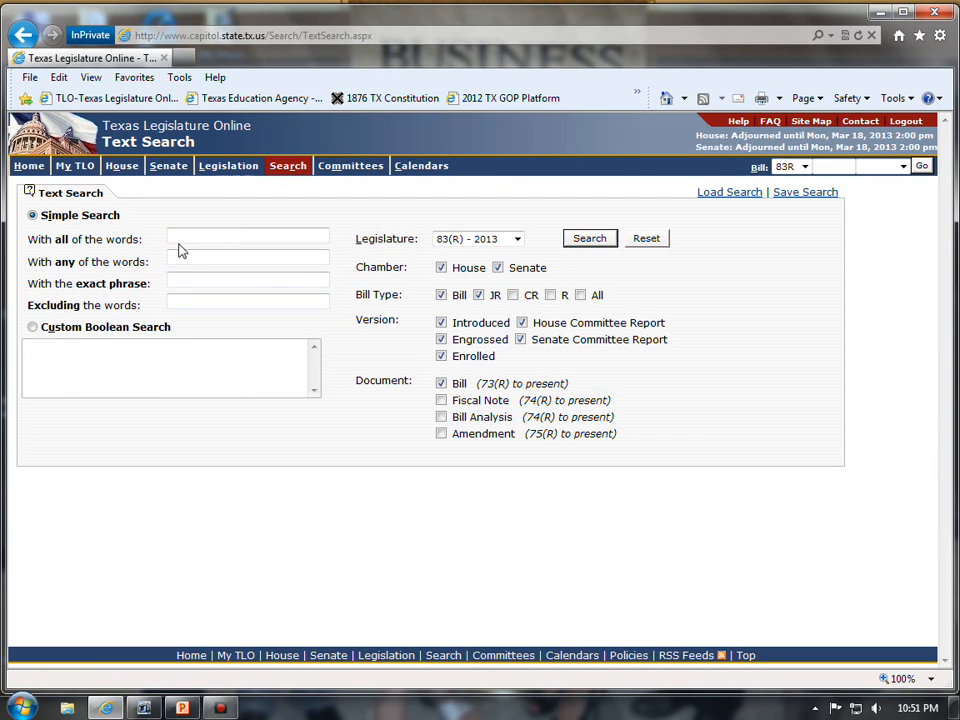
click(183, 235)
click(516, 239)
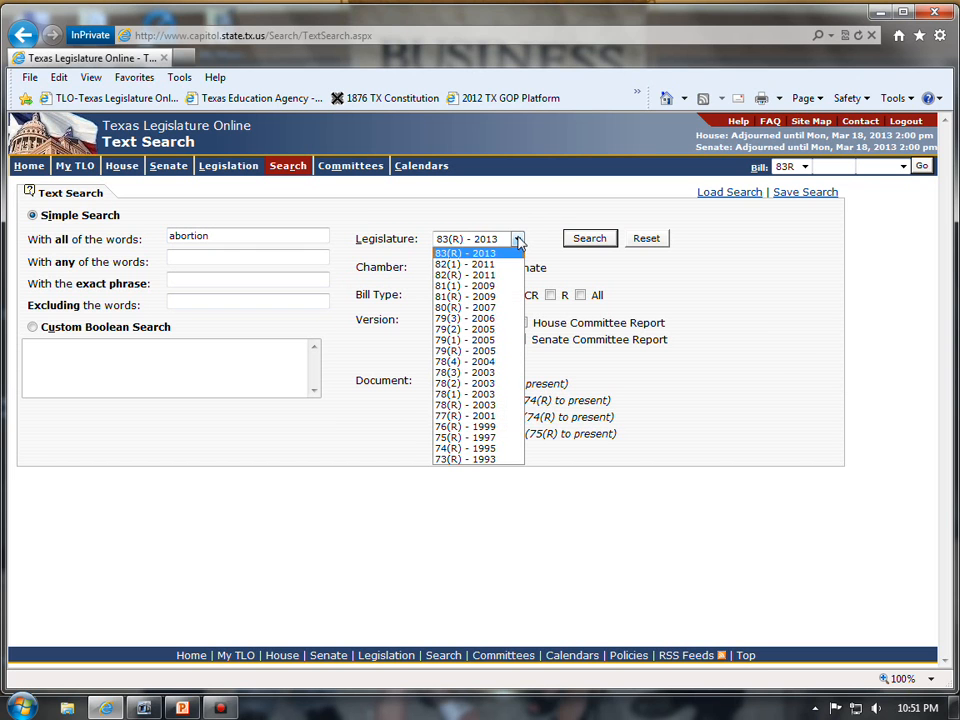
click(519, 238)
click(521, 209)
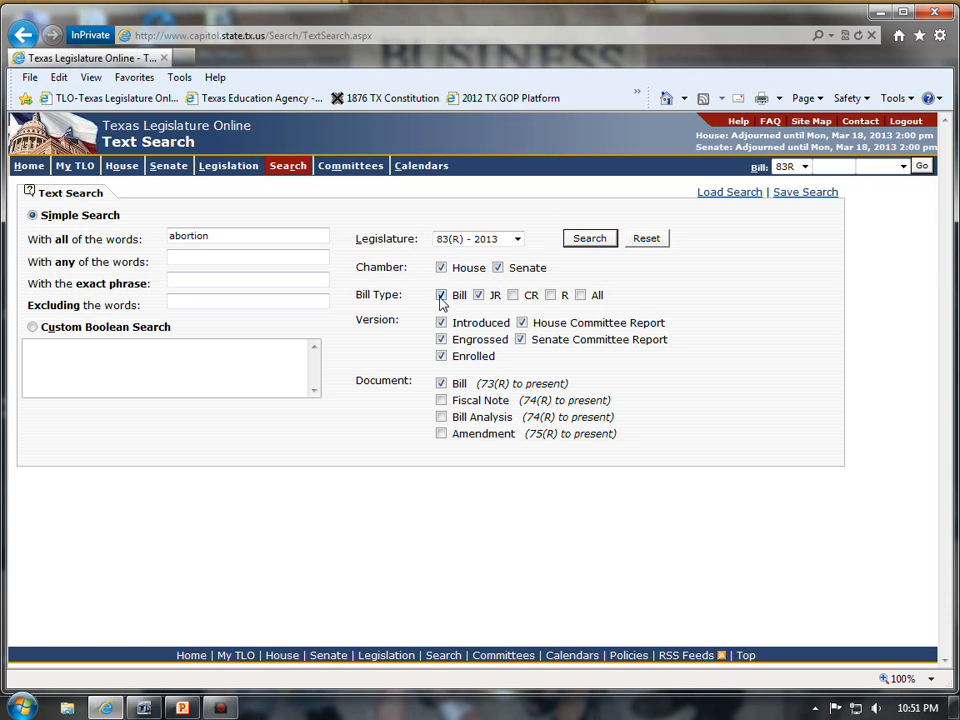
click(512, 296)
click(589, 240)
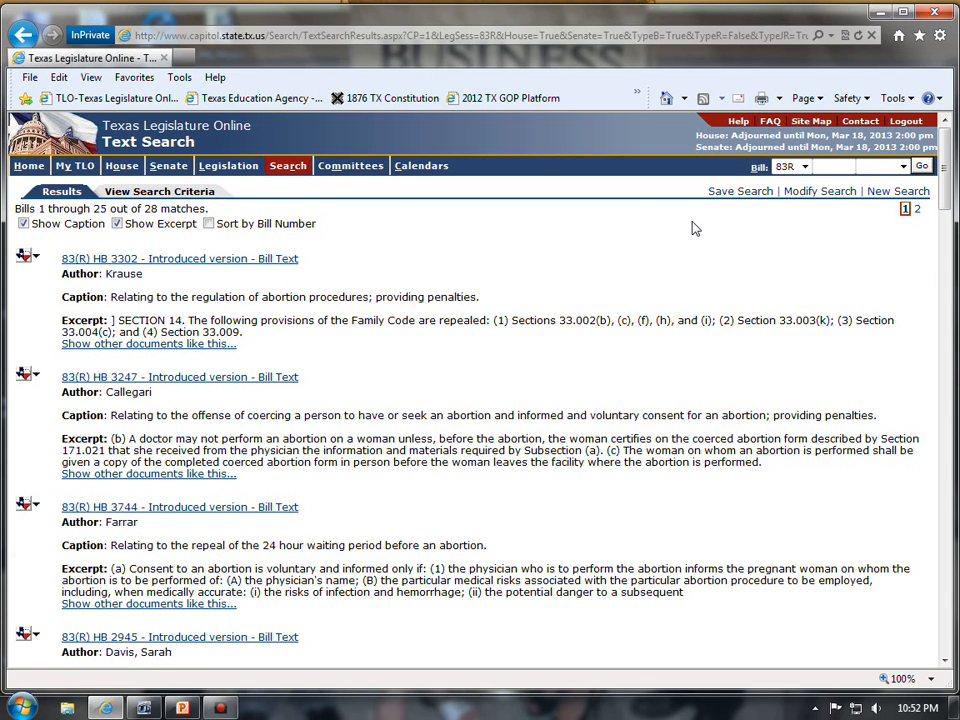
Step: Check the second page of search results, return to the first page, and sort the results by bill number
click(919, 211)
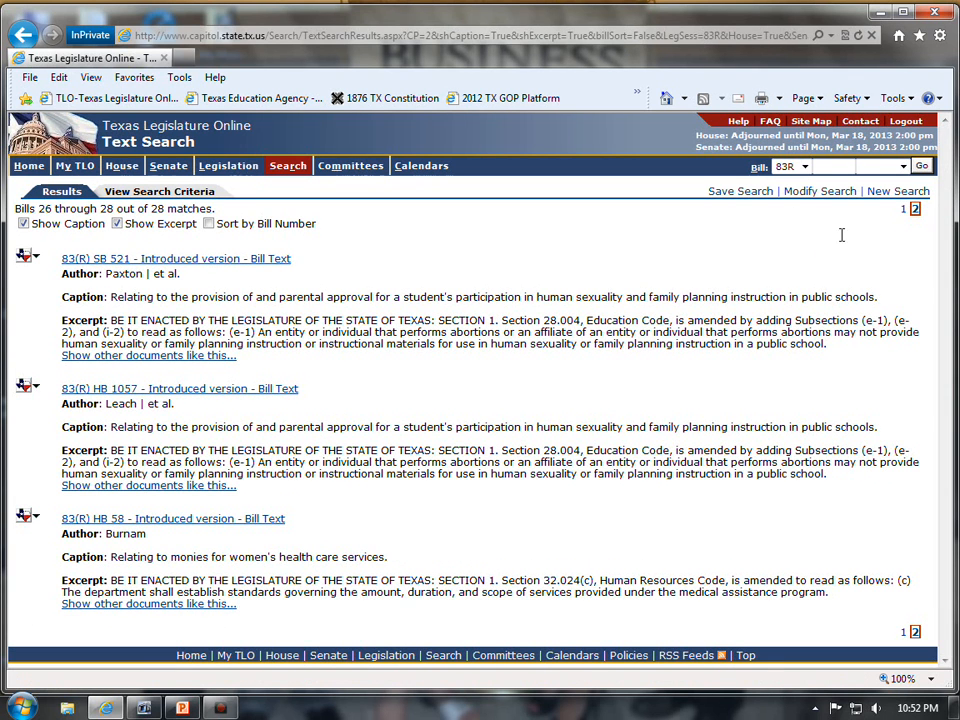
click(904, 211)
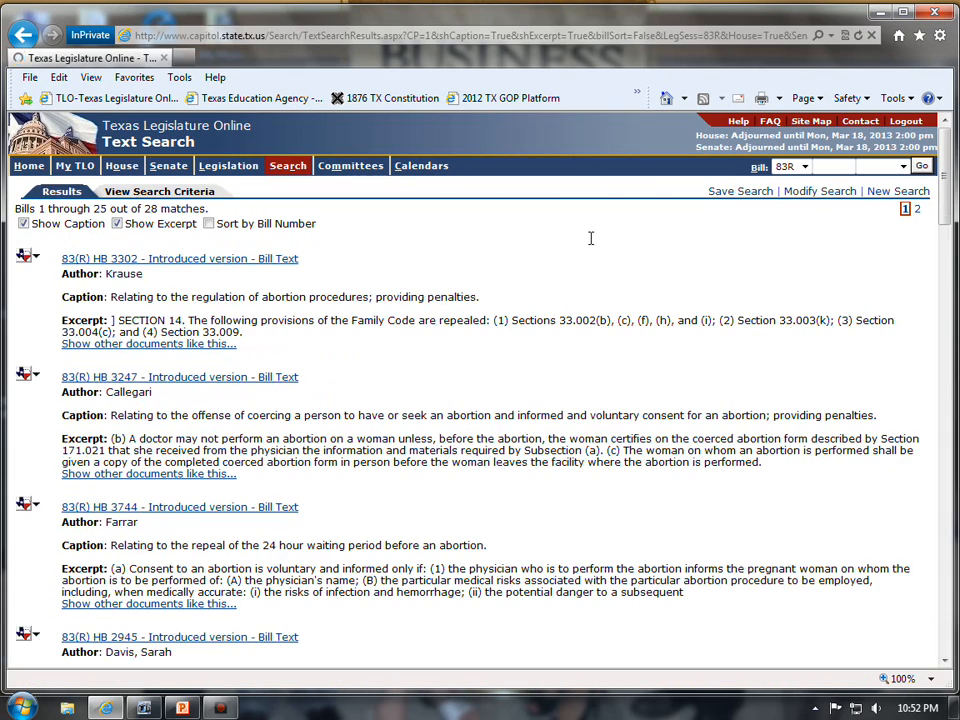
click(209, 225)
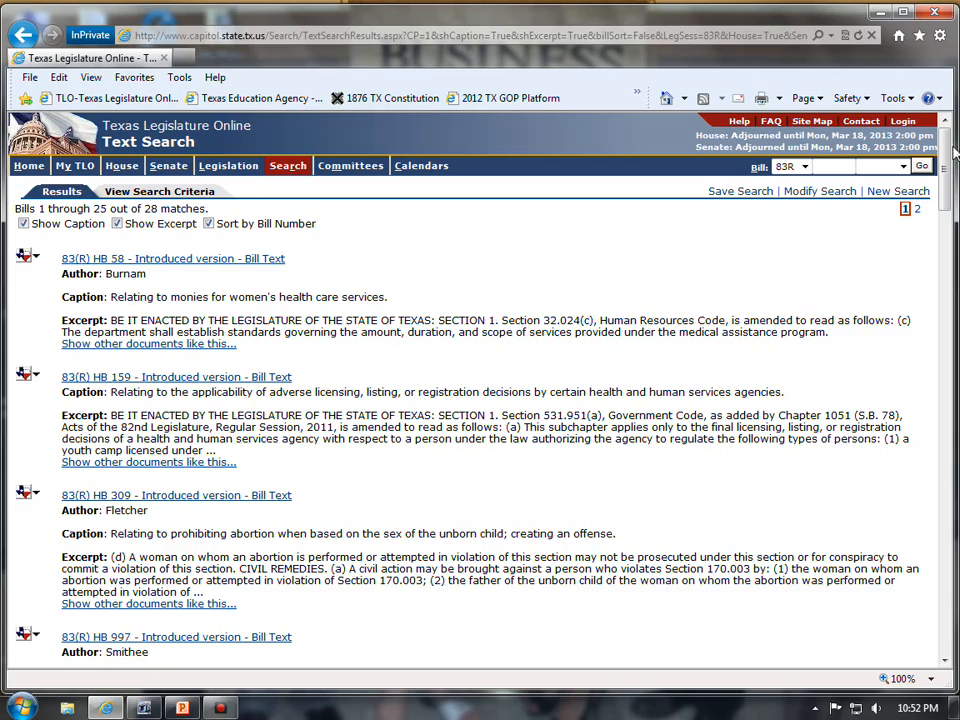
Step: Examine the sorted results from the House bills through the Senate bills and return to the start of the list
scroll(948, 155, down, 15)
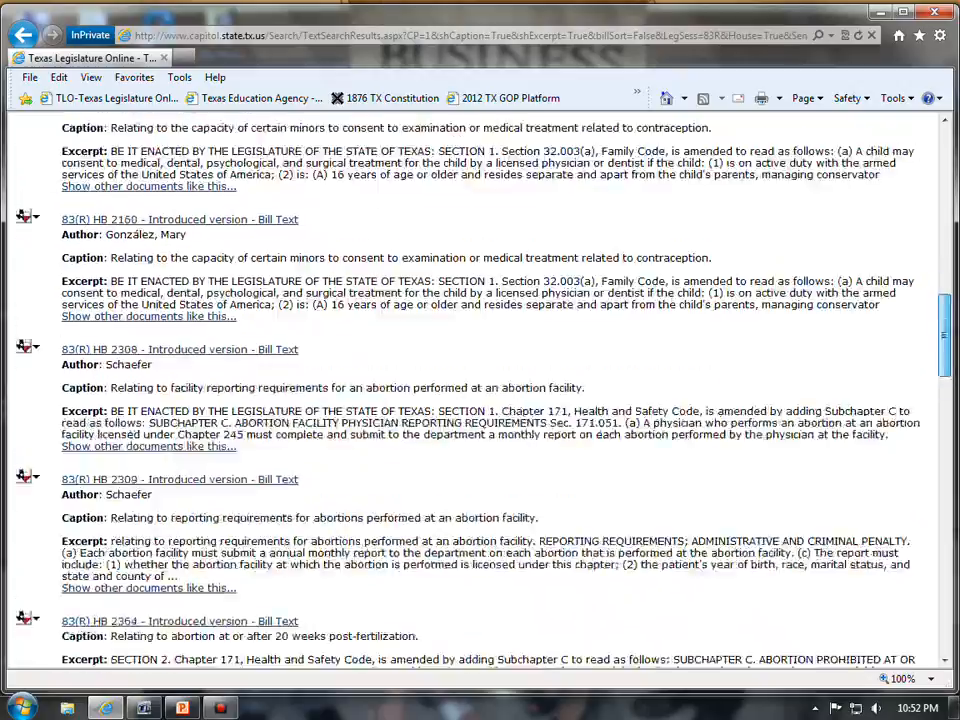
scroll(953, 425, down, 8)
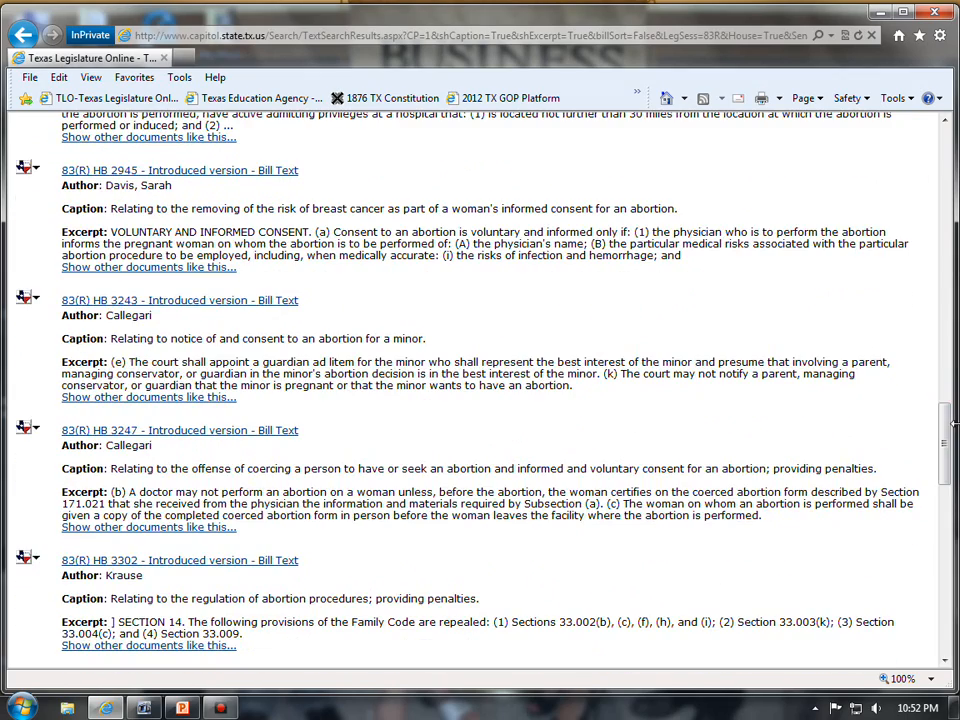
drag(953, 425, 953, 532)
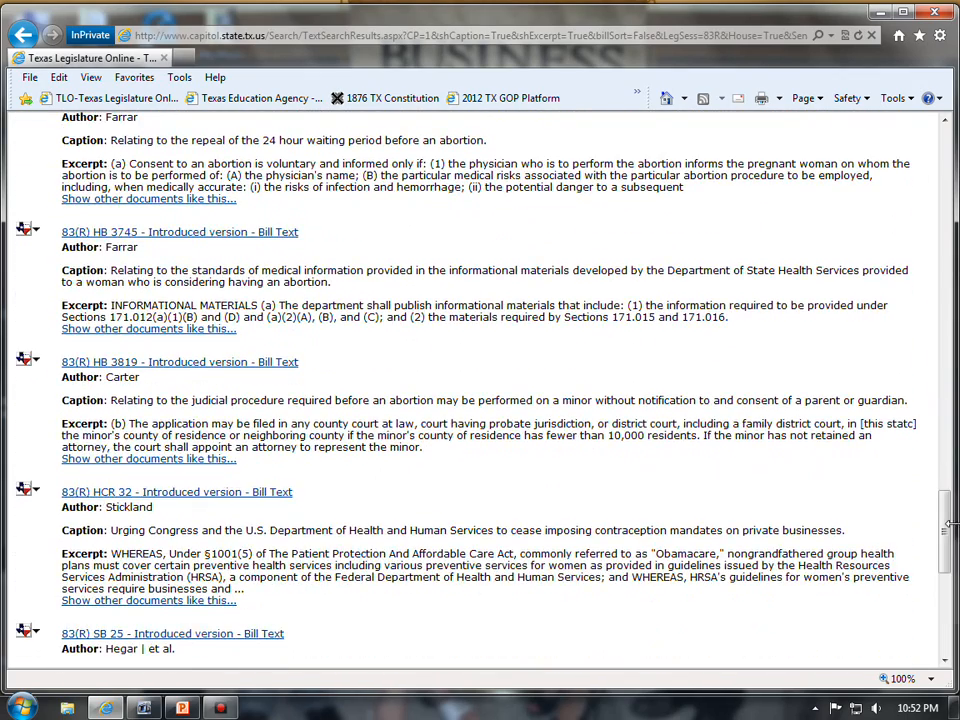
scroll(731, 509, down, 2)
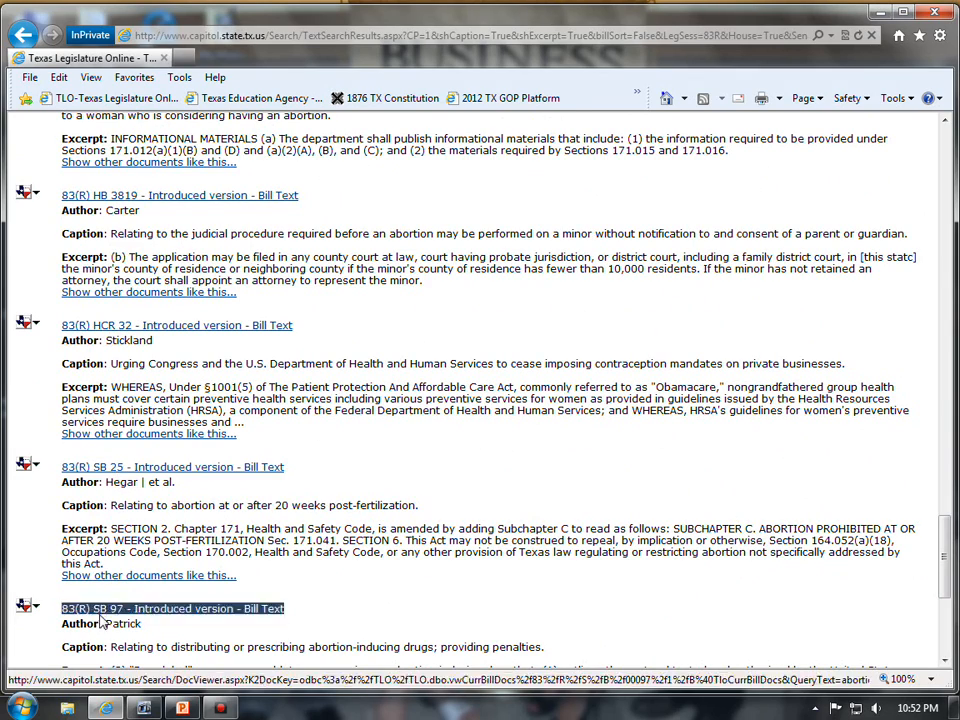
scroll(403, 586, down, 2)
scroll(493, 551, down, 1)
scroll(506, 557, up, 10)
scroll(522, 450, up, 15)
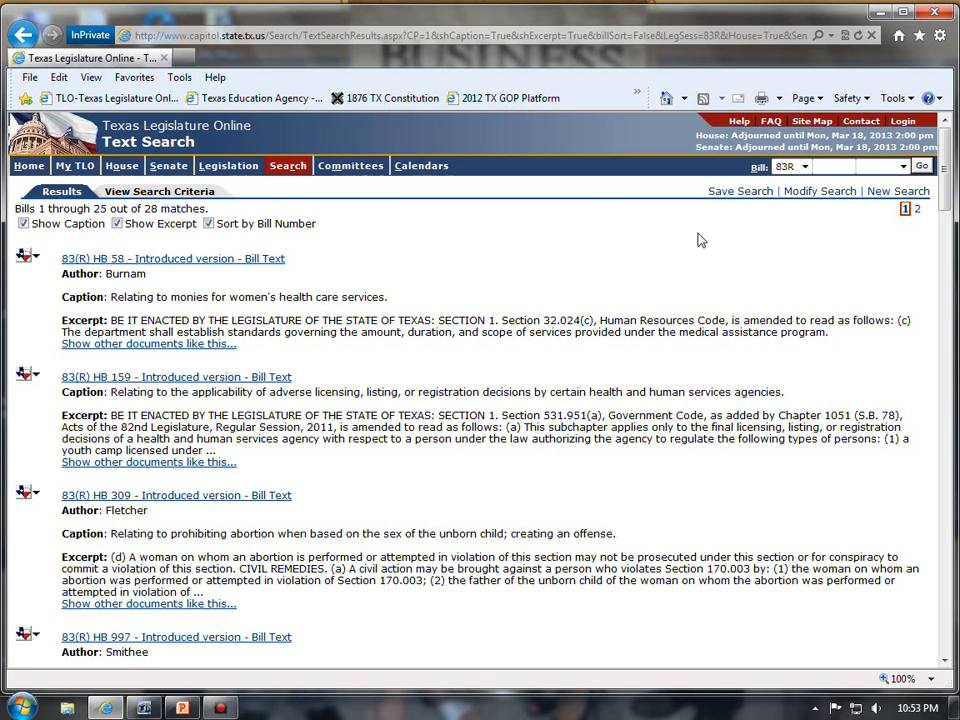
Step: Save the current text search criteria under the name "83(R) Abortion"
click(741, 192)
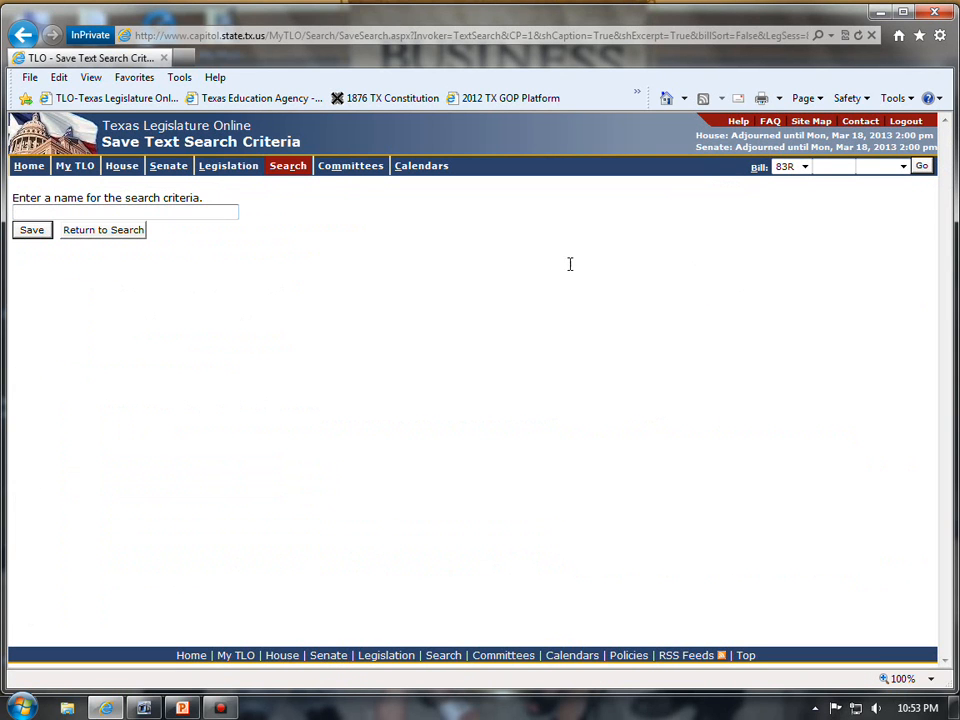
click(157, 215)
click(31, 230)
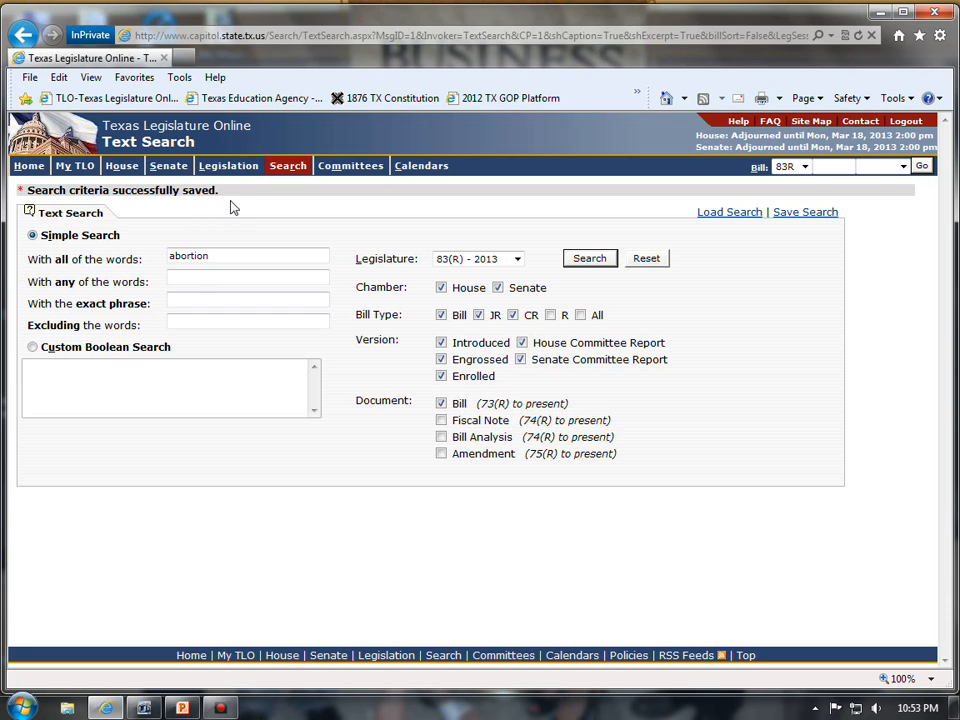
Step: Run the saved "83(R) Abortion" search from the account's saved searches and sort its results by bill number
mouse_move(62, 168)
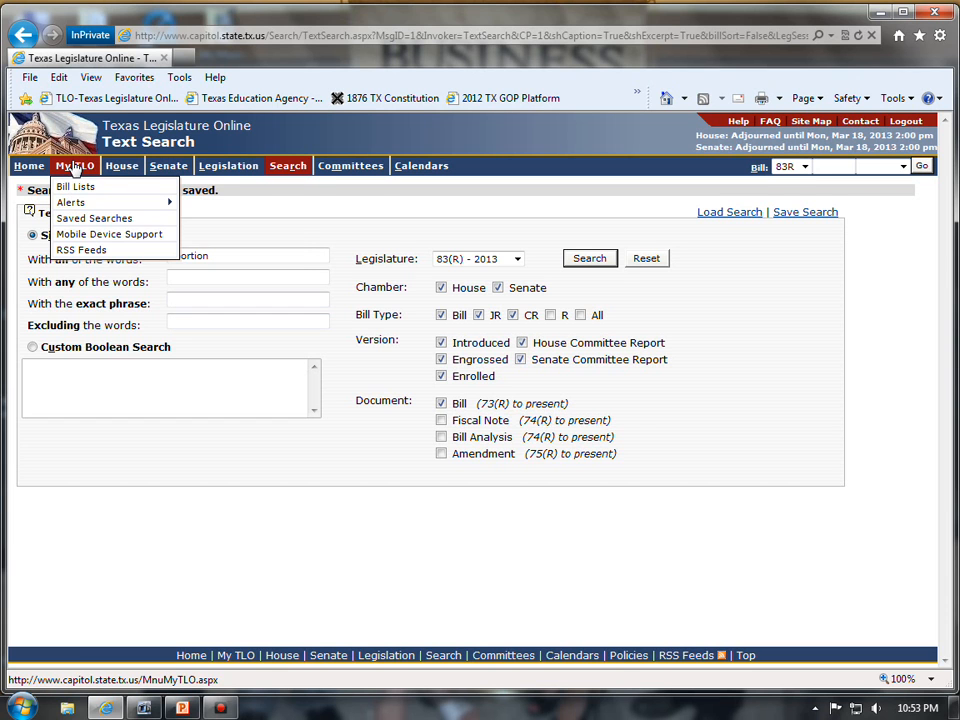
click(78, 219)
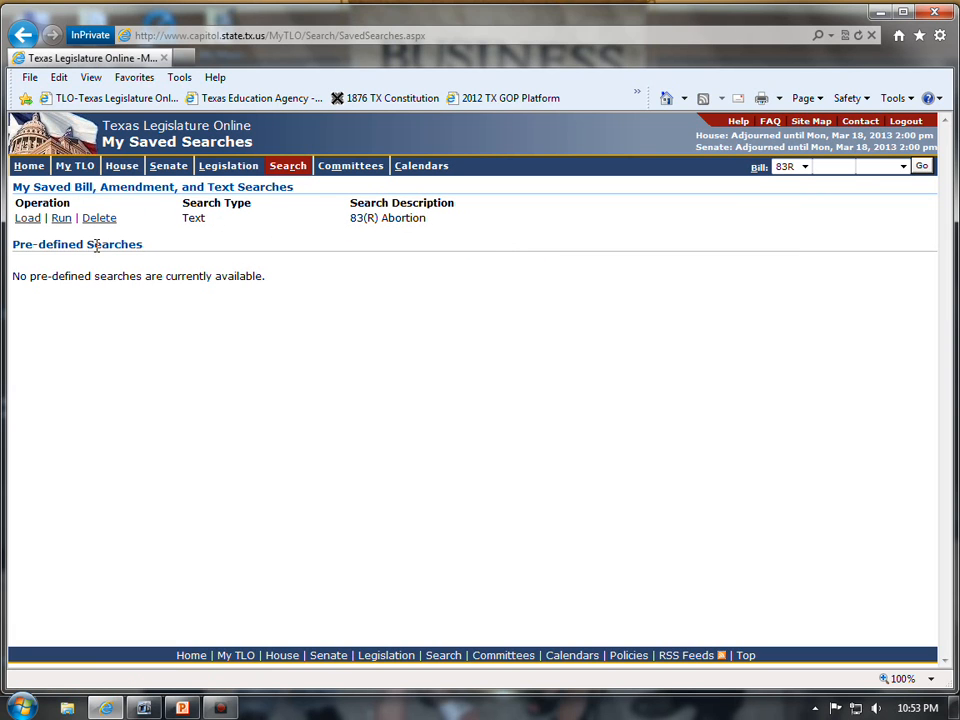
click(59, 219)
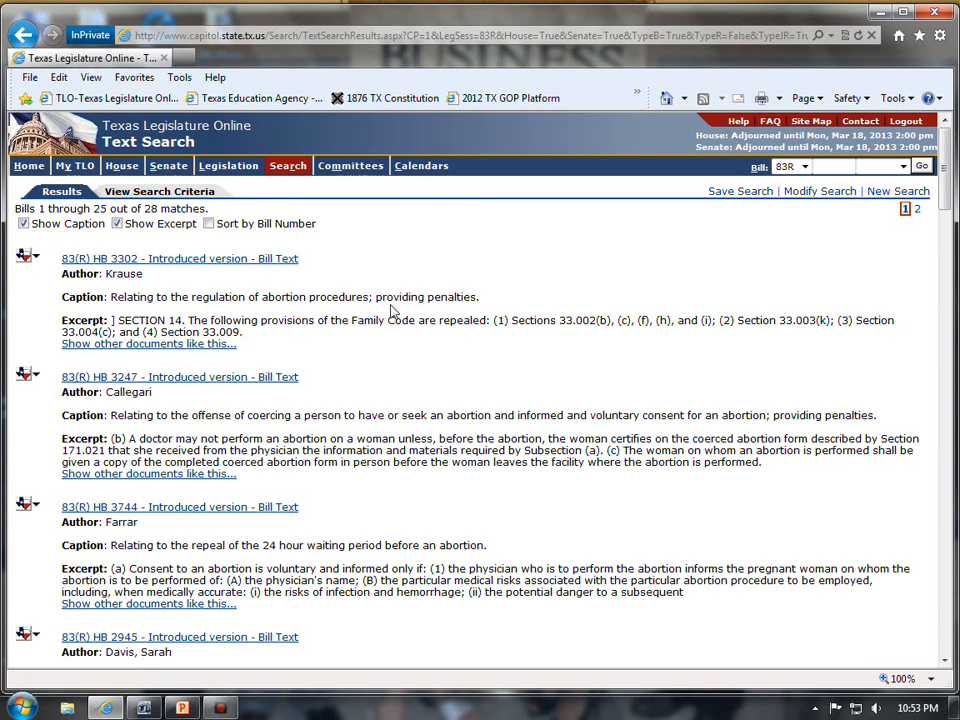
click(209, 224)
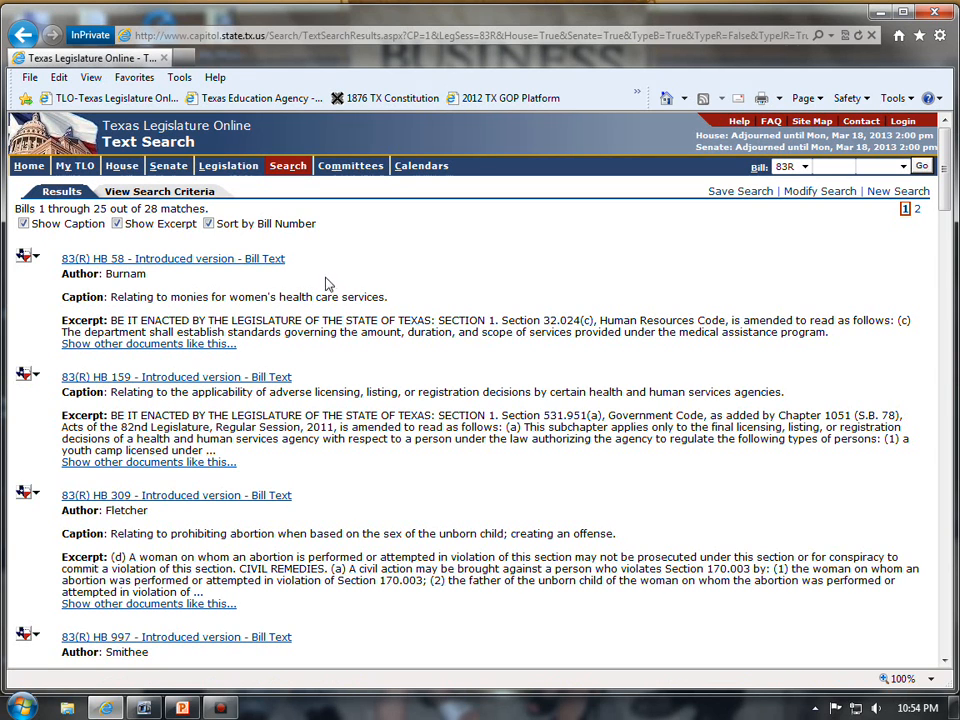
Step: View the introduced bill text of HB 58 and close it, and open the bill's history page to inspect its web address
click(171, 260)
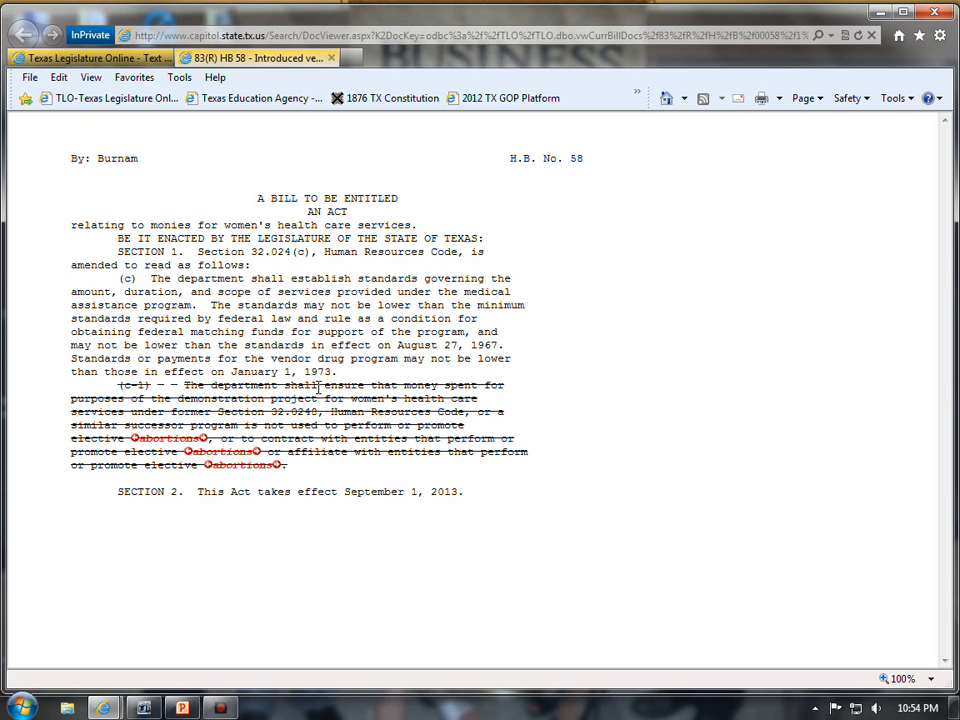
click(331, 58)
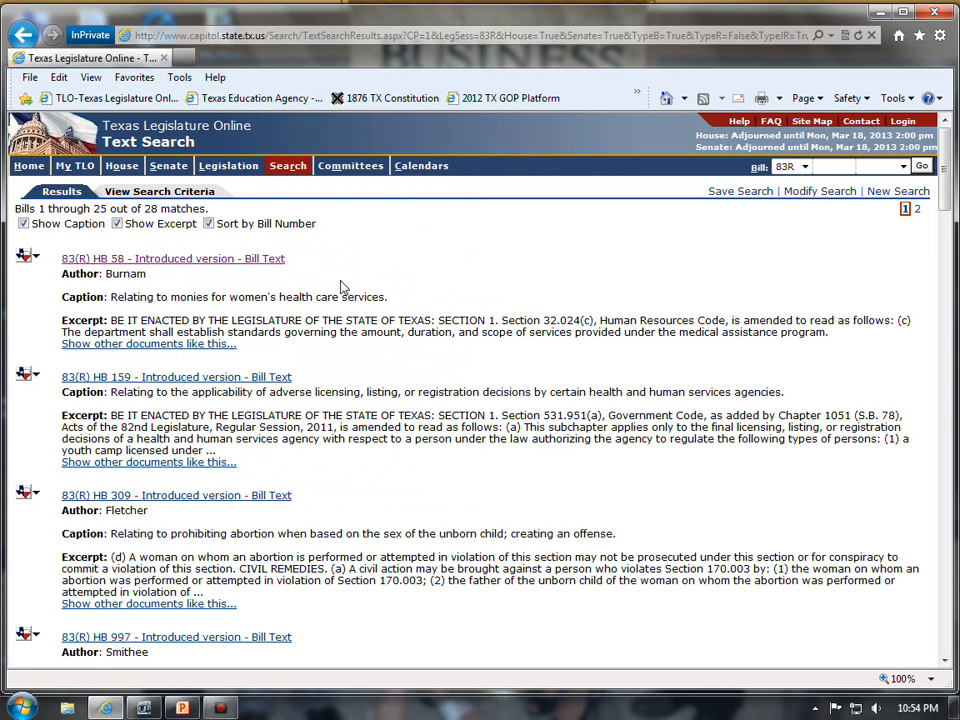
click(28, 256)
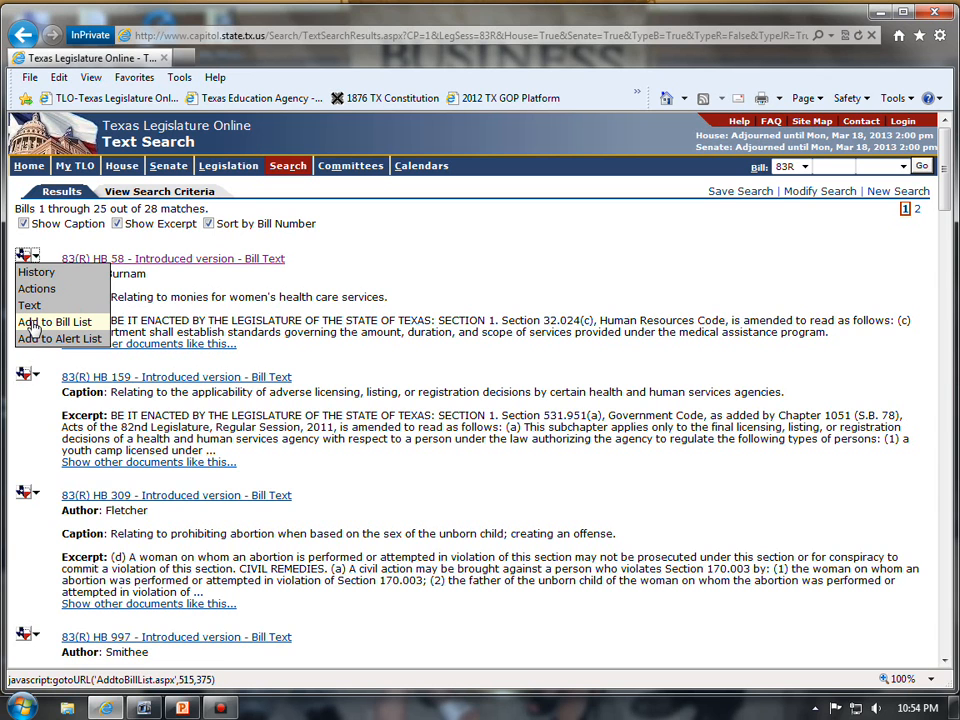
click(35, 274)
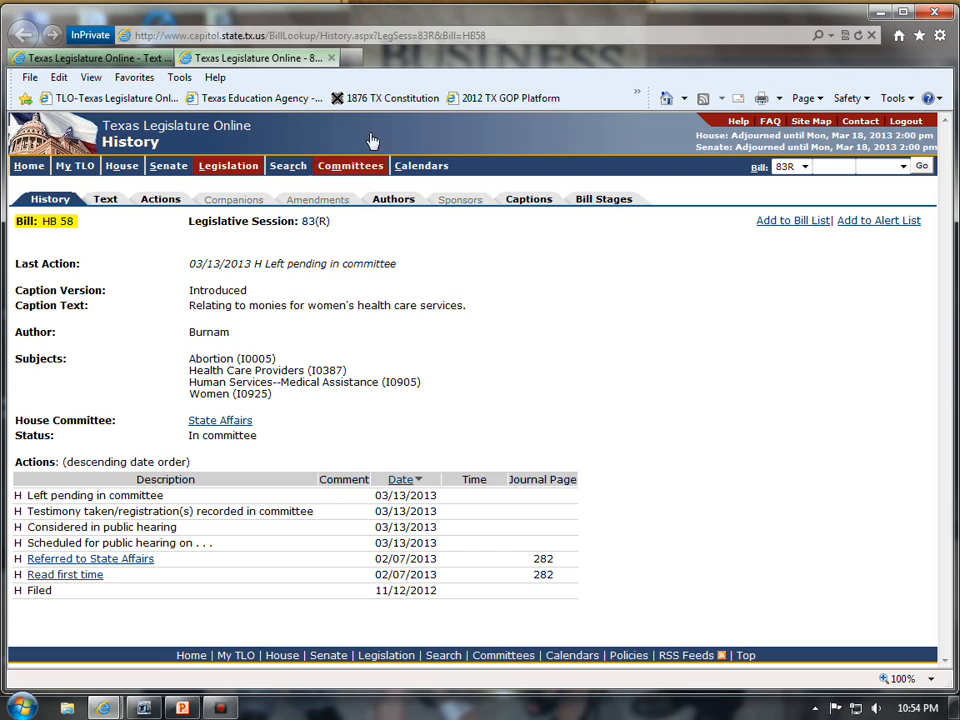
click(442, 31)
click(499, 33)
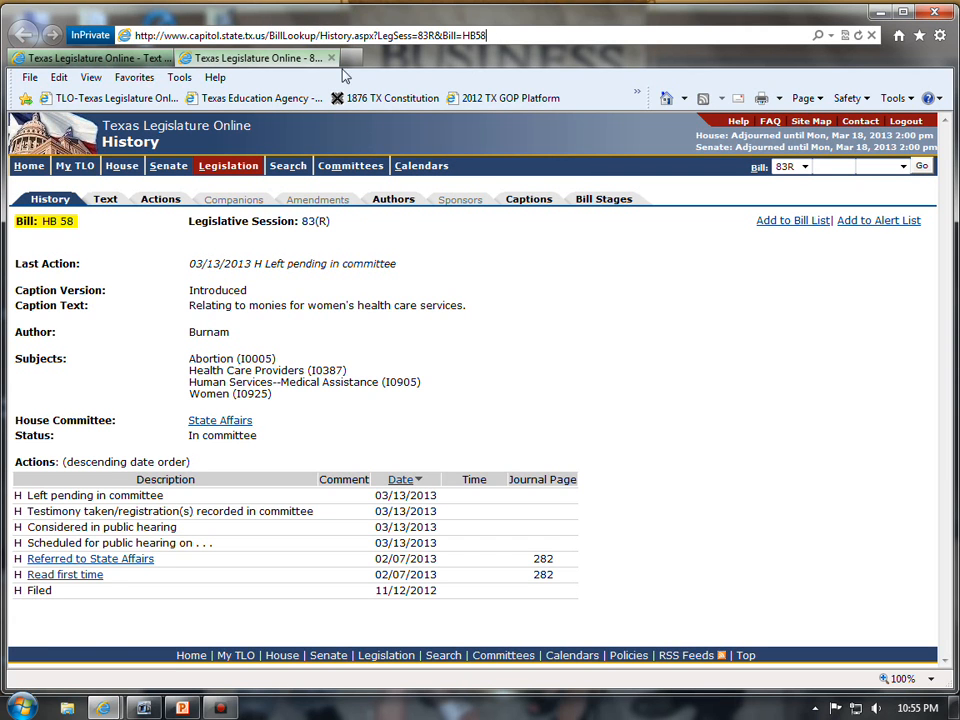
click(381, 257)
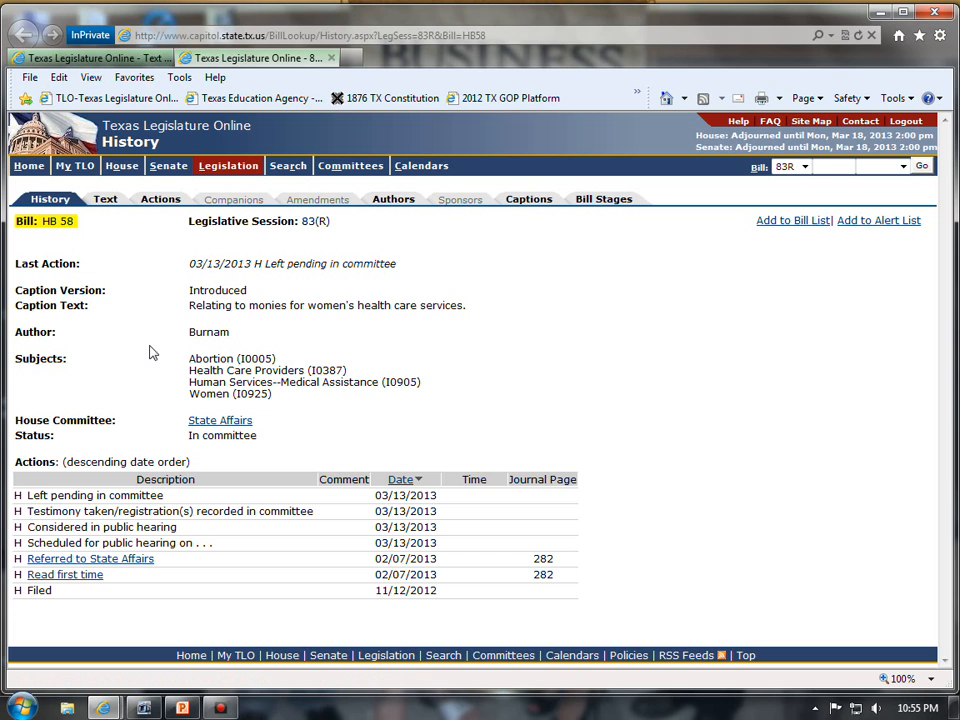
Step: Open the PDF of the introduced version of HB 58 and read through to Section 2
click(104, 201)
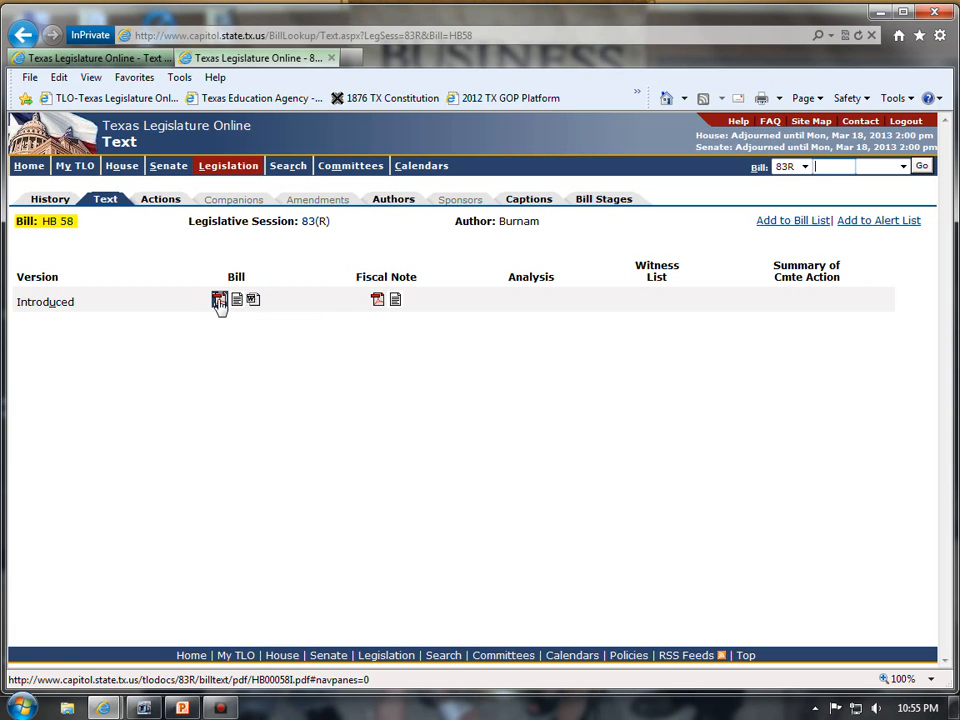
click(218, 300)
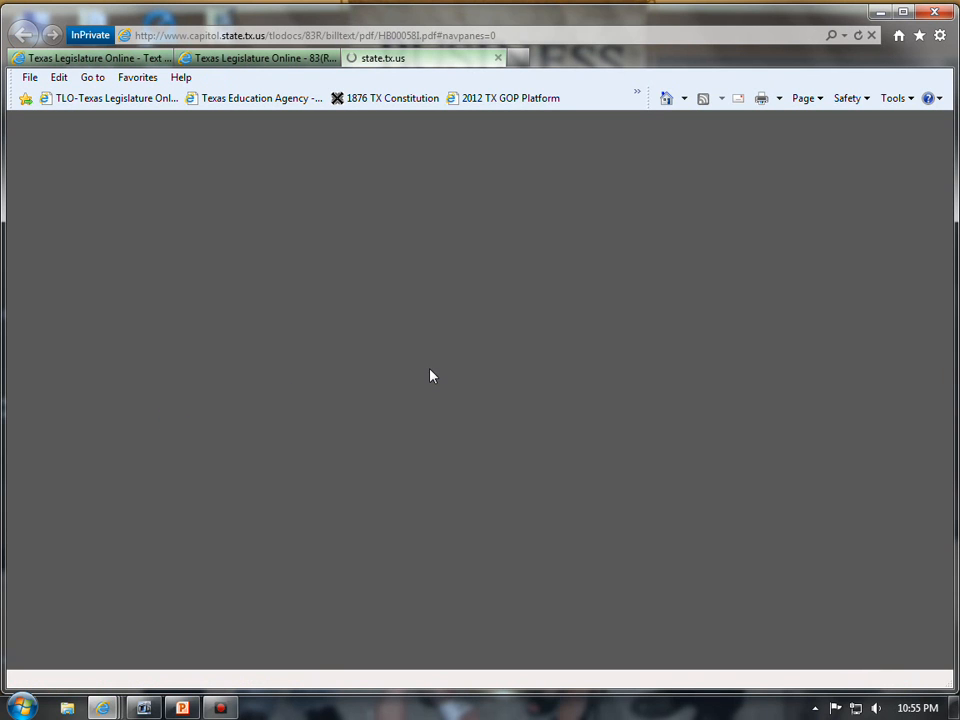
scroll(441, 360, down, 4)
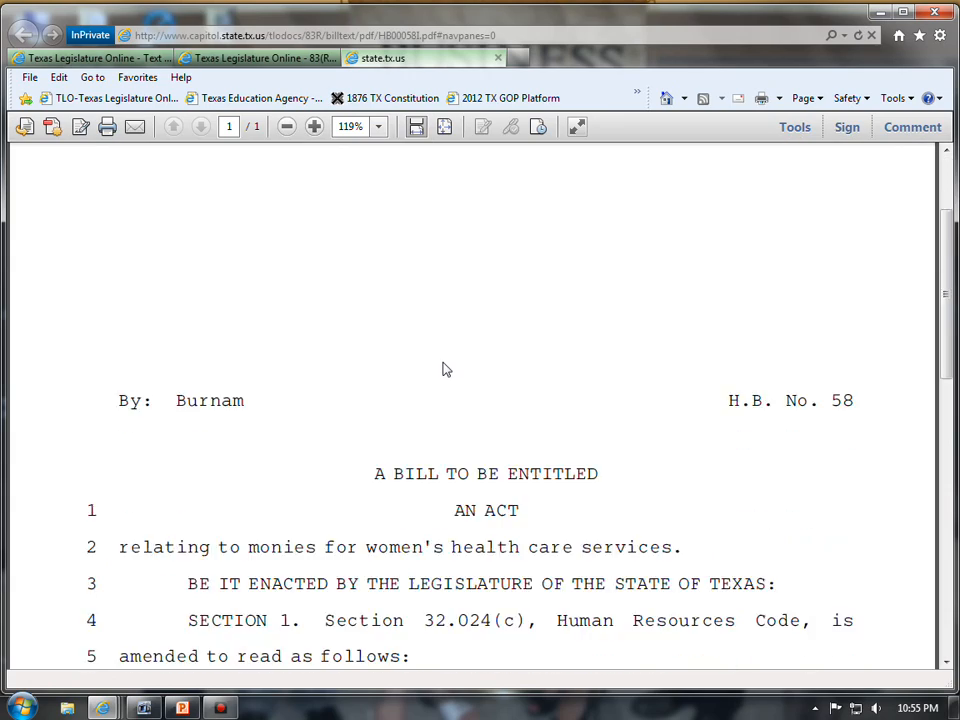
scroll(425, 393, down, 4)
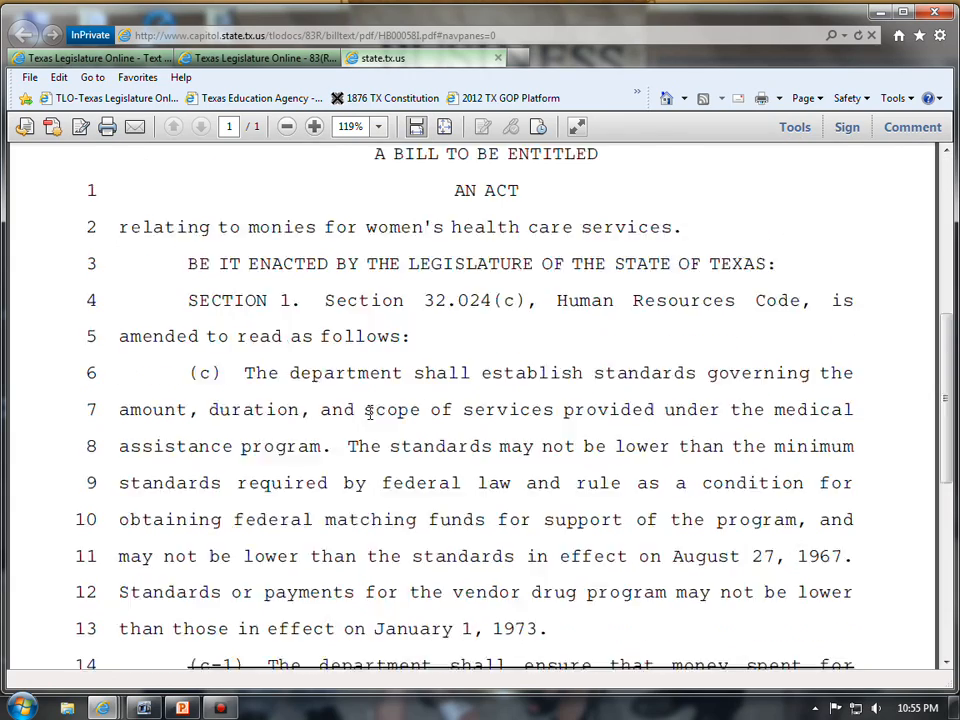
scroll(368, 410, down, 2)
scroll(367, 407, down, 2)
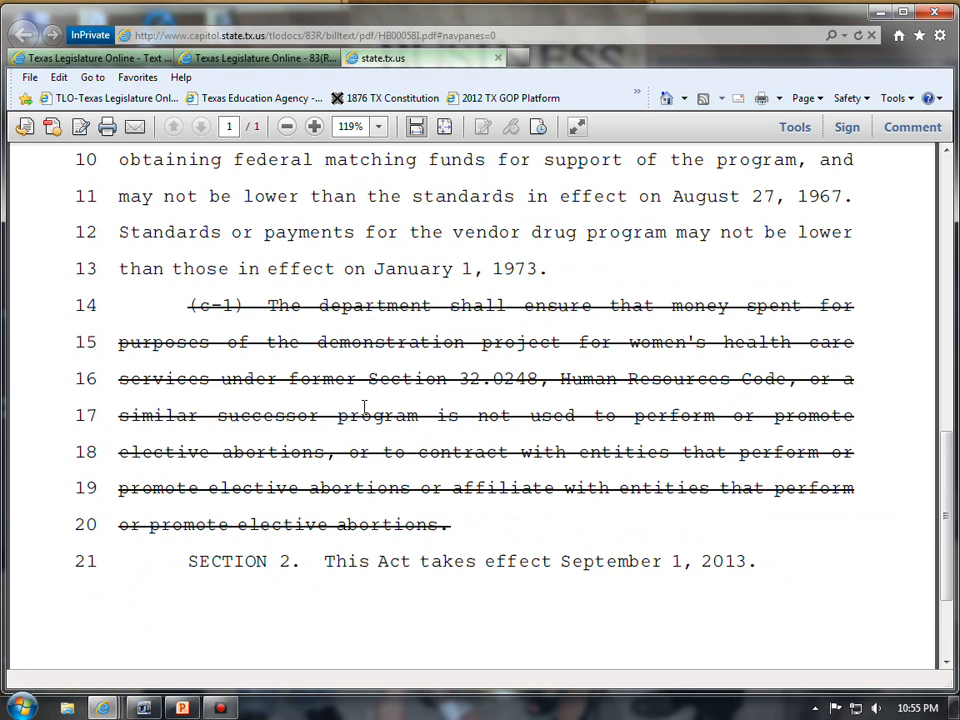
scroll(364, 406, down, 2)
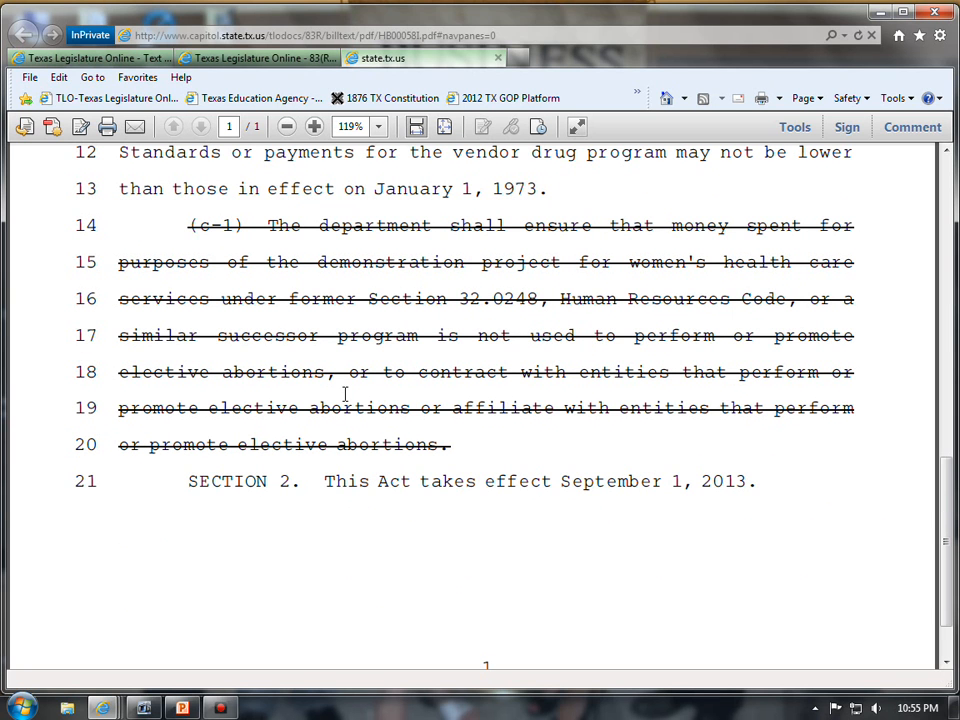
Step: Highlight the word "abortions" on line 19, go back to the bill's author heading, and close the PDF
drag(311, 407, 409, 409)
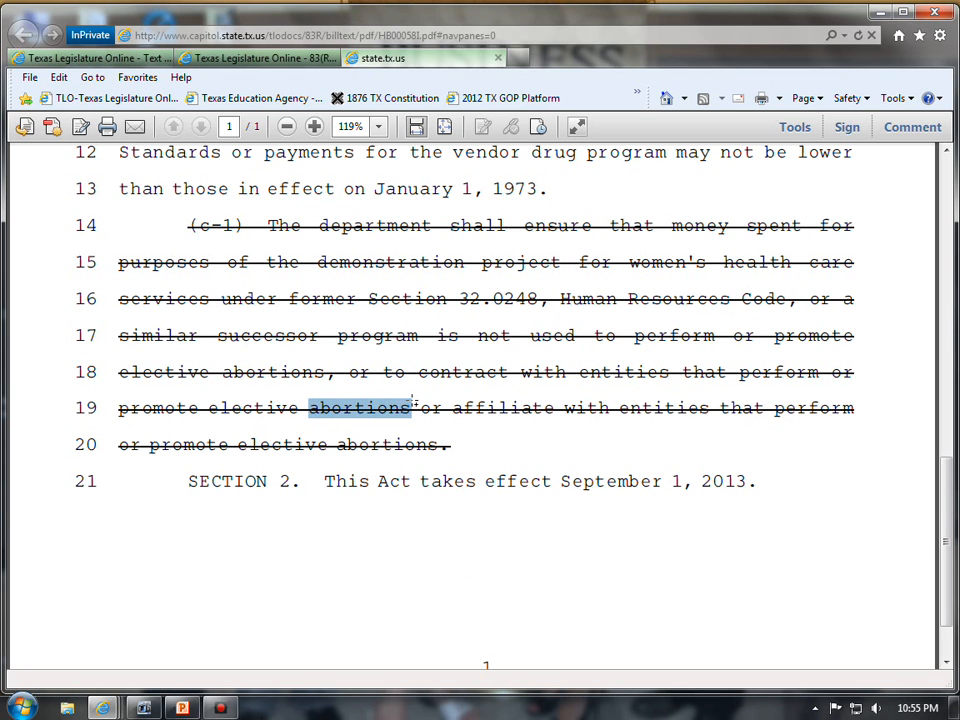
click(412, 421)
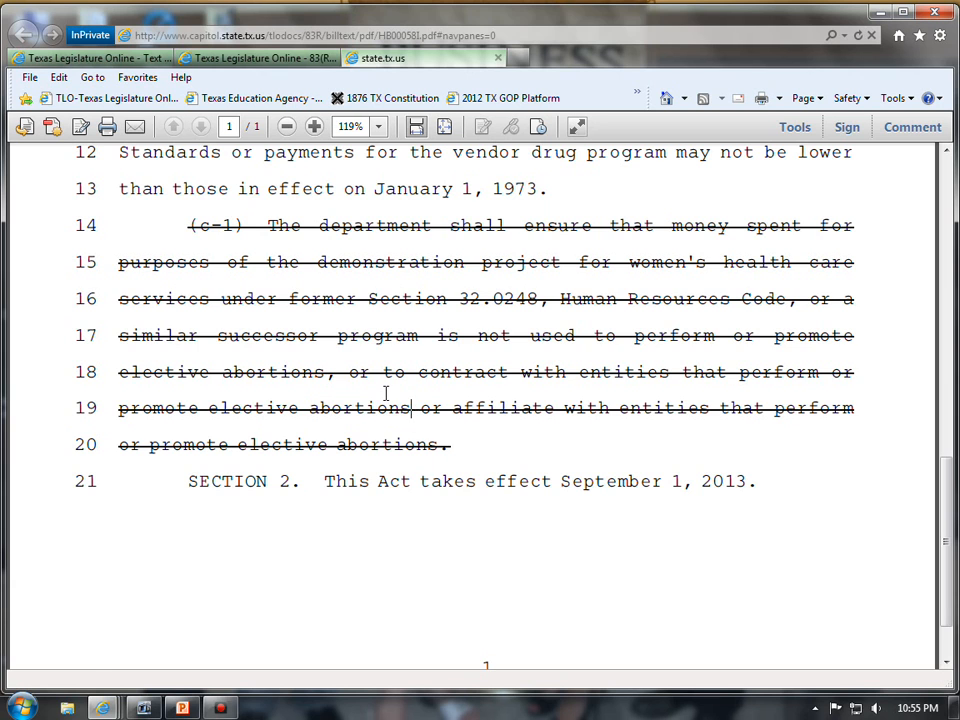
scroll(385, 393, up, 12)
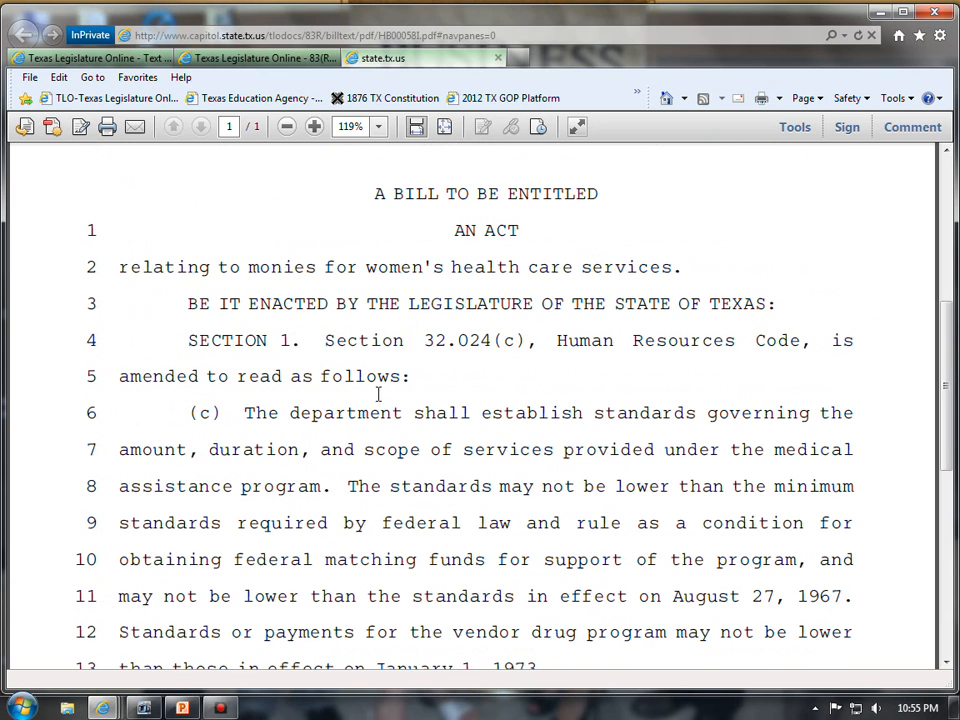
scroll(380, 396, up, 3)
scroll(365, 390, up, 1)
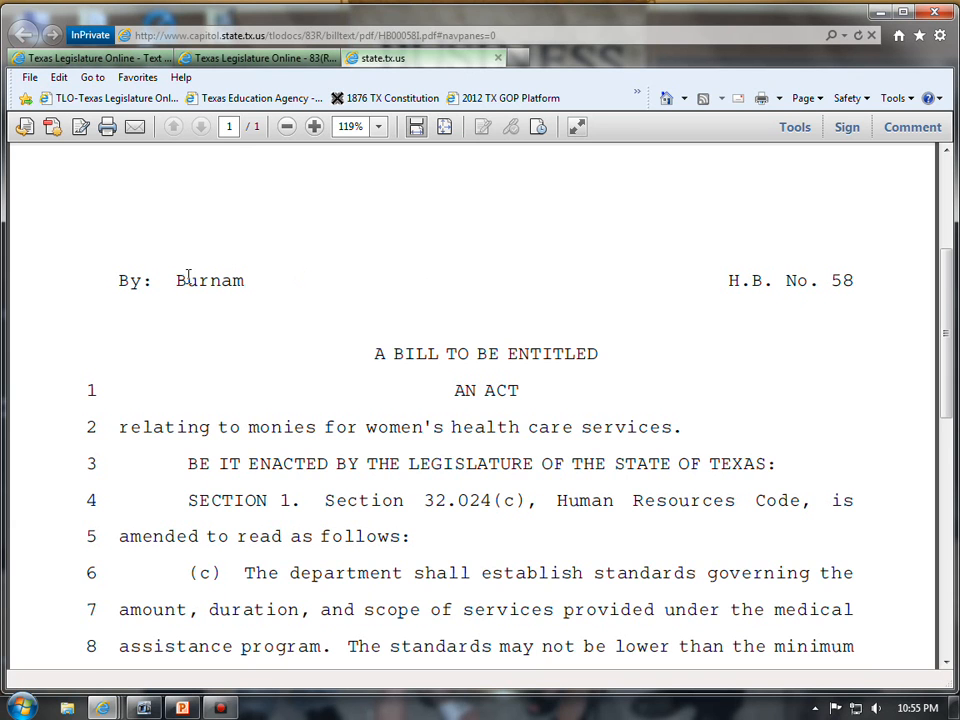
click(498, 58)
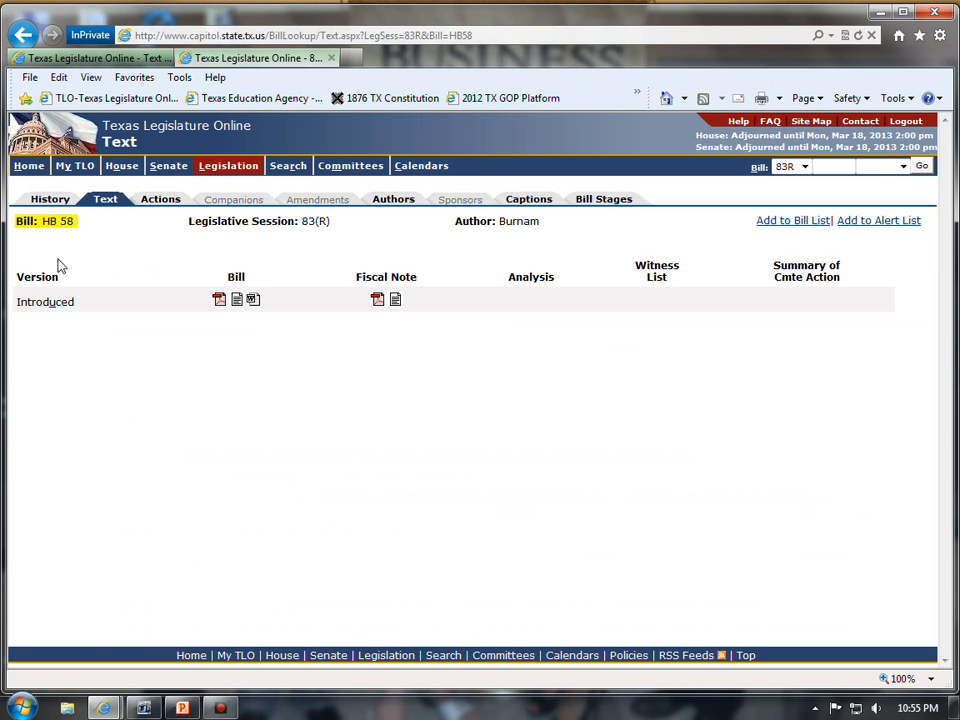
Step: Return to the history page of HB 58 and highlight the bill author's name
click(49, 200)
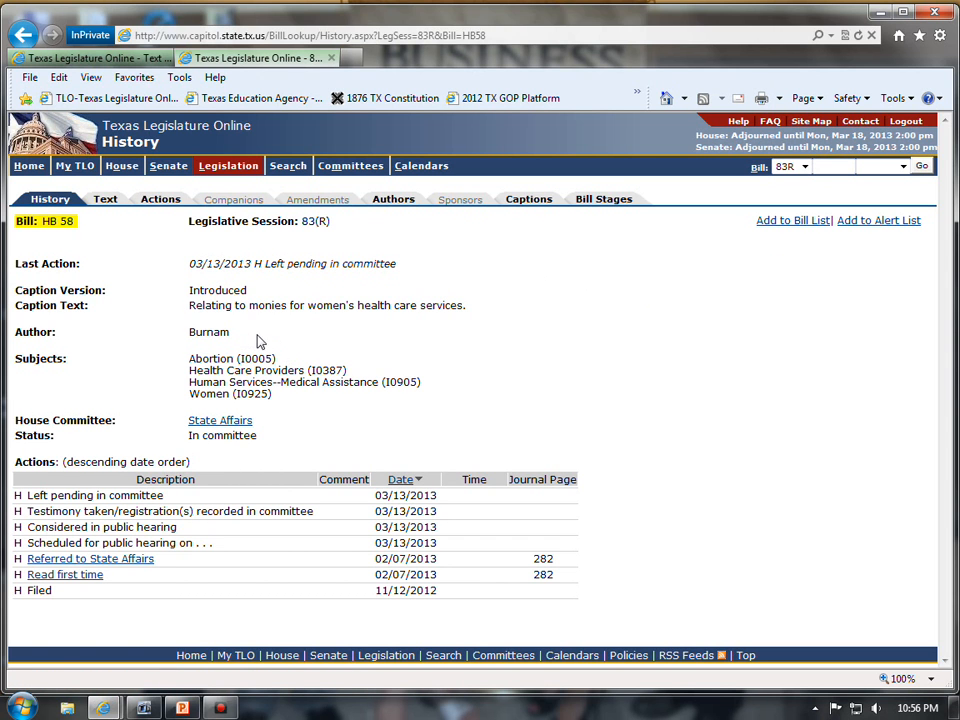
drag(258, 342, 168, 343)
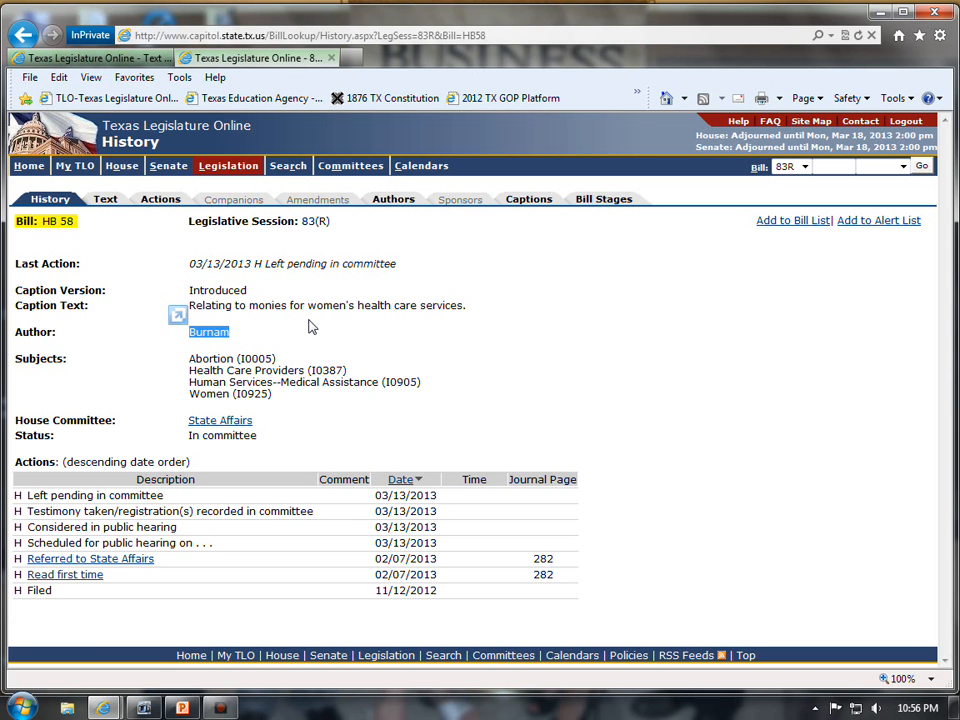
Step: Open the account's bill lists separately and create a list named "Abortion BAD bills" with the description "BAD BIlls"
click(355, 58)
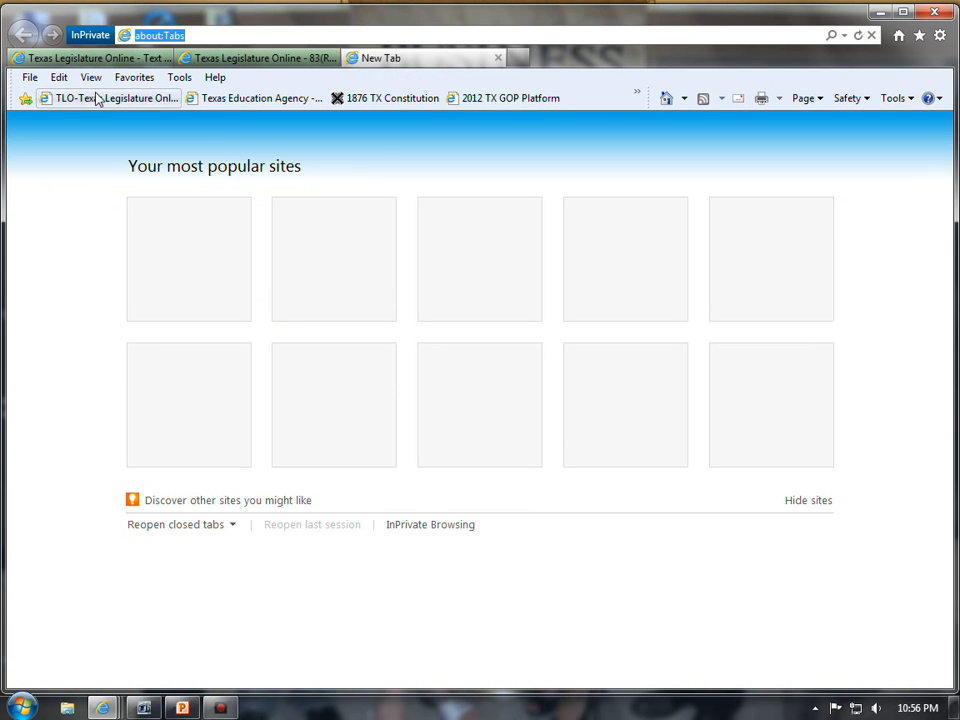
click(98, 98)
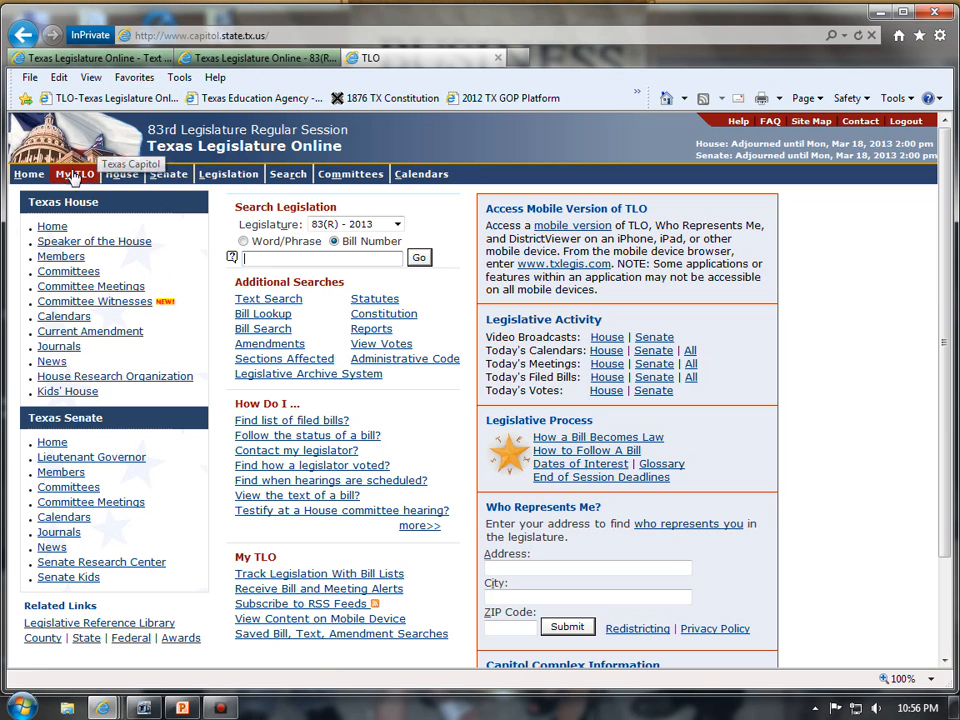
mouse_move(76, 175)
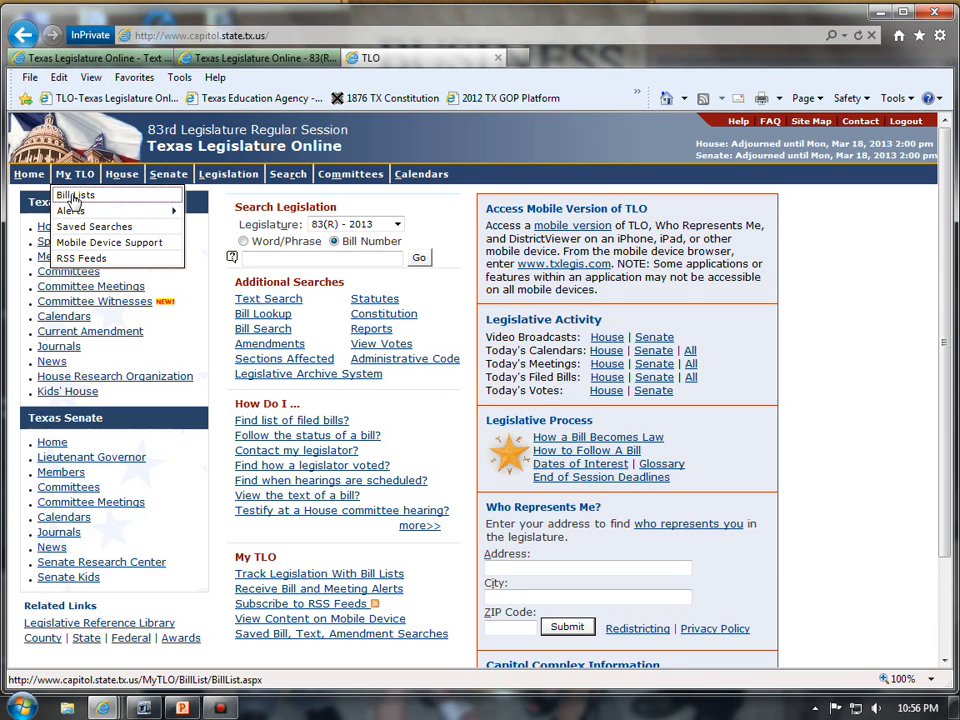
click(72, 197)
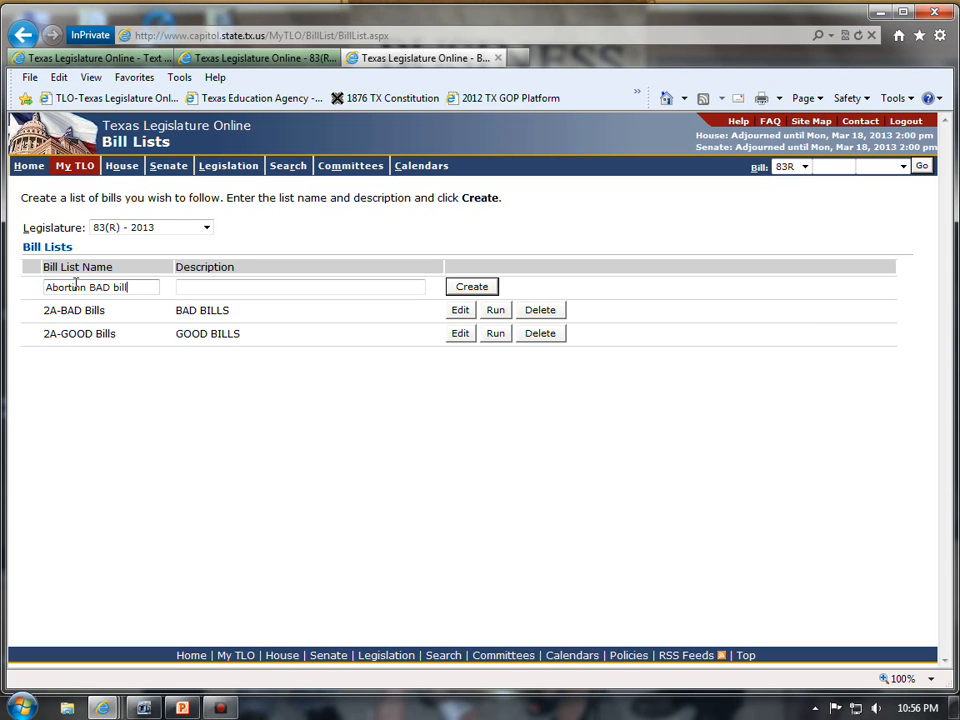
key(Tab)
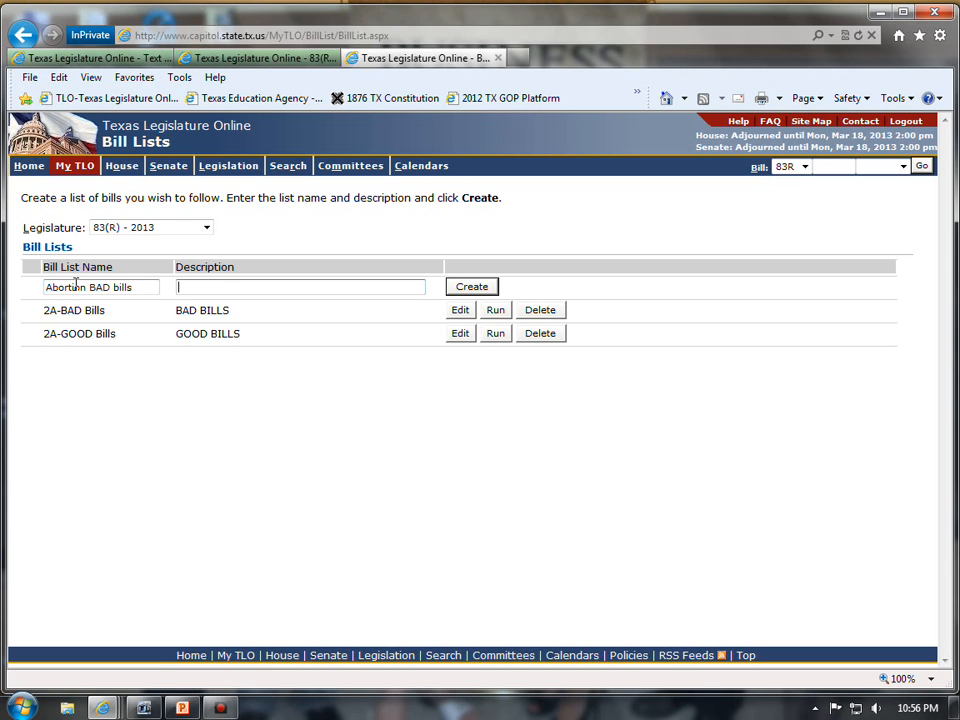
text(BAD BIlls)
click(472, 287)
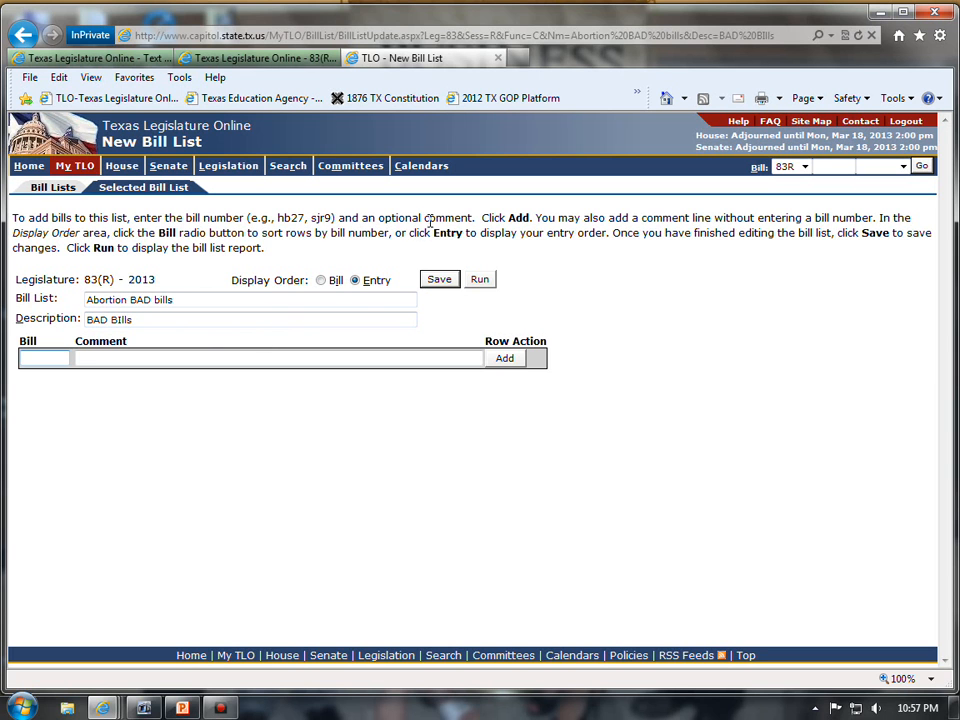
Step: Check HB 58's author on its history page, and enter hb 58 in the new list with the author's surname and a hyphen as comment
click(243, 62)
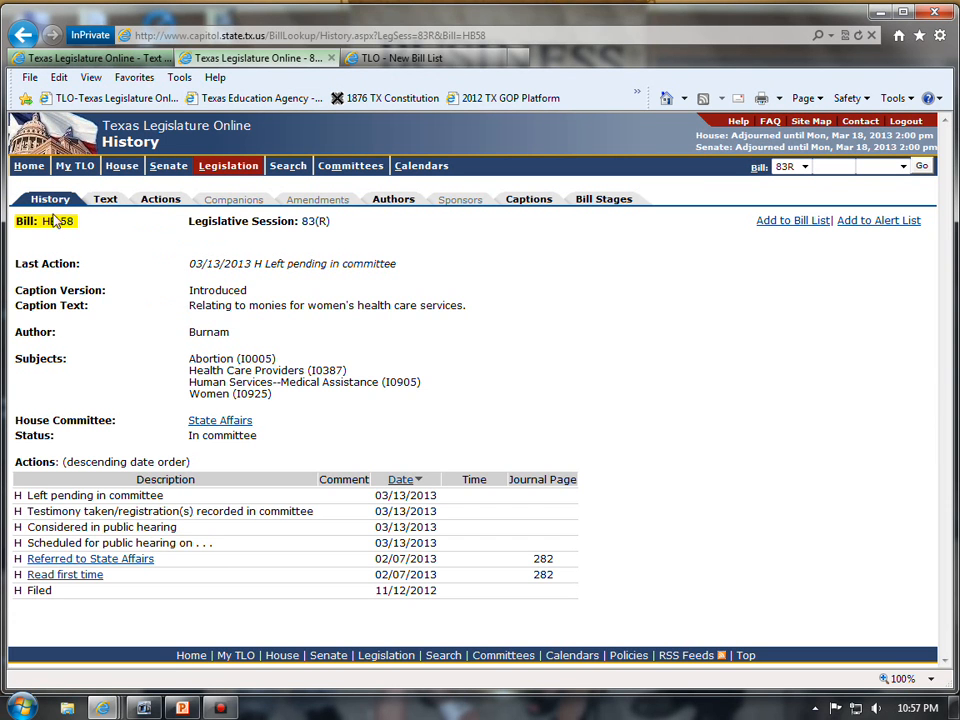
drag(246, 339, 178, 330)
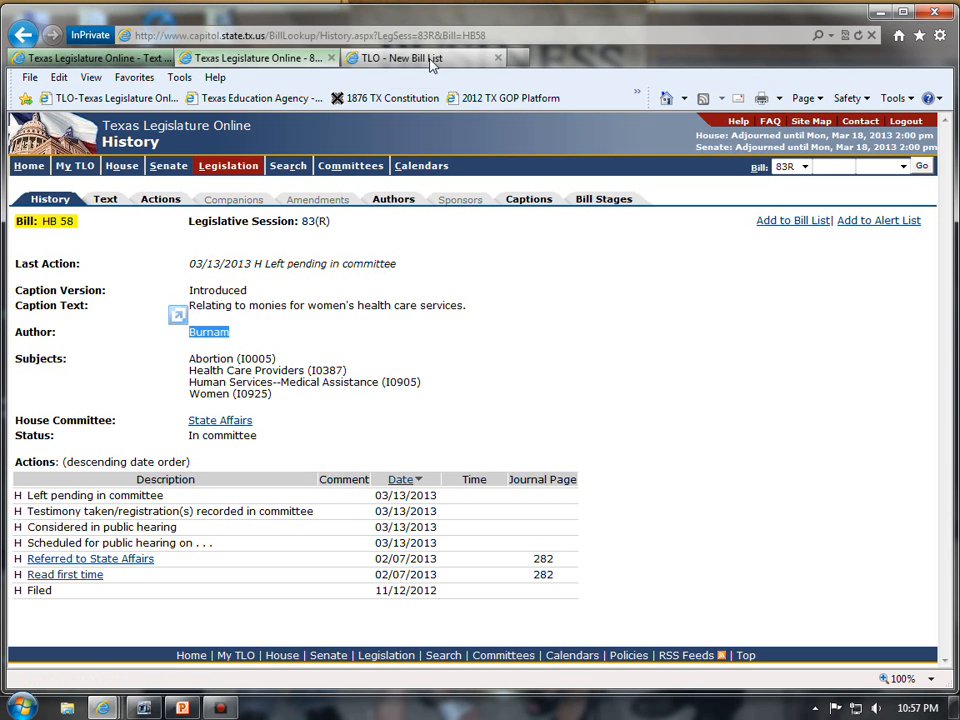
click(392, 58)
click(89, 357)
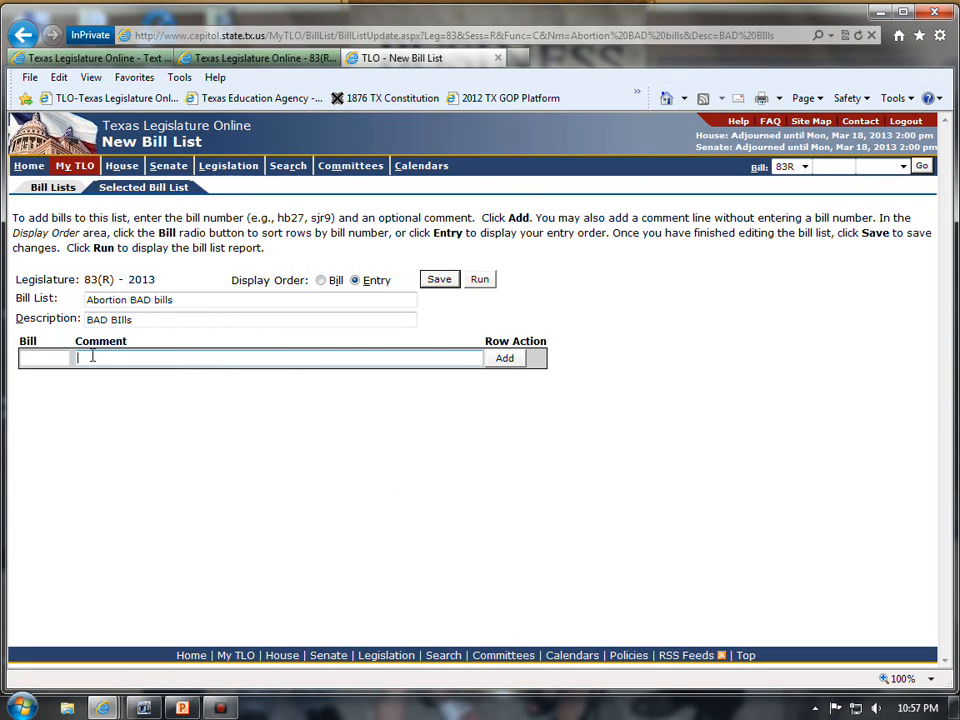
text(Burnam-)
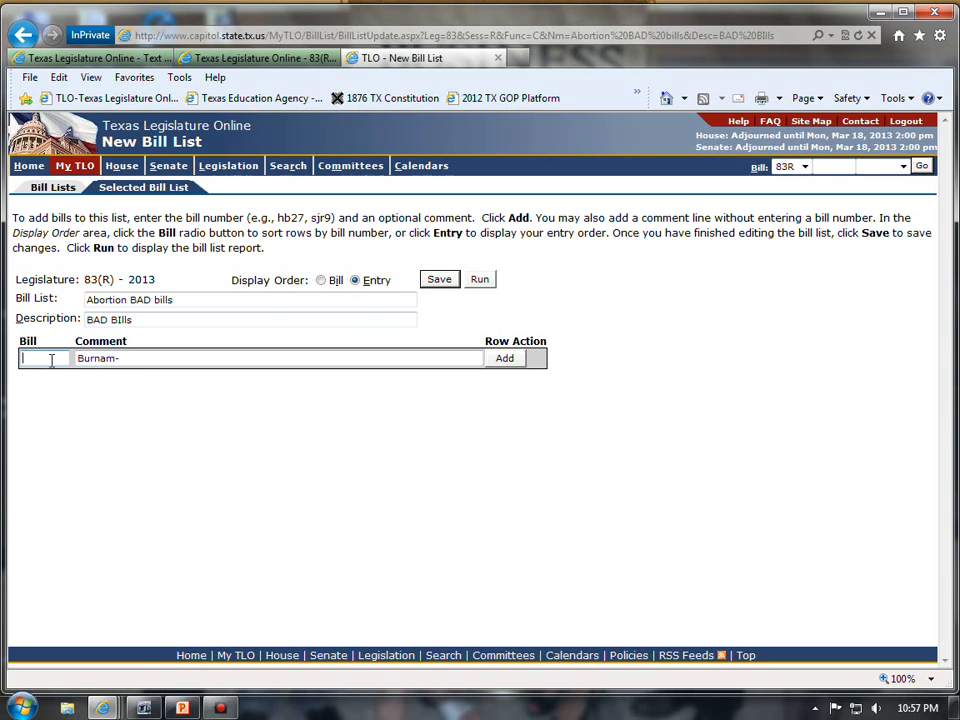
click(258, 60)
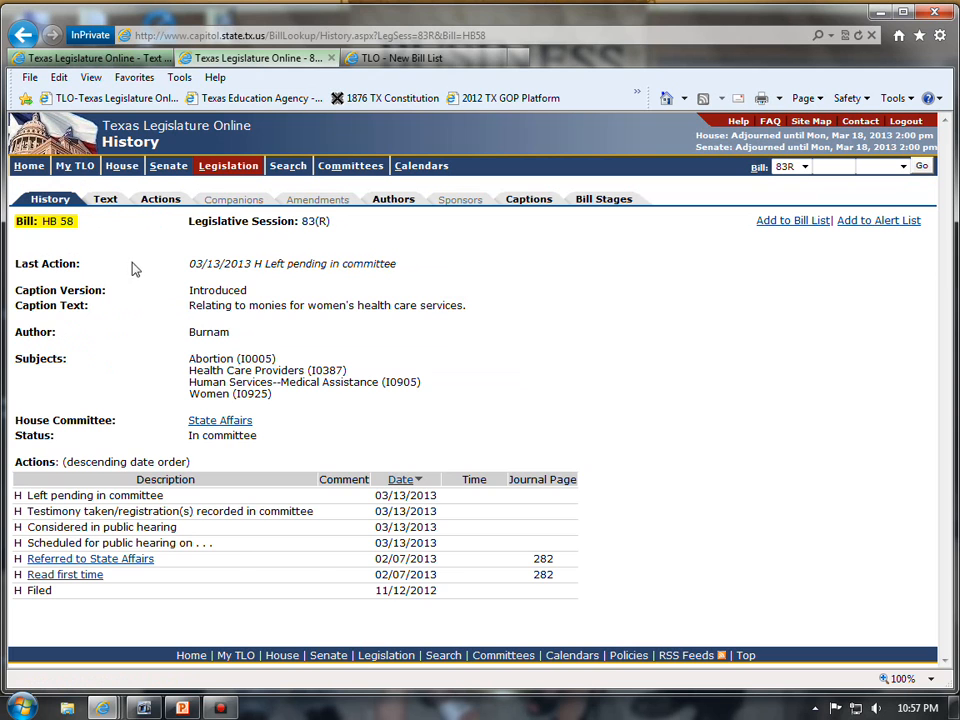
click(390, 58)
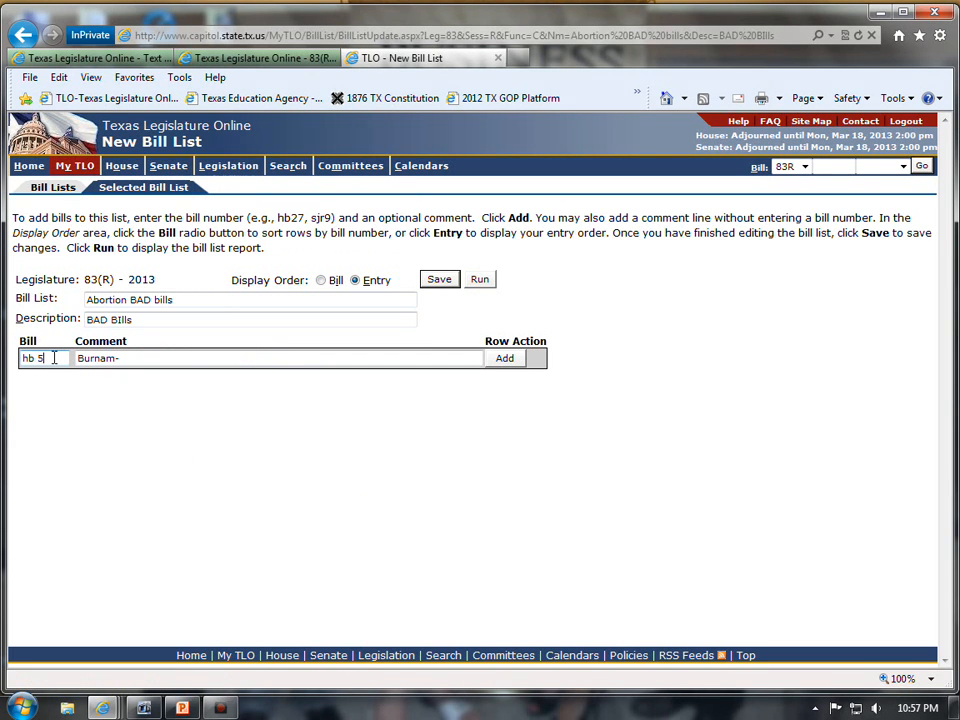
key(Tab)
click(142, 357)
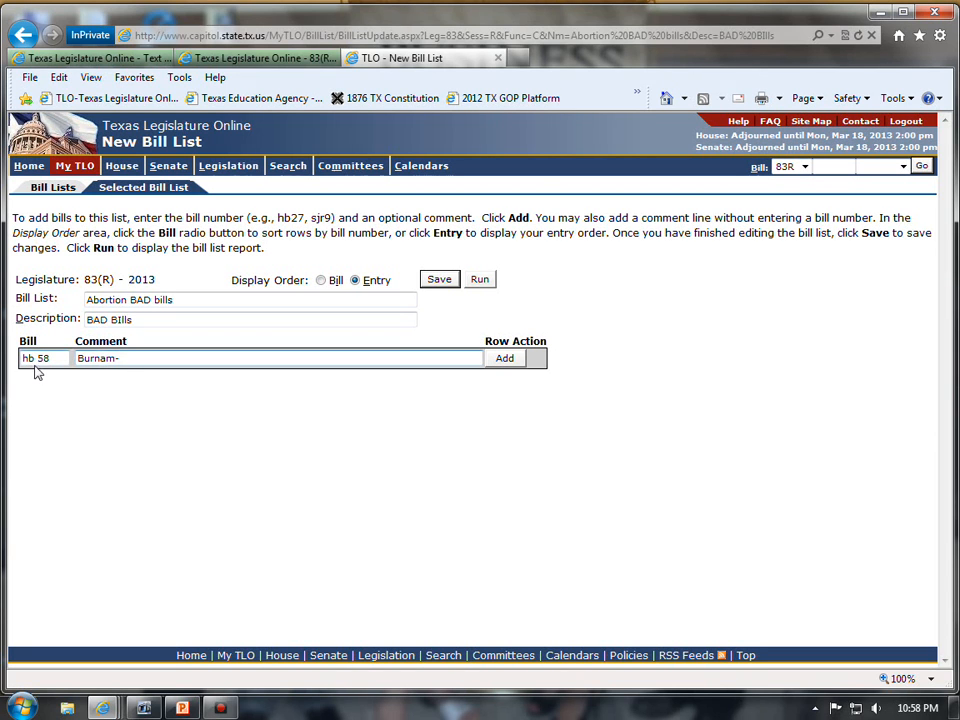
Step: Recheck HB 58's caption, extend the comment with "Alters HR Code to allow/promote elective abotions", and add the bill to the list
click(283, 58)
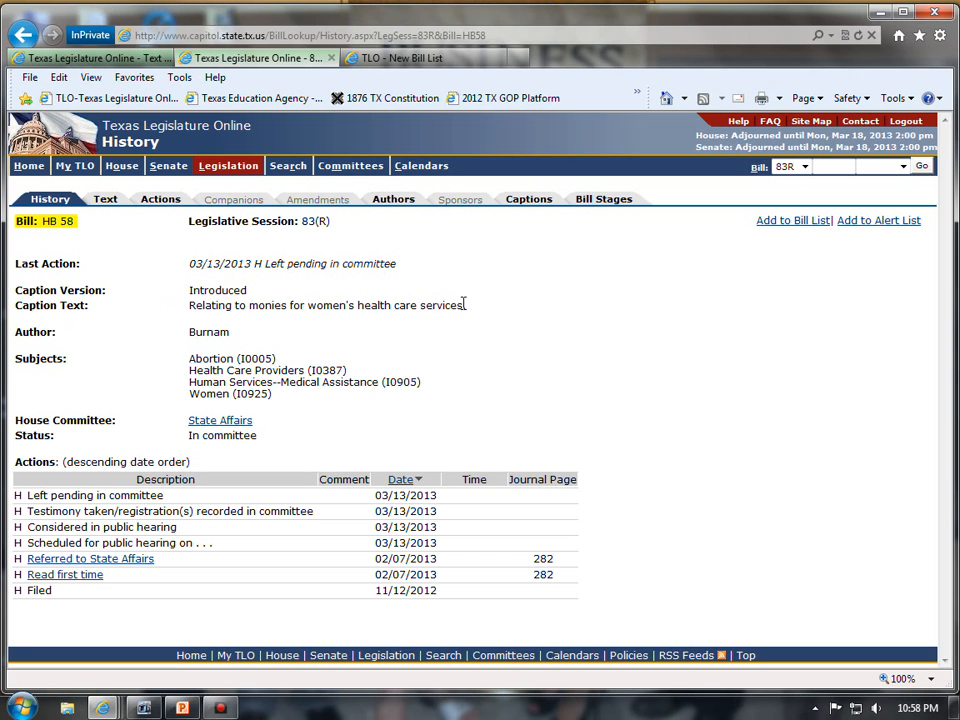
click(410, 64)
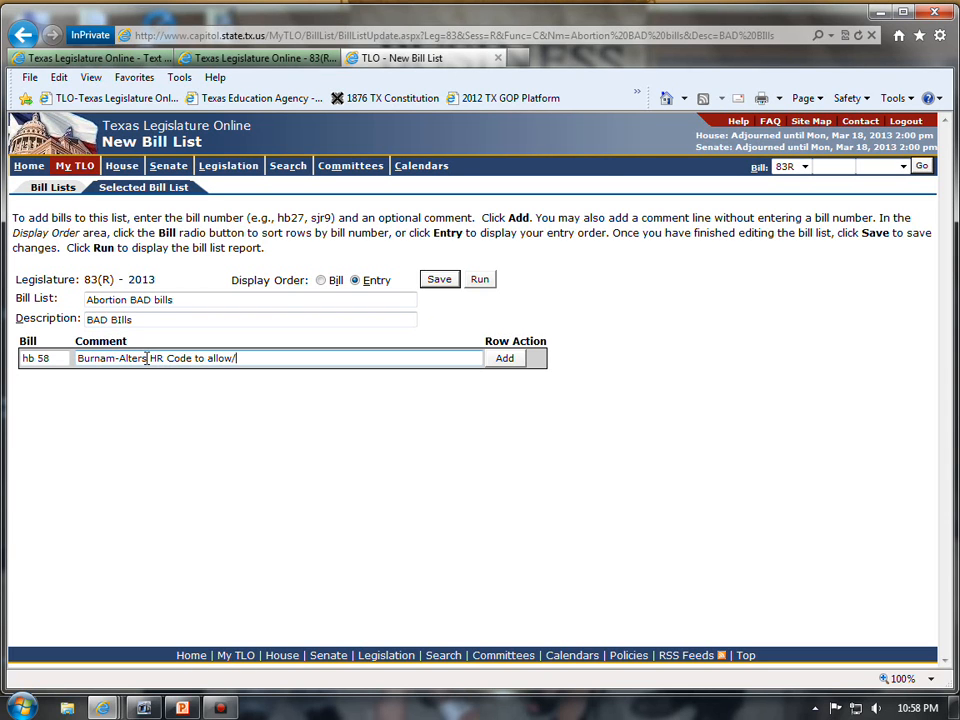
text(romote elective abotions)
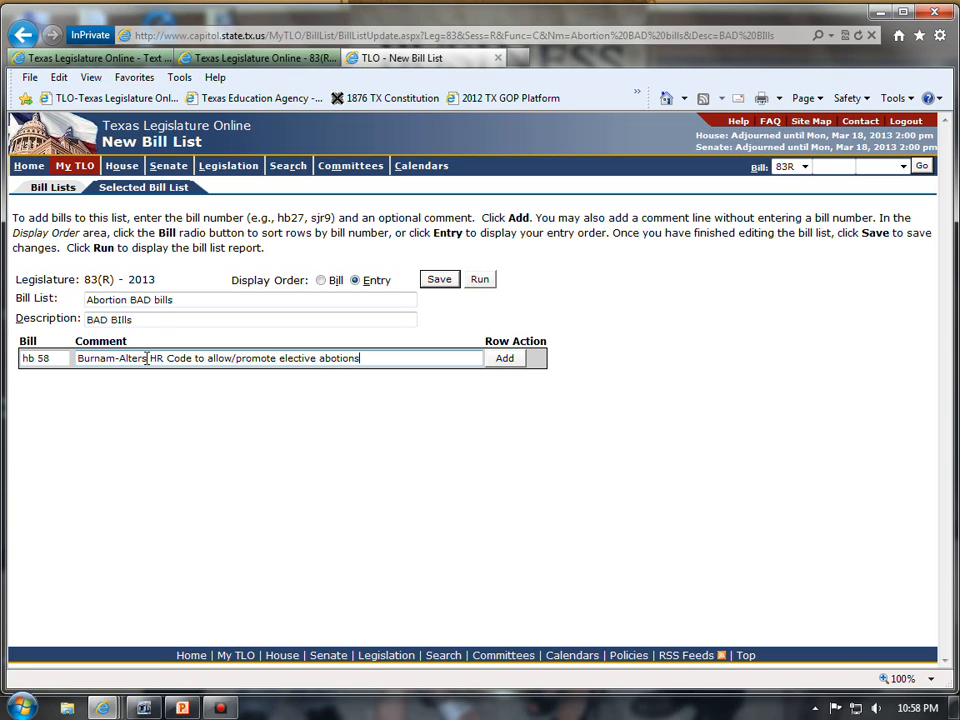
click(502, 363)
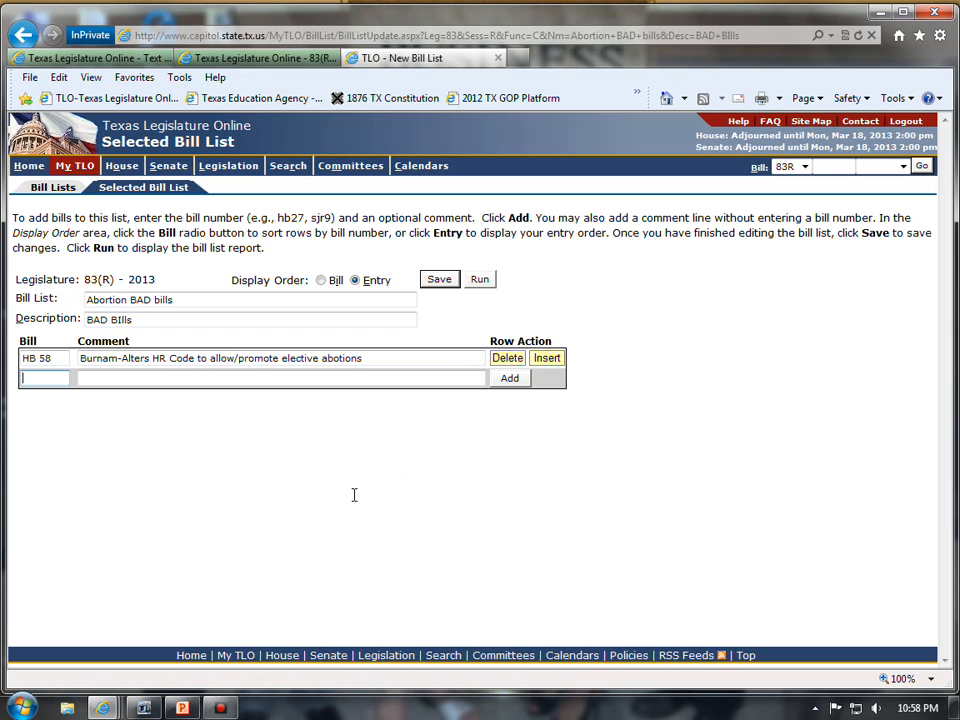
Step: Close the HB 58 history page and open the introduced bill text of HB 159 from the search results
click(35, 377)
click(285, 59)
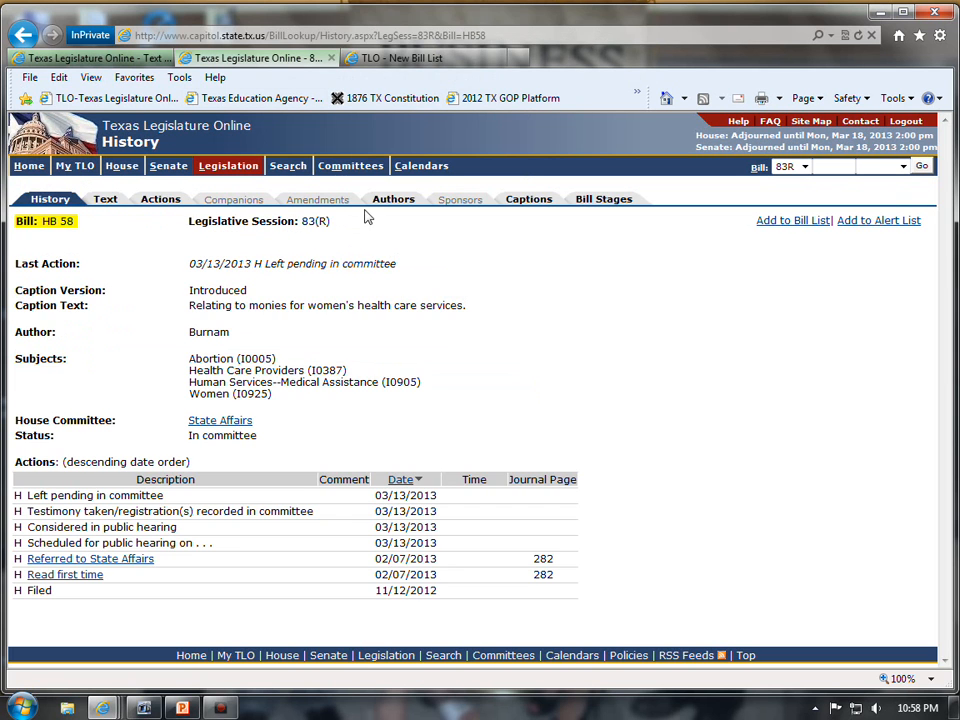
click(331, 58)
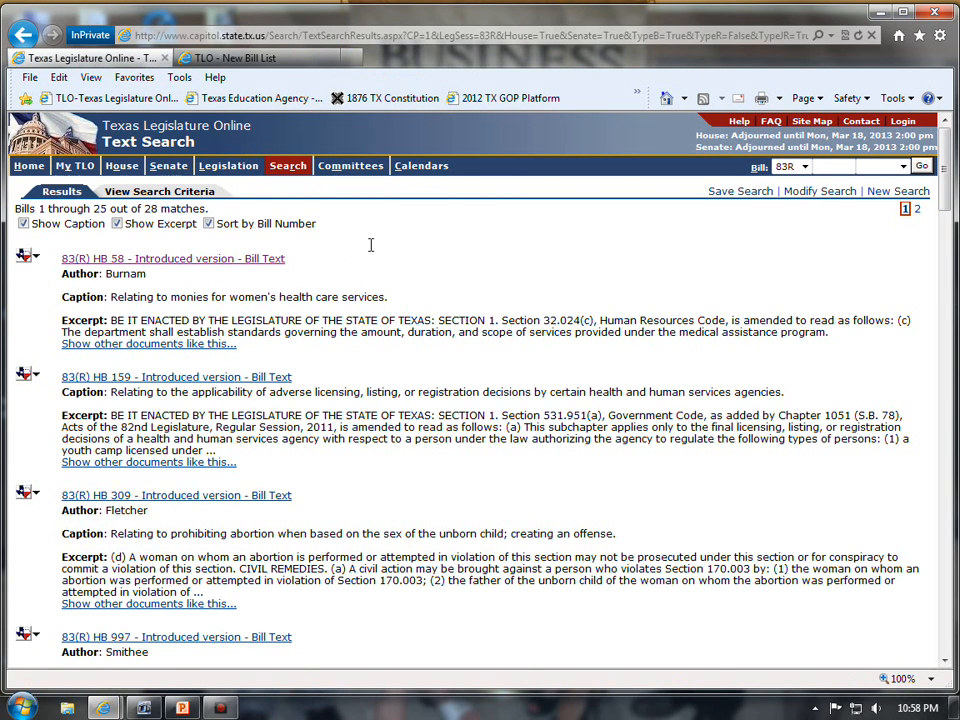
click(125, 385)
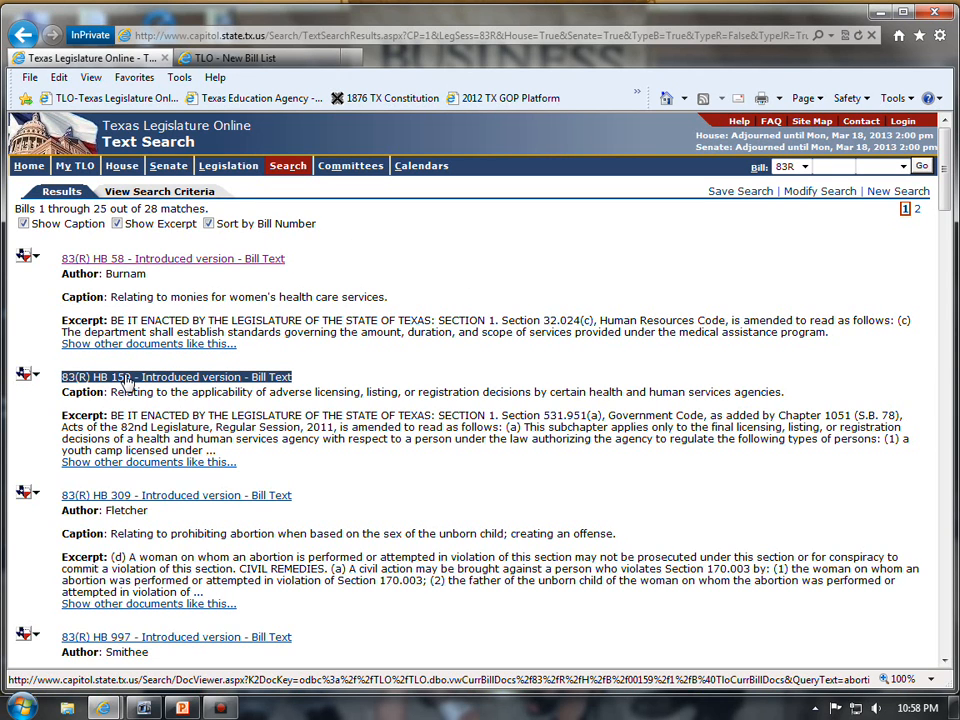
click(108, 392)
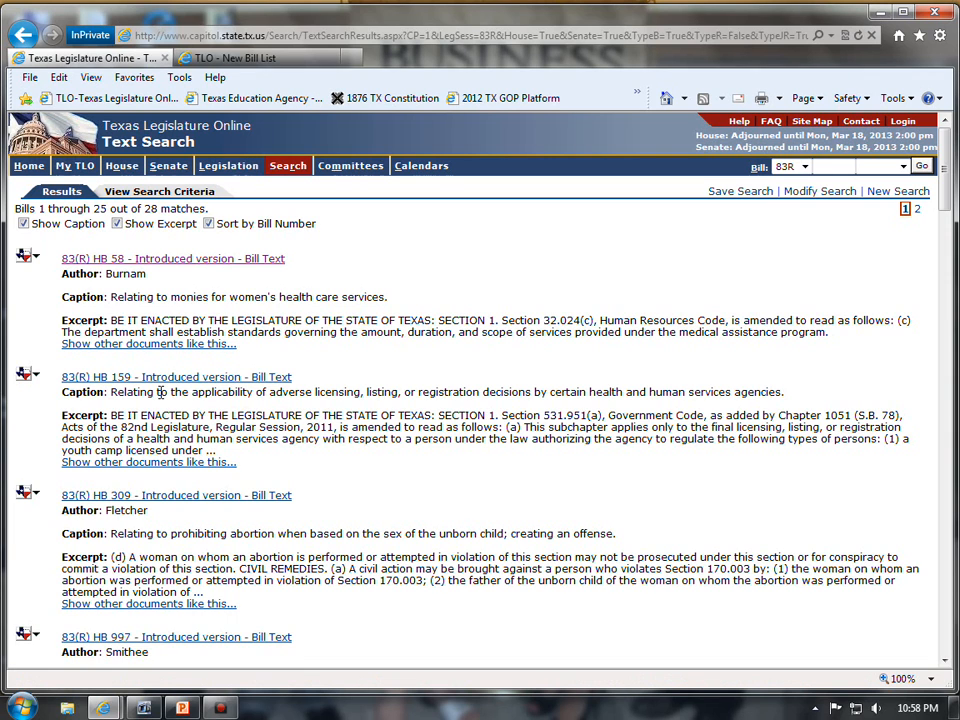
click(137, 380)
click(122, 392)
click(147, 380)
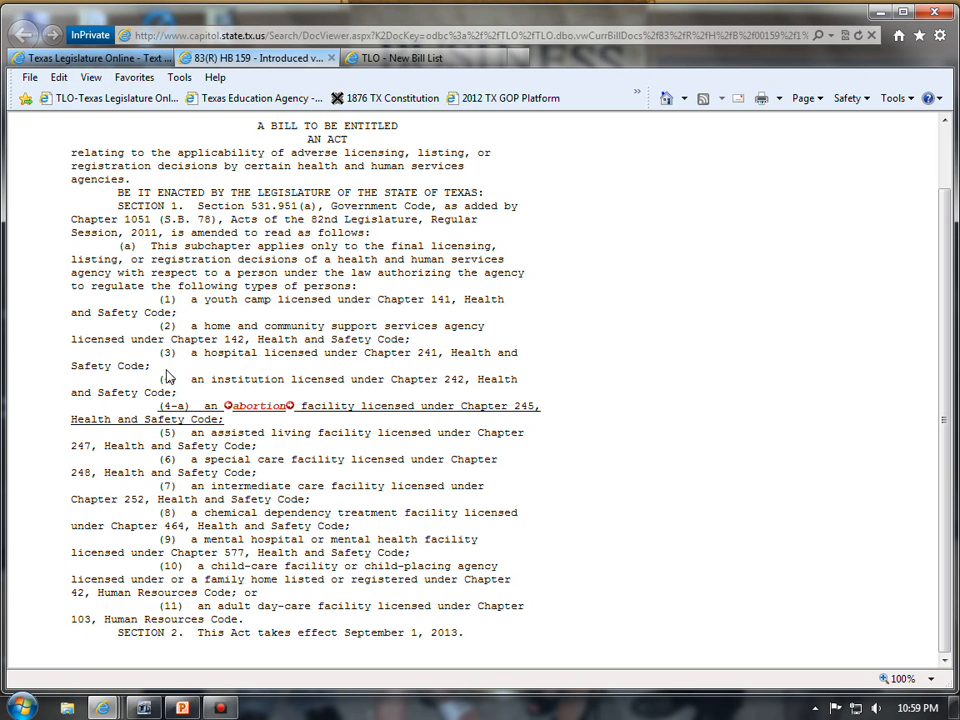
Step: Read HB 159's author line and the highlighted abortion reference in paragraph (4-a), and close the bill text
scroll(247, 193, up, 2)
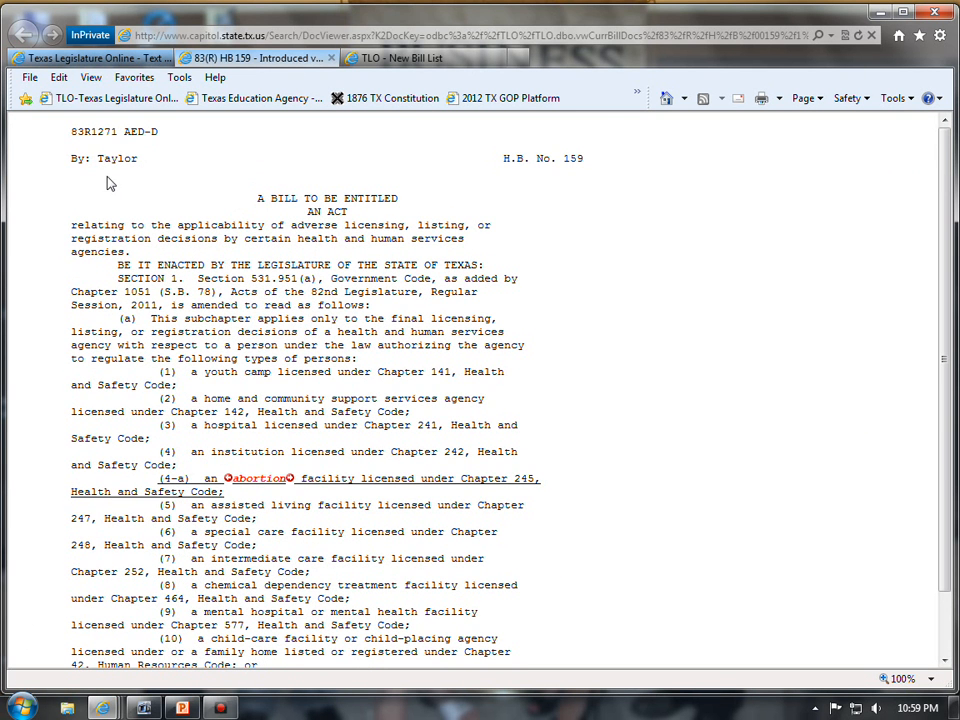
scroll(241, 267, down, 2)
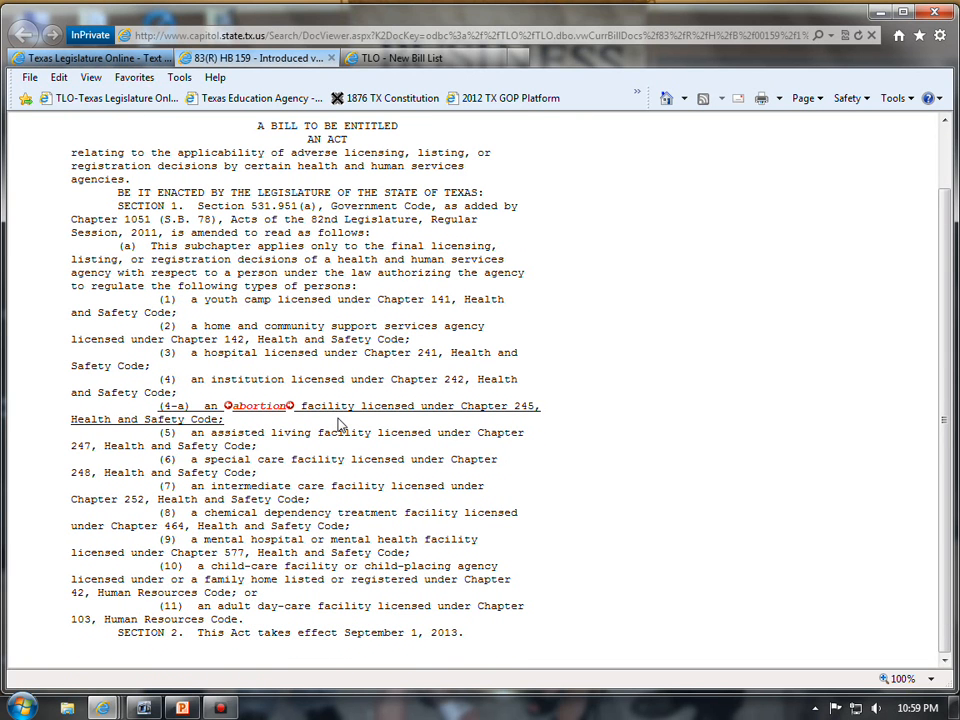
scroll(377, 439, up, 2)
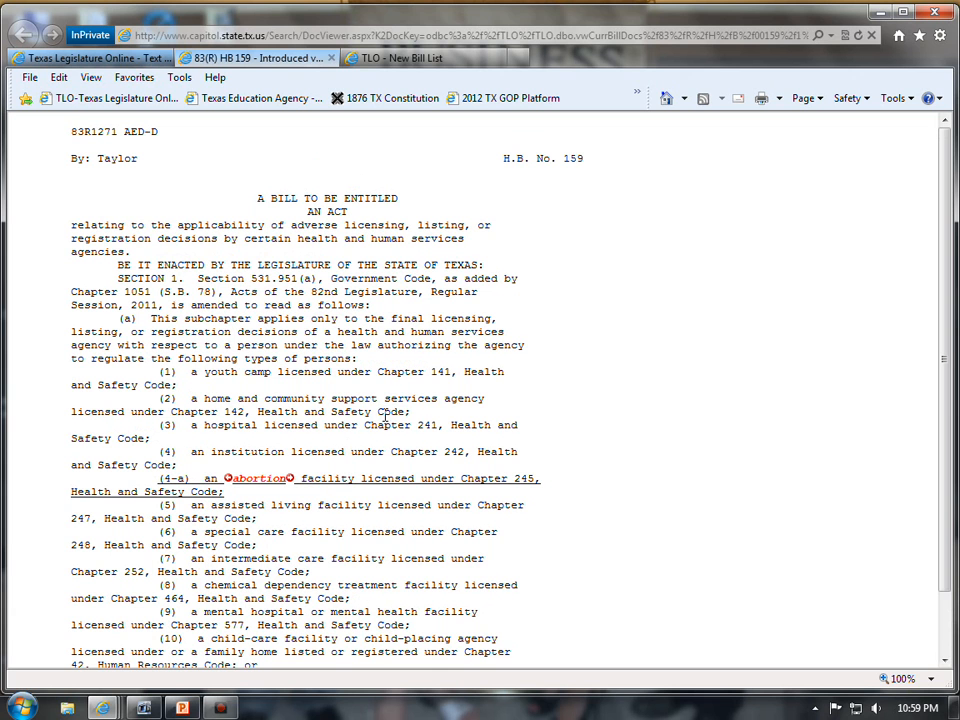
click(330, 62)
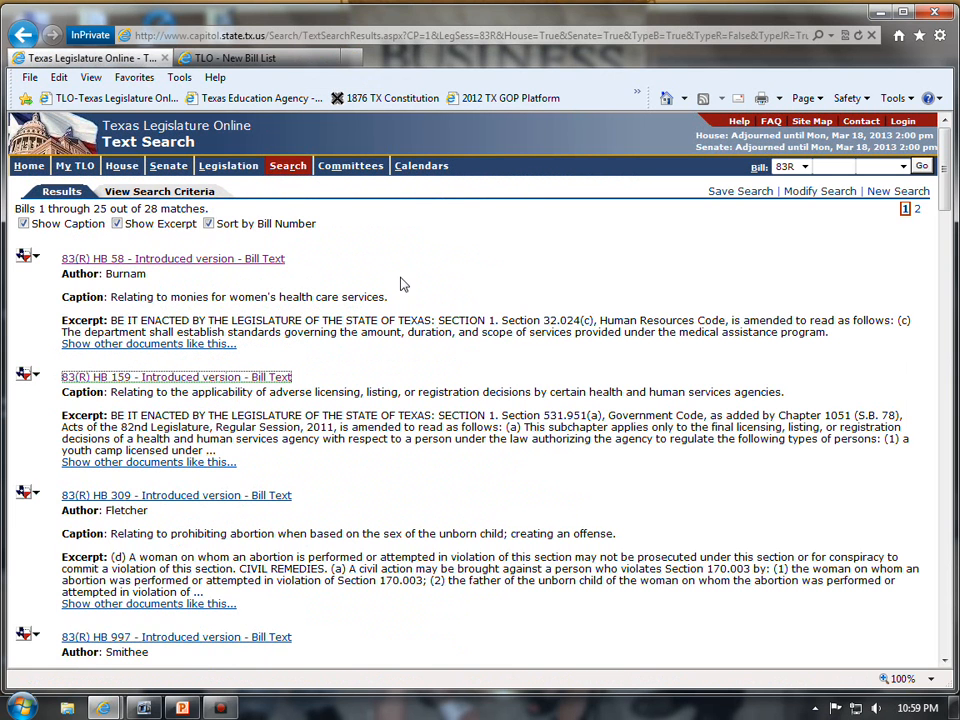
Step: Open the PDF of HB 159's introduced version by way of its history page and read down to paragraph (4-a) on line 21
click(33, 374)
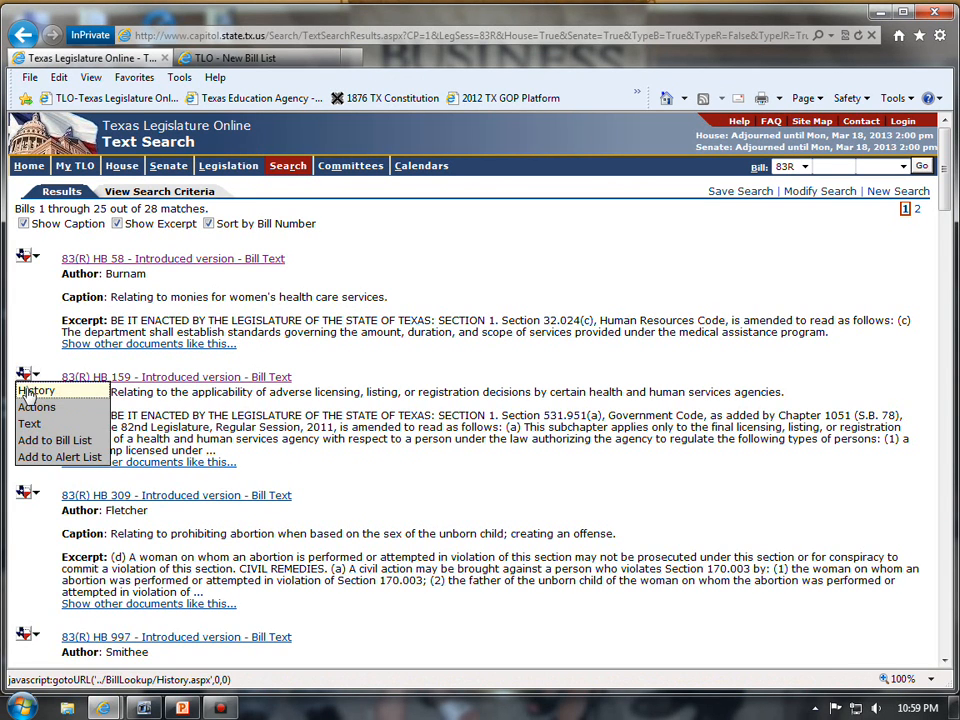
click(36, 390)
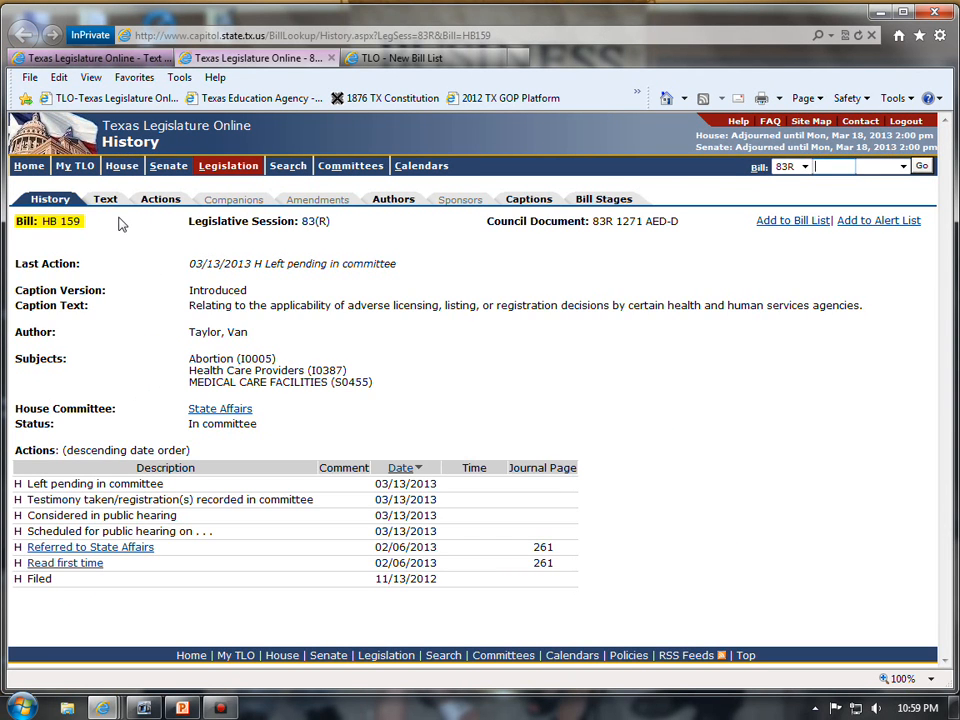
click(104, 200)
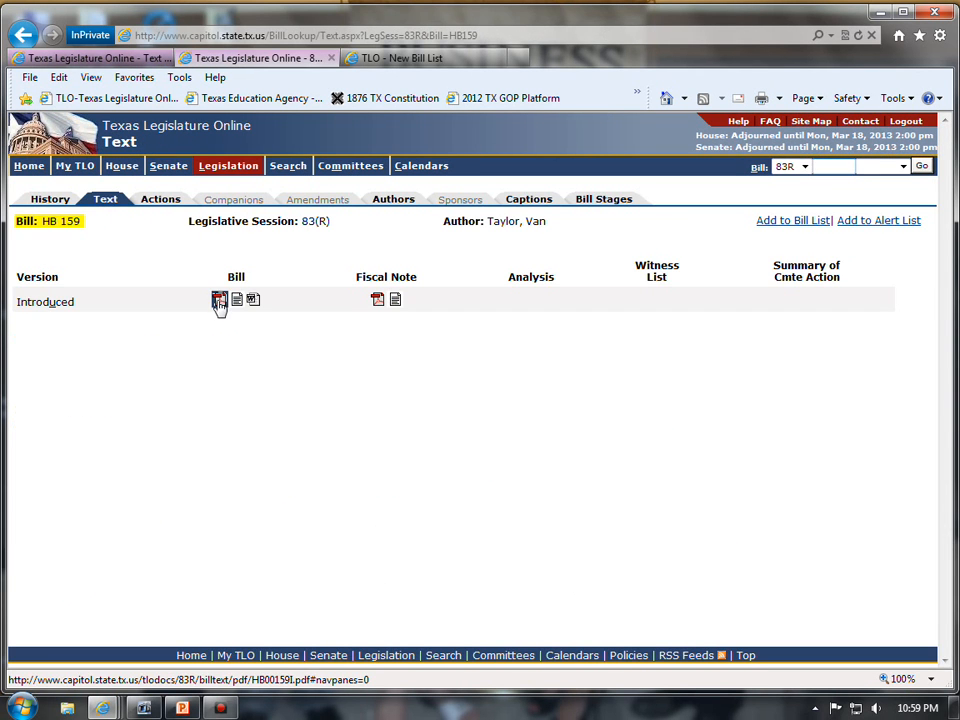
click(219, 301)
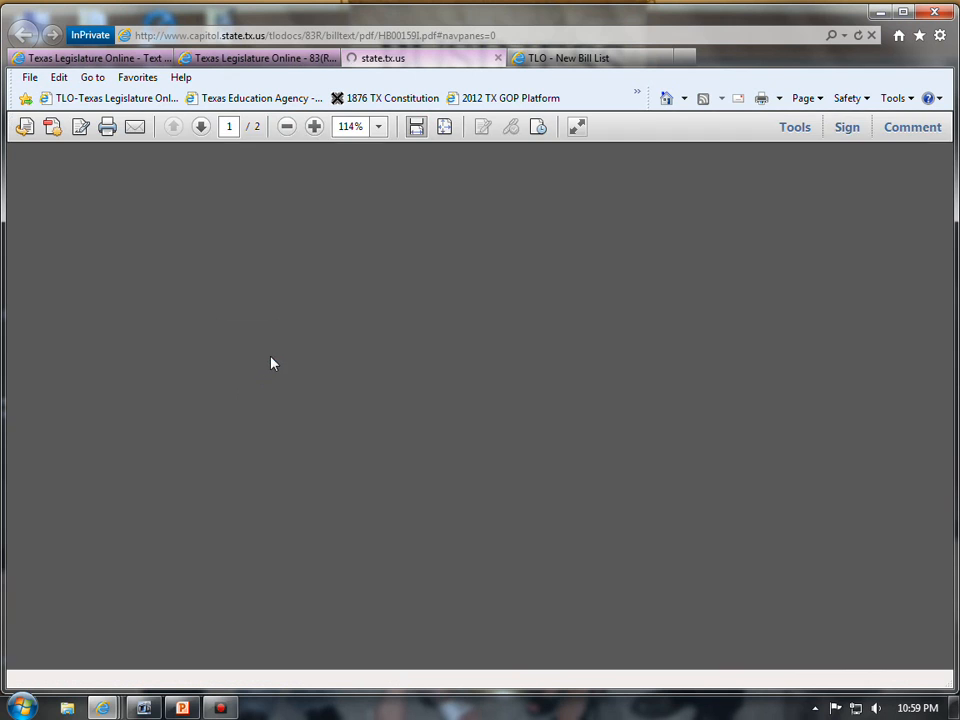
scroll(268, 362, down, 5)
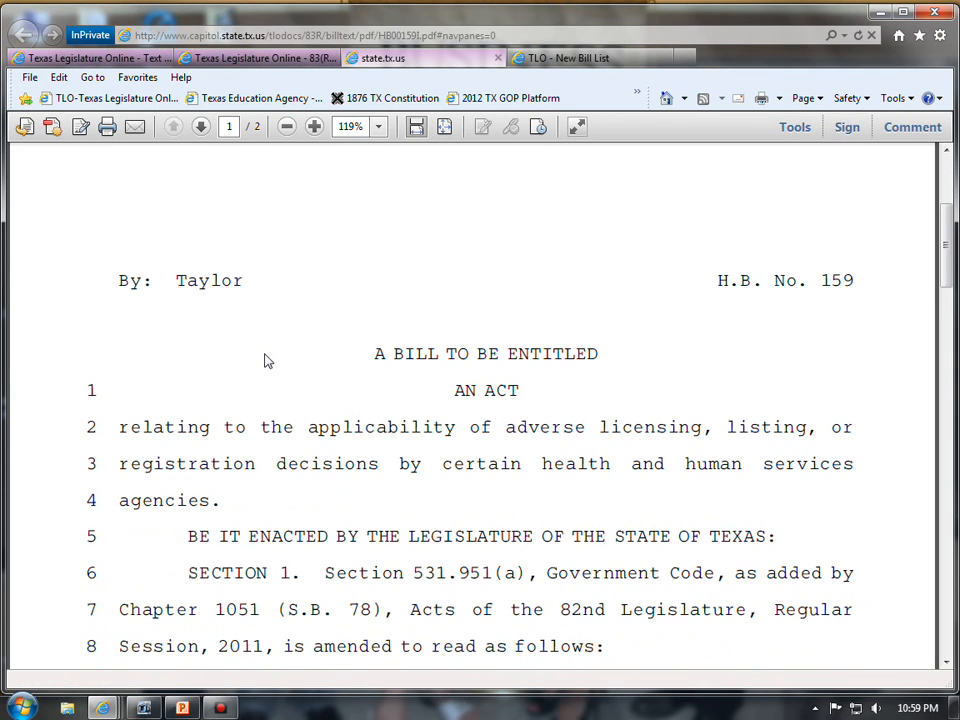
scroll(268, 362, down, 2)
scroll(266, 358, up, 2)
scroll(265, 356, down, 4)
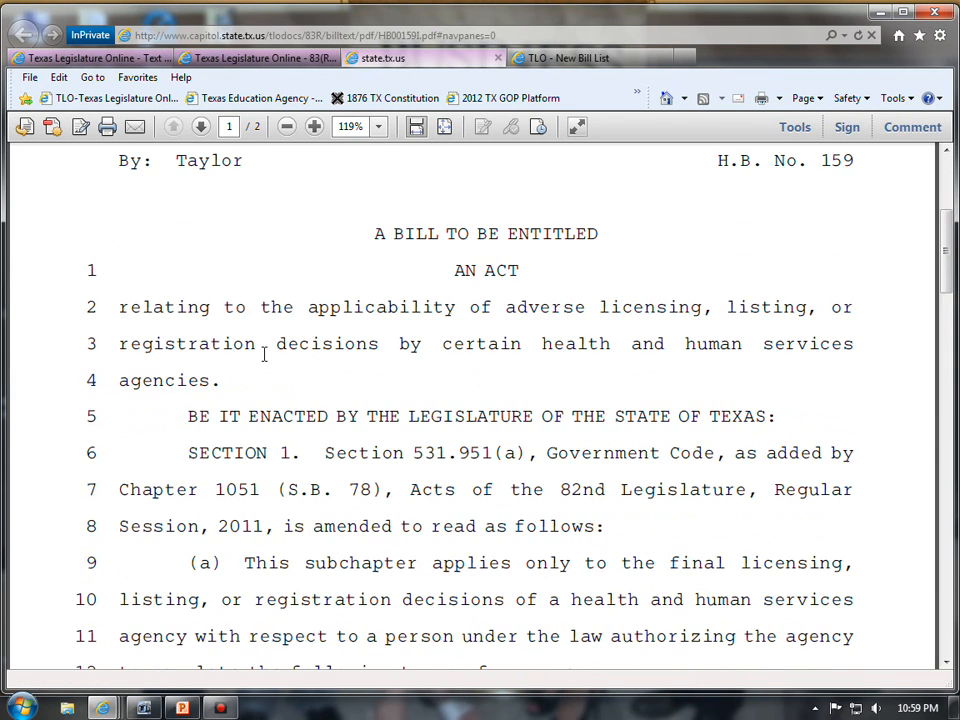
scroll(265, 356, down, 10)
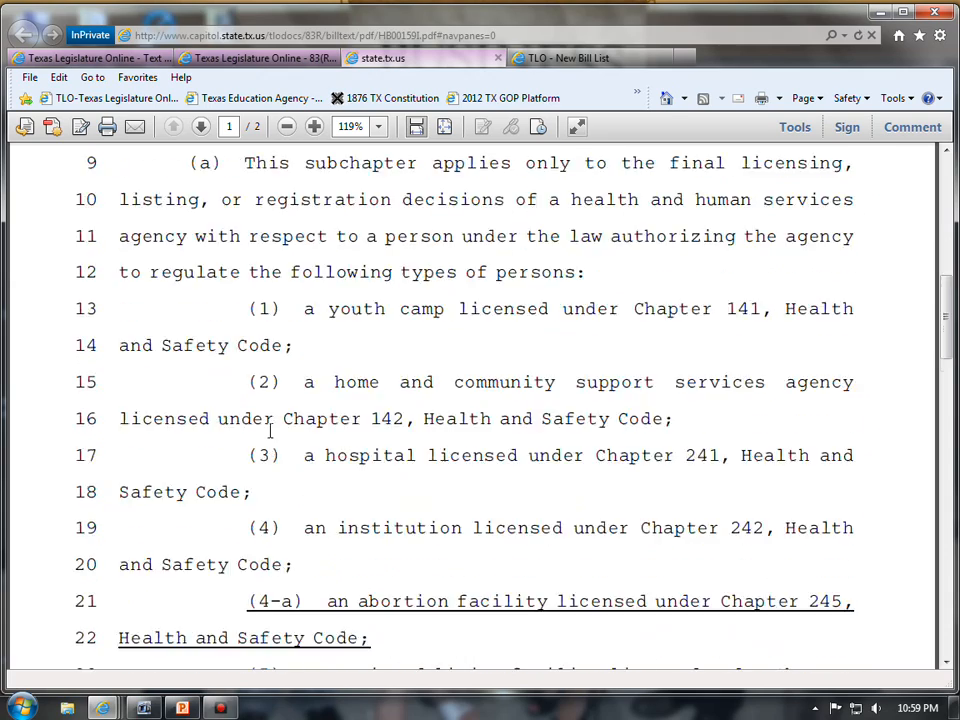
Step: Read HB 159's PDF through the effective date on page 2 and return to the bill's caption on page 1
scroll(275, 457, up, 5)
scroll(275, 450, down, 7)
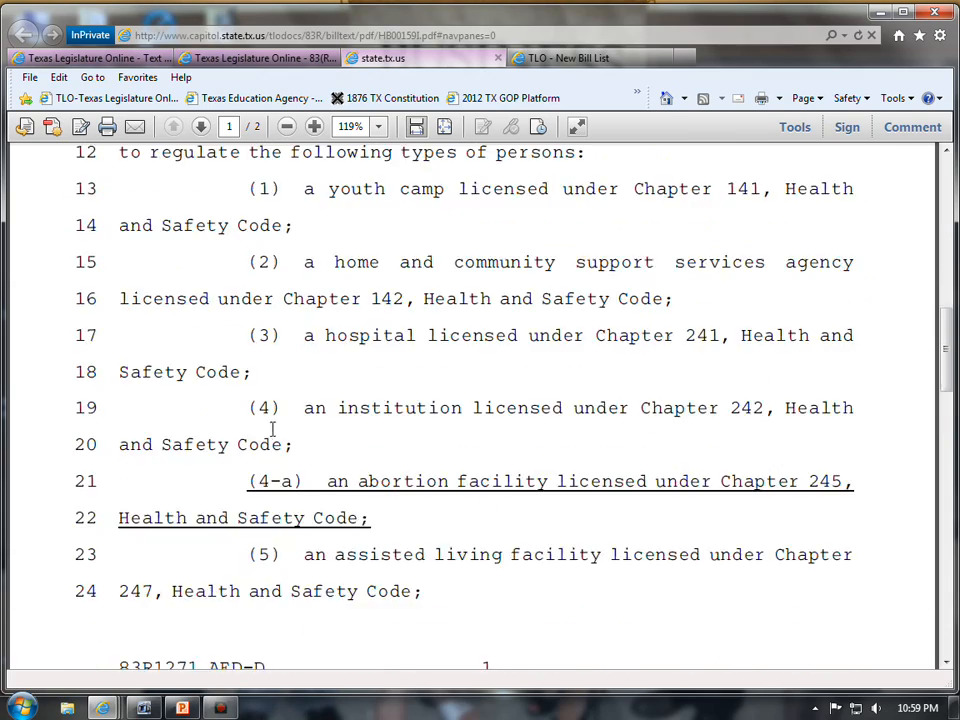
scroll(268, 456, down, 16)
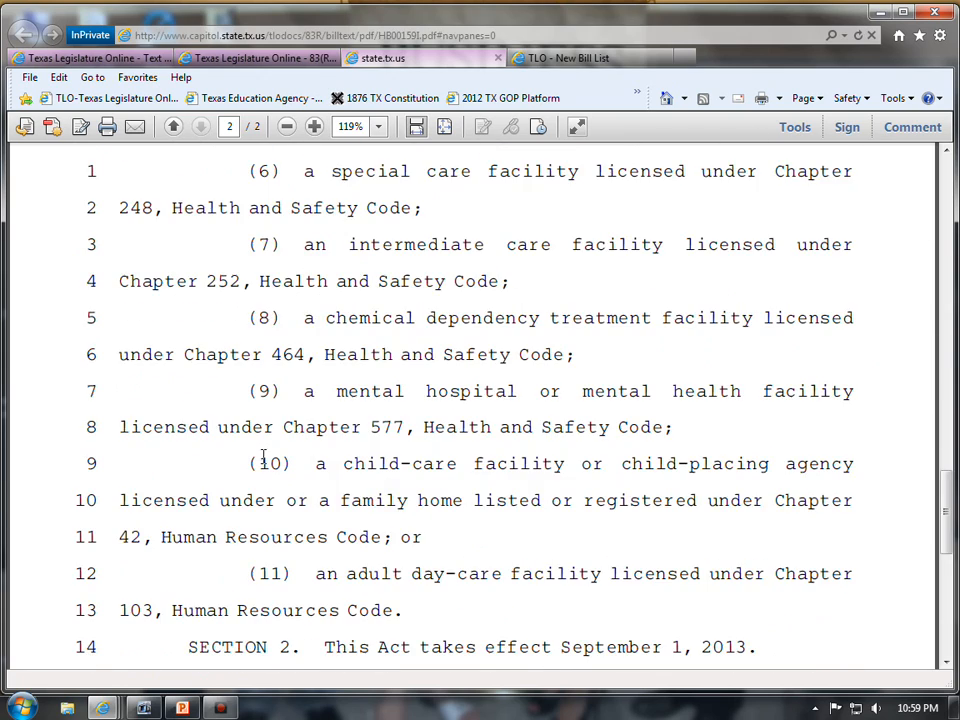
scroll(259, 470, up, 20)
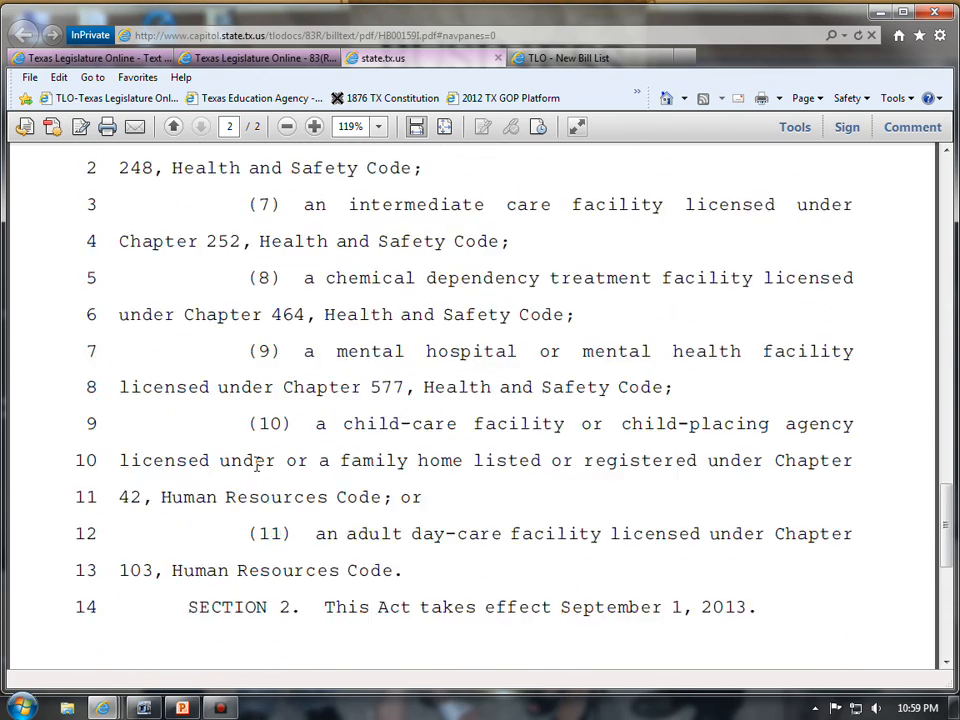
scroll(257, 460, down, 6)
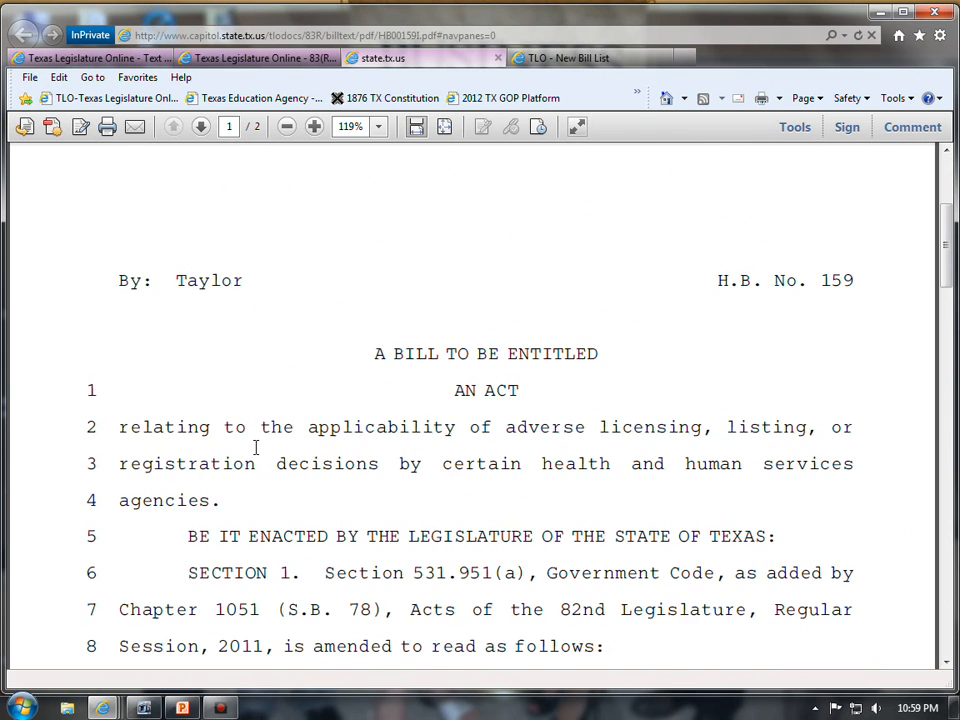
scroll(254, 445, down, 1)
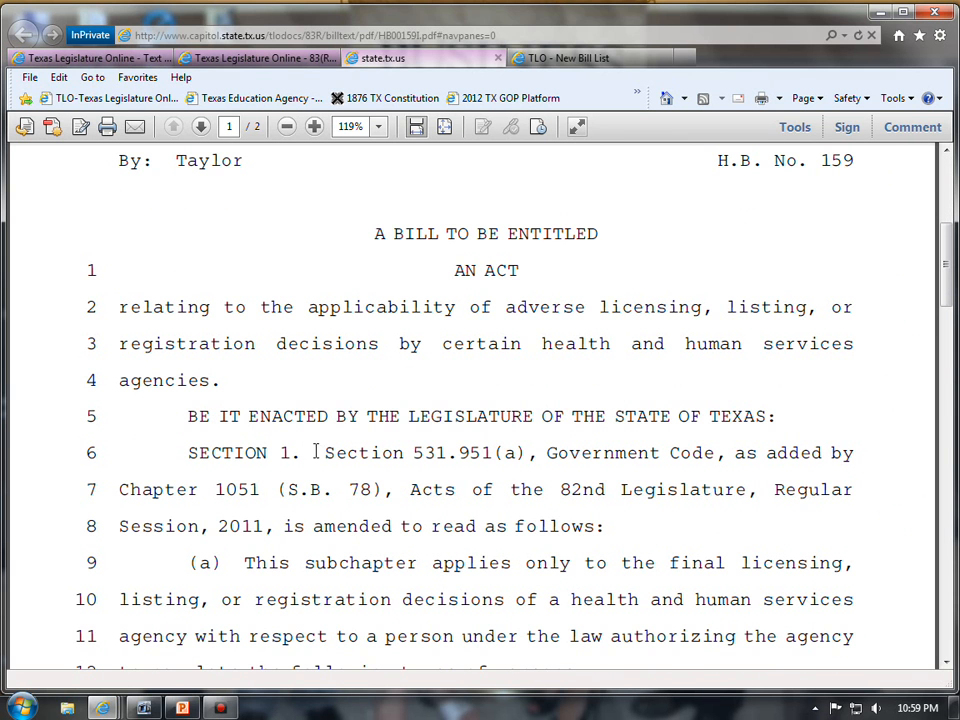
Step: Highlight the Section 531.951(a), Government Code reference on line 6, and read the amended subsection (a) down to paragraph (4-a)
drag(324, 453, 695, 456)
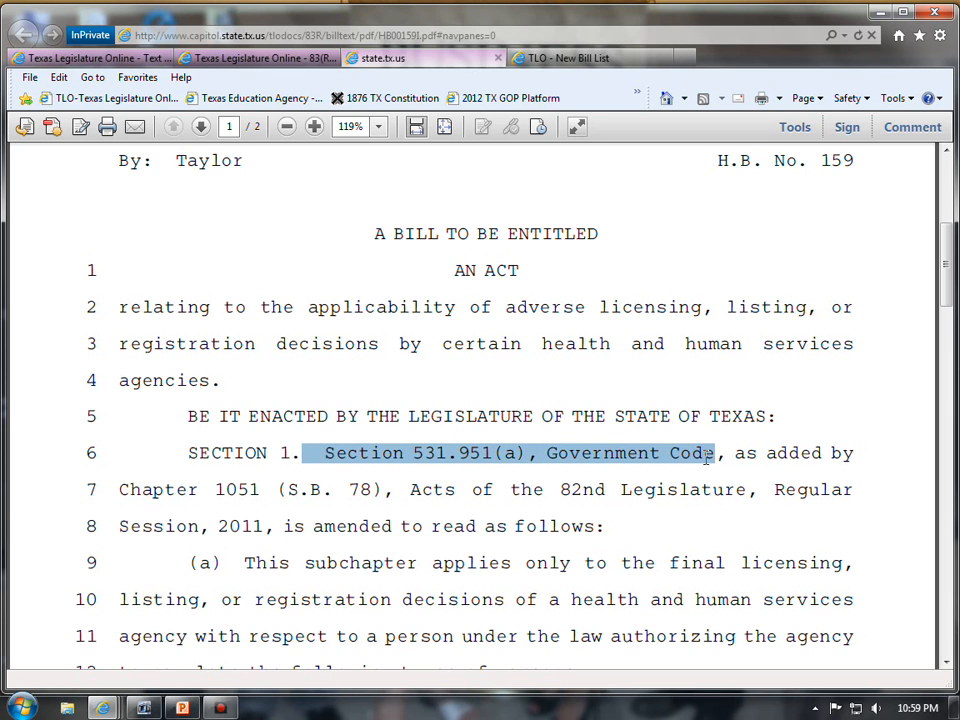
click(330, 408)
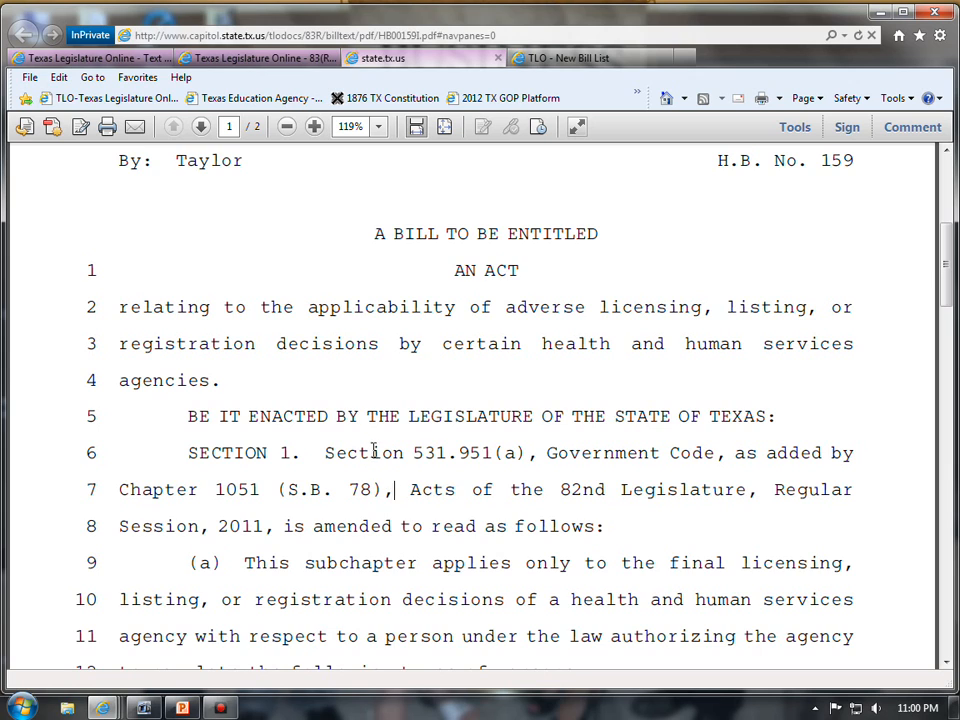
scroll(523, 457, down, 2)
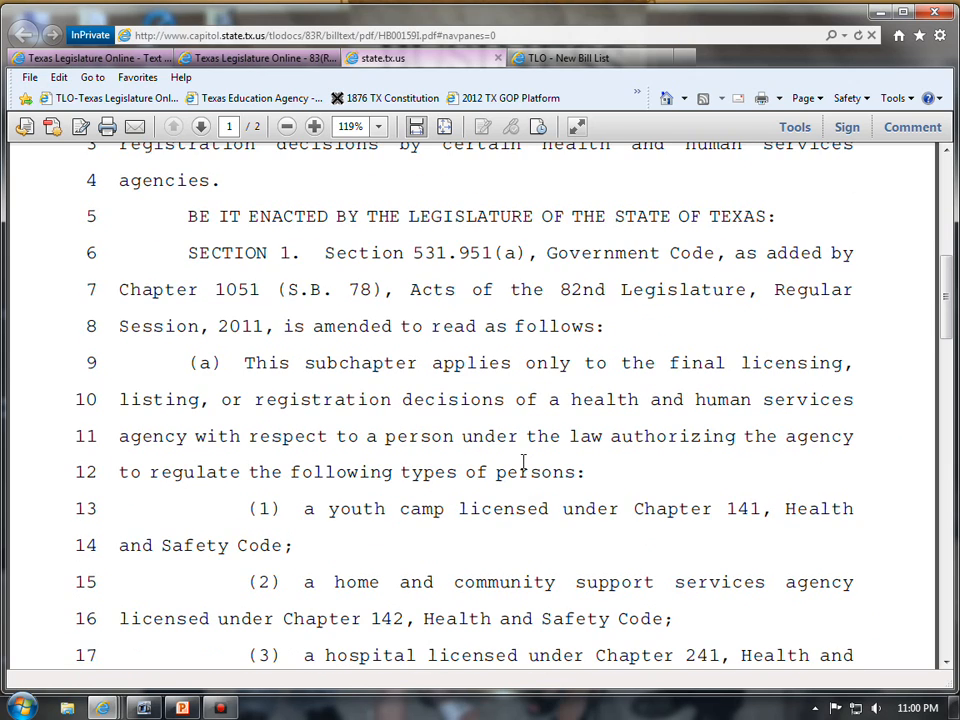
scroll(521, 455, up, 1)
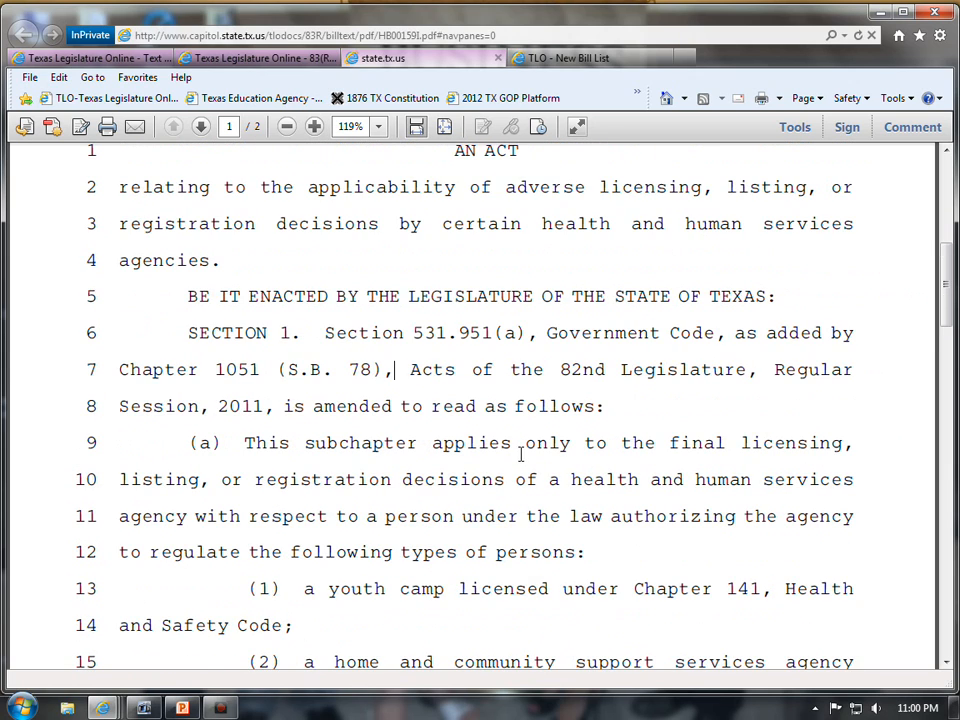
scroll(515, 450, down, 2)
scroll(506, 440, down, 1)
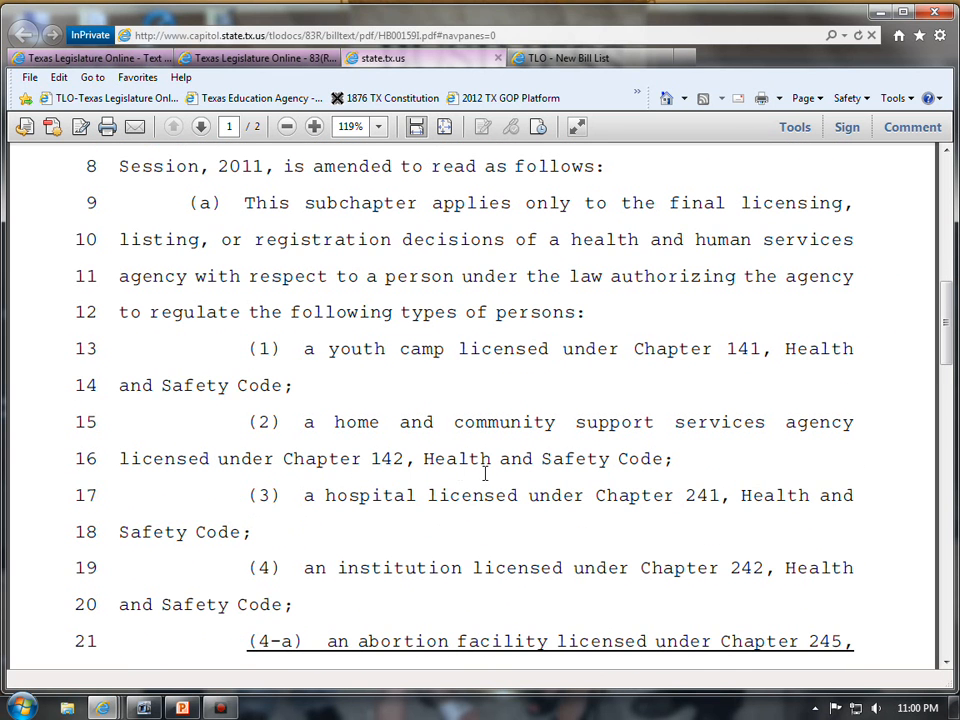
scroll(488, 468, up, 1)
scroll(493, 455, down, 1)
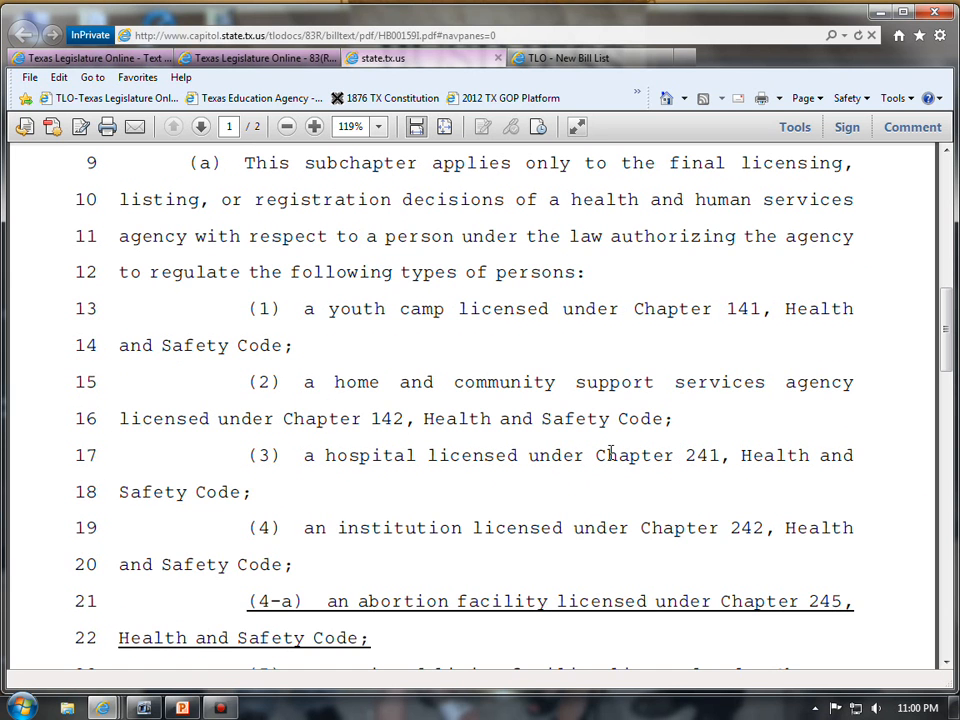
Step: Open the Texas Constitution and Statutes site from the TLO home page in a new tab and choose the Health and Safety Code
click(686, 59)
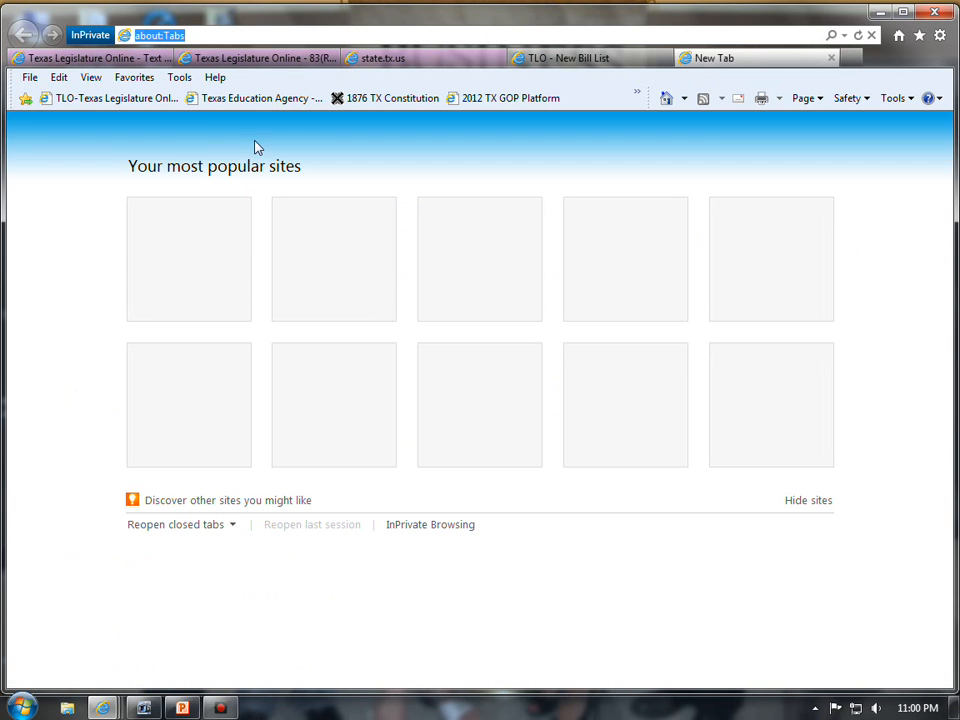
click(90, 100)
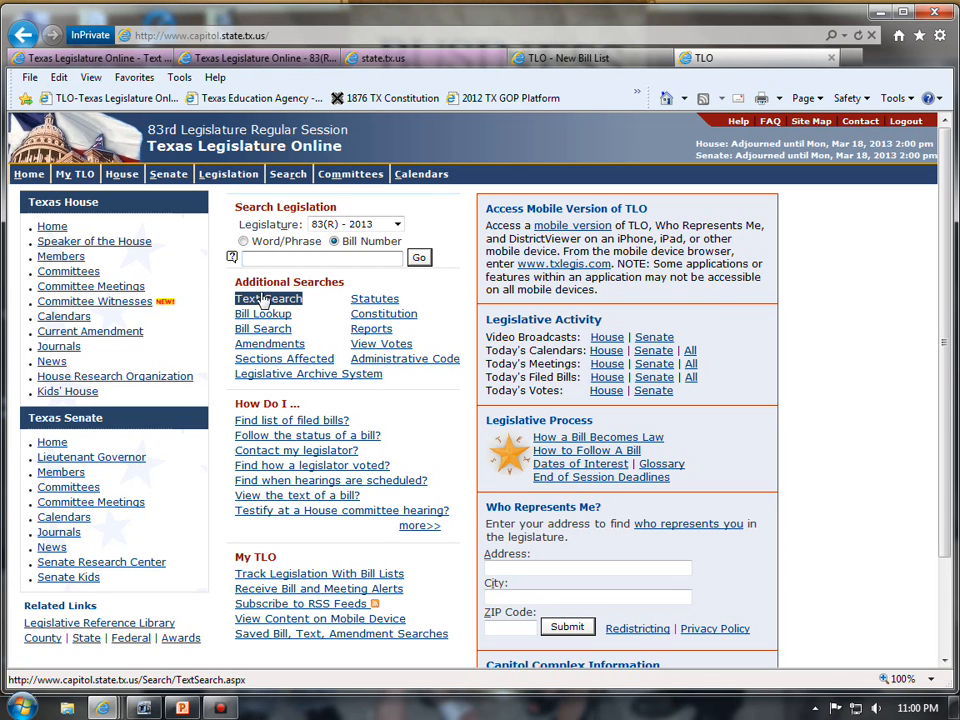
click(404, 316)
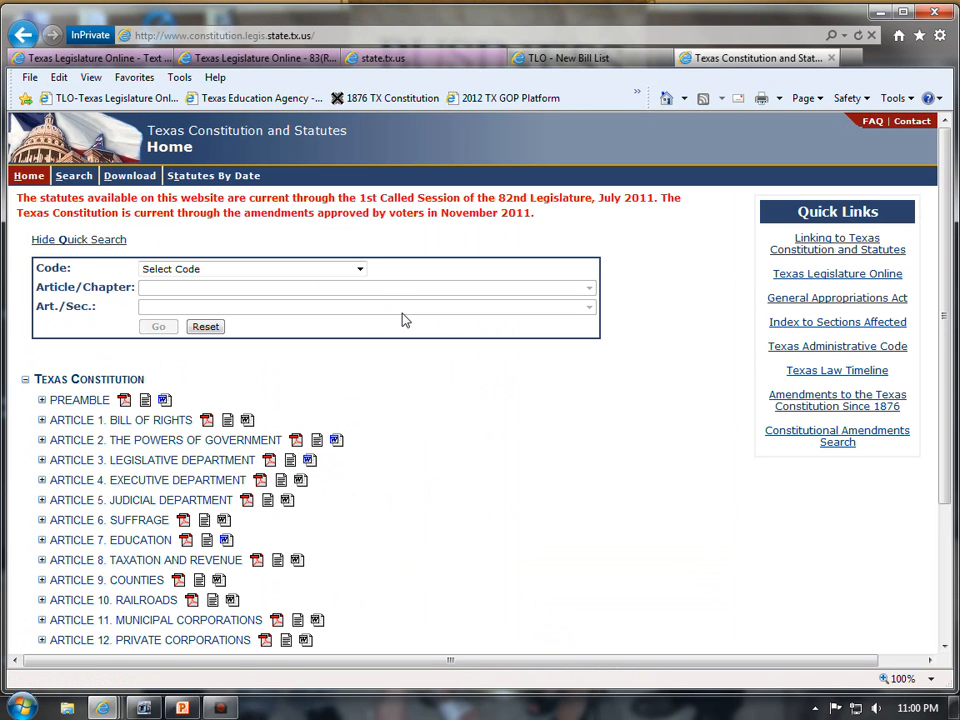
click(359, 270)
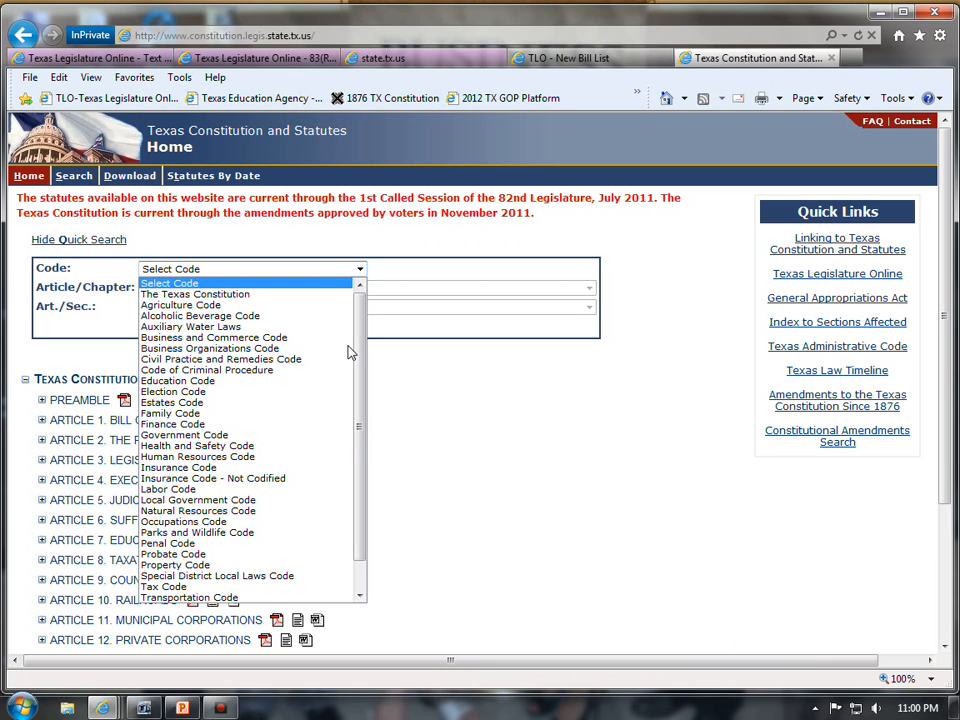
click(242, 447)
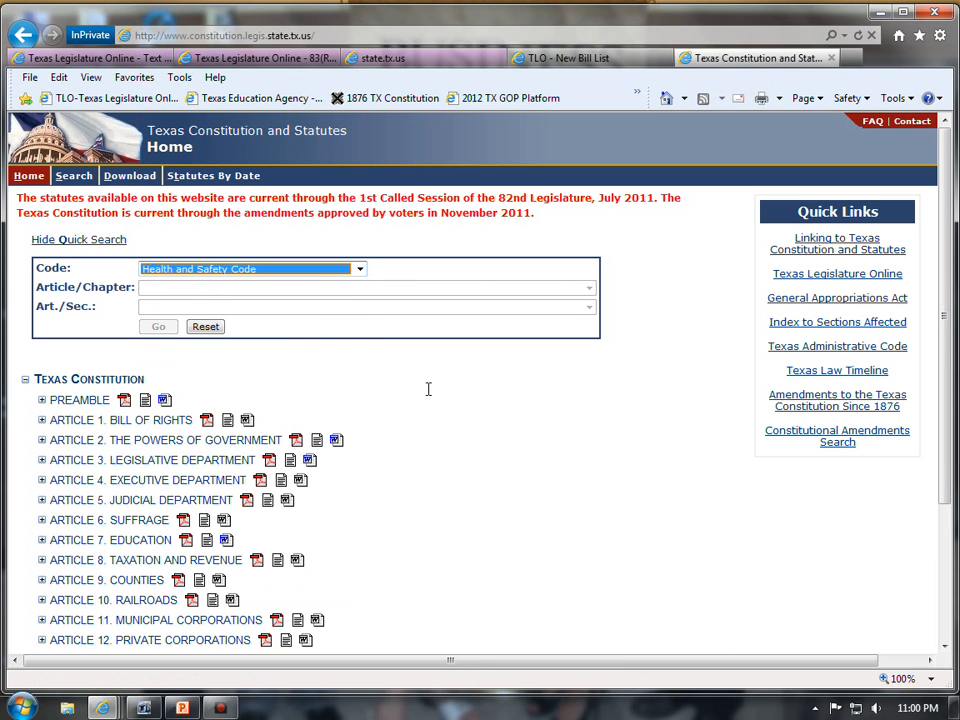
Step: Check the hospital chapter cited in HB 159's PDF, and open Chapter 241, Hospitals, of the Health and Safety Code
click(418, 59)
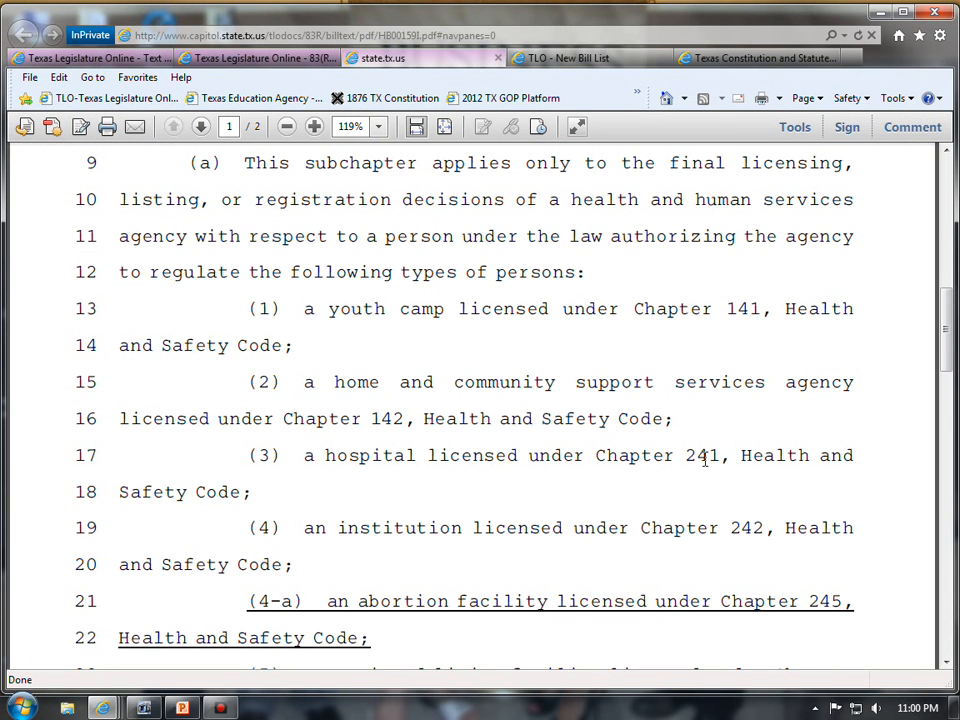
click(745, 59)
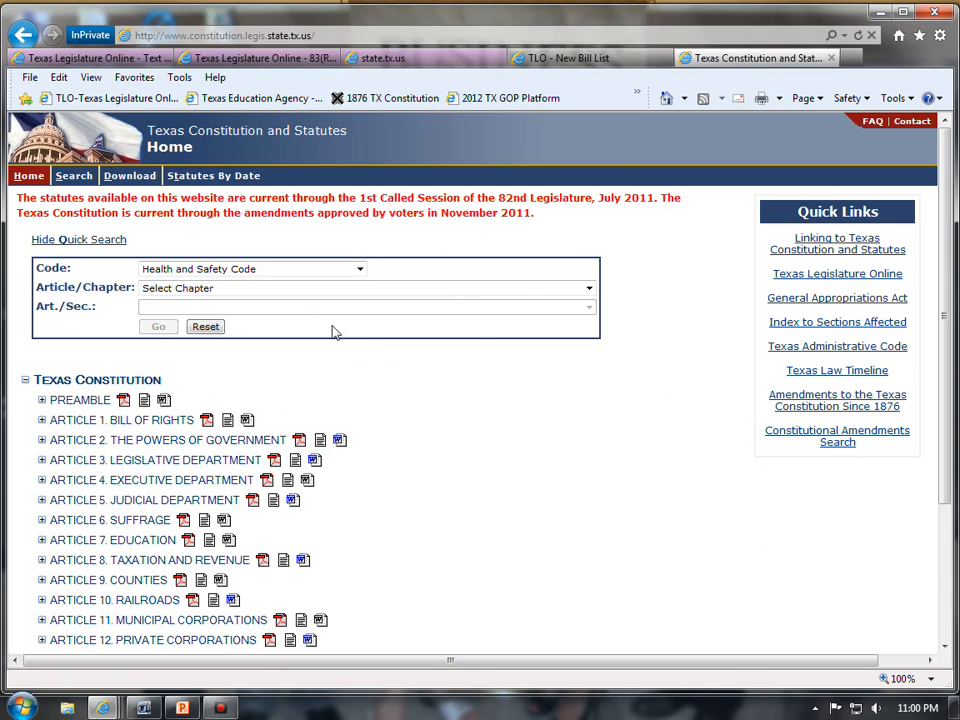
click(589, 288)
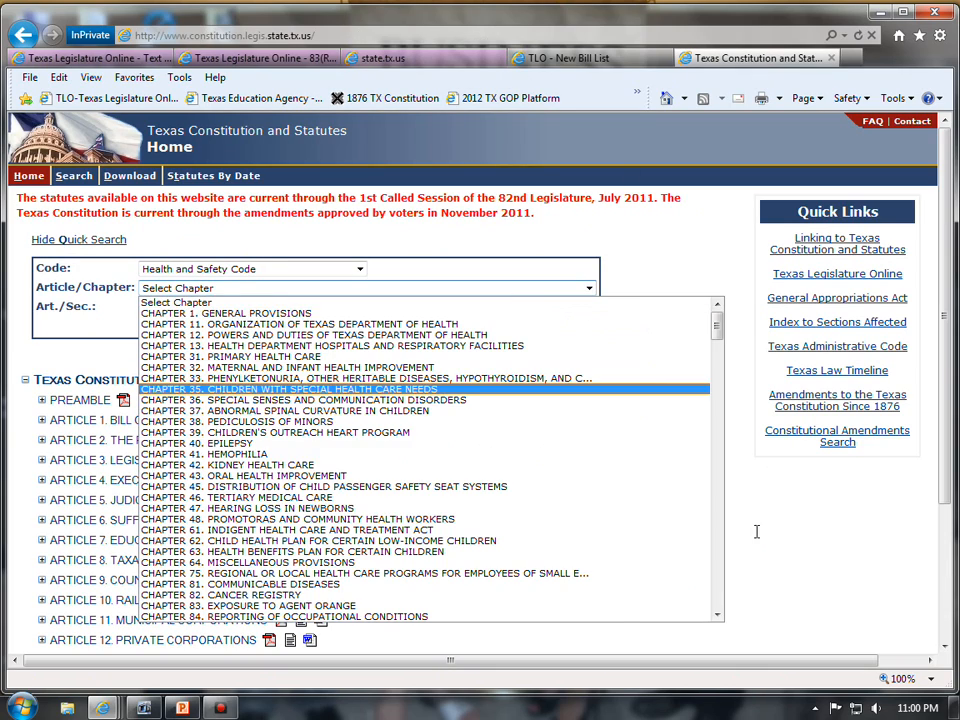
scroll(718, 585, down, 10)
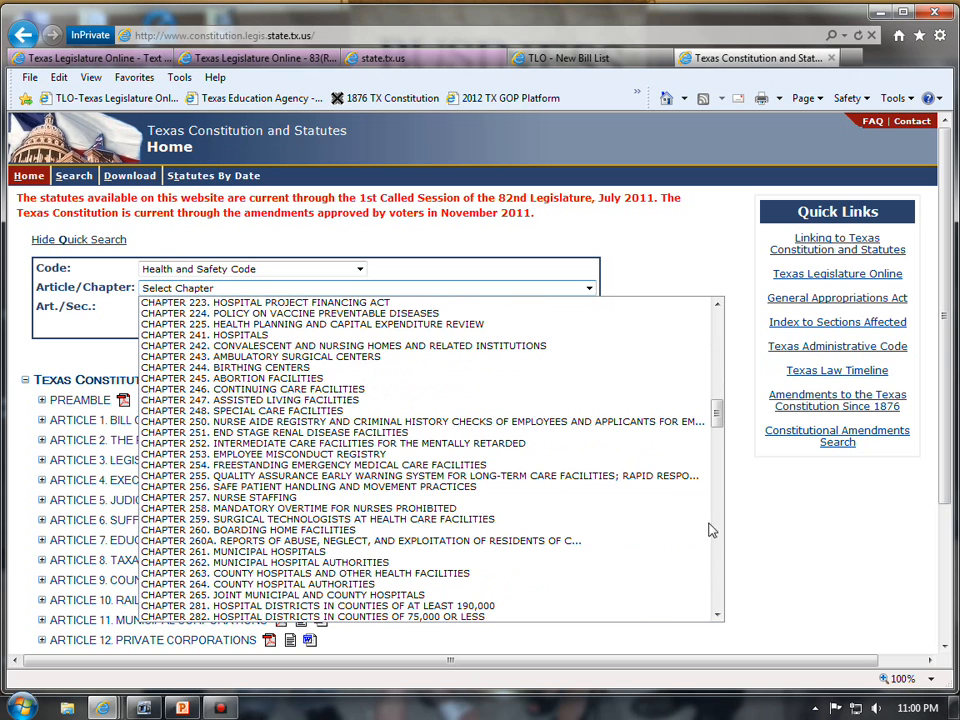
click(300, 335)
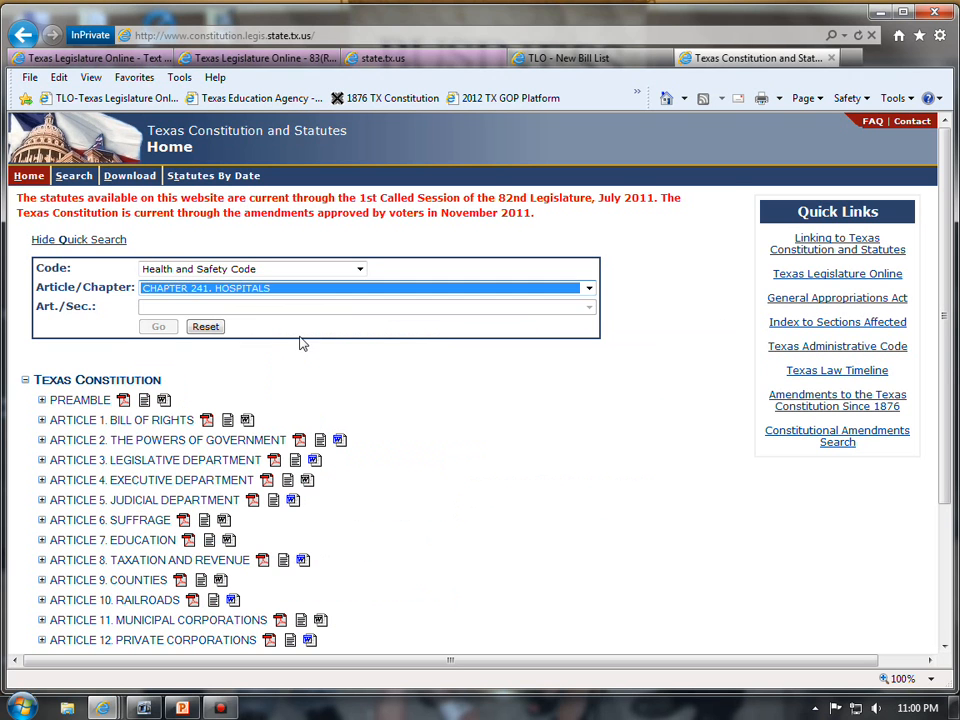
click(452, 63)
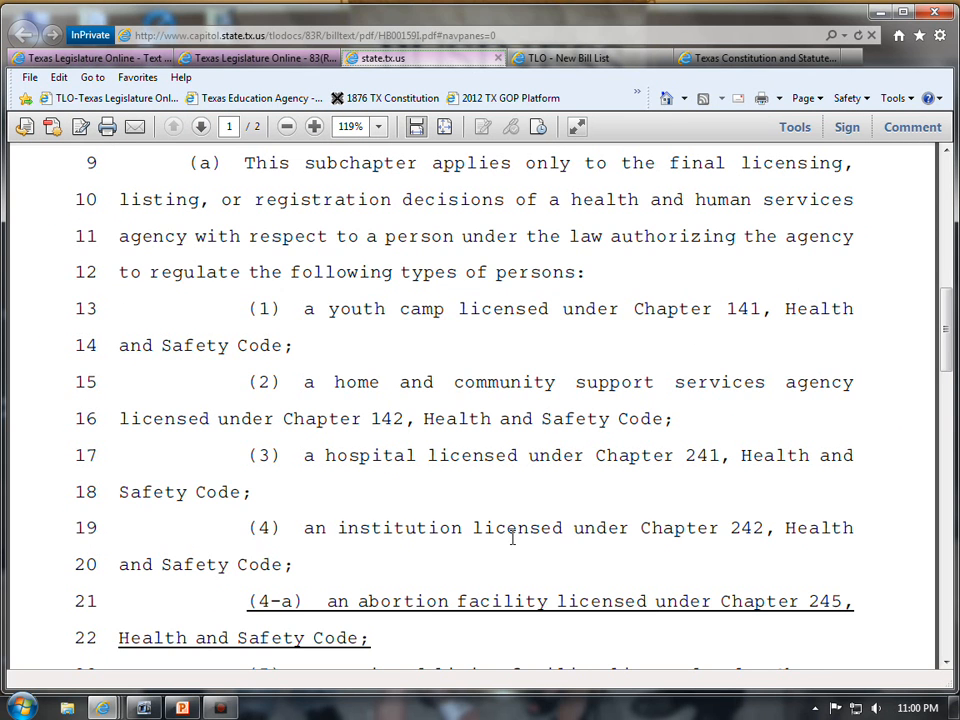
click(724, 58)
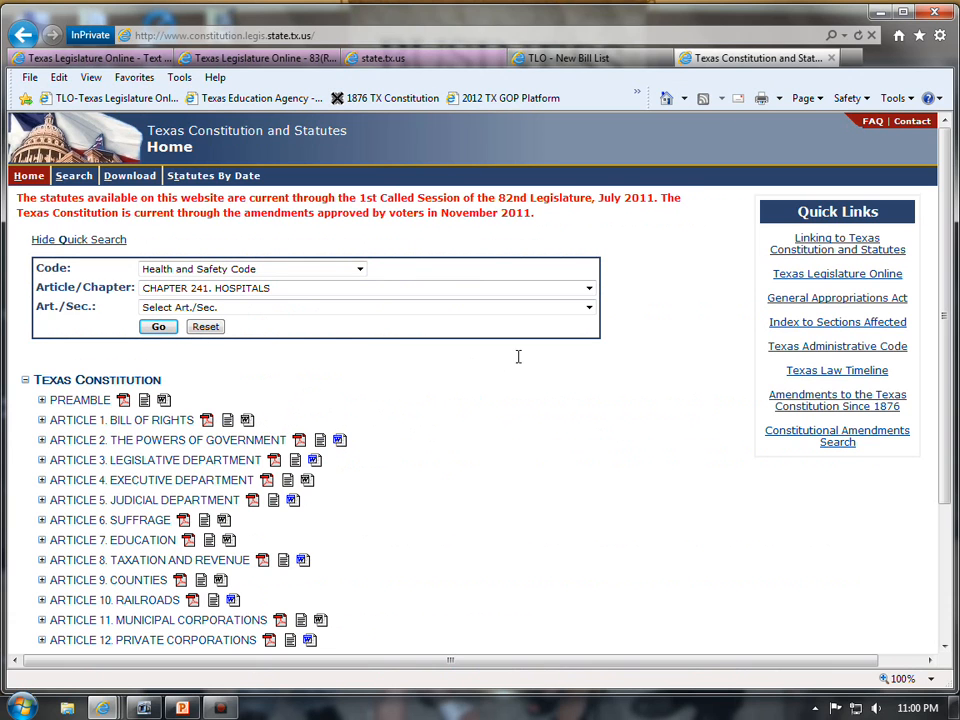
click(158, 327)
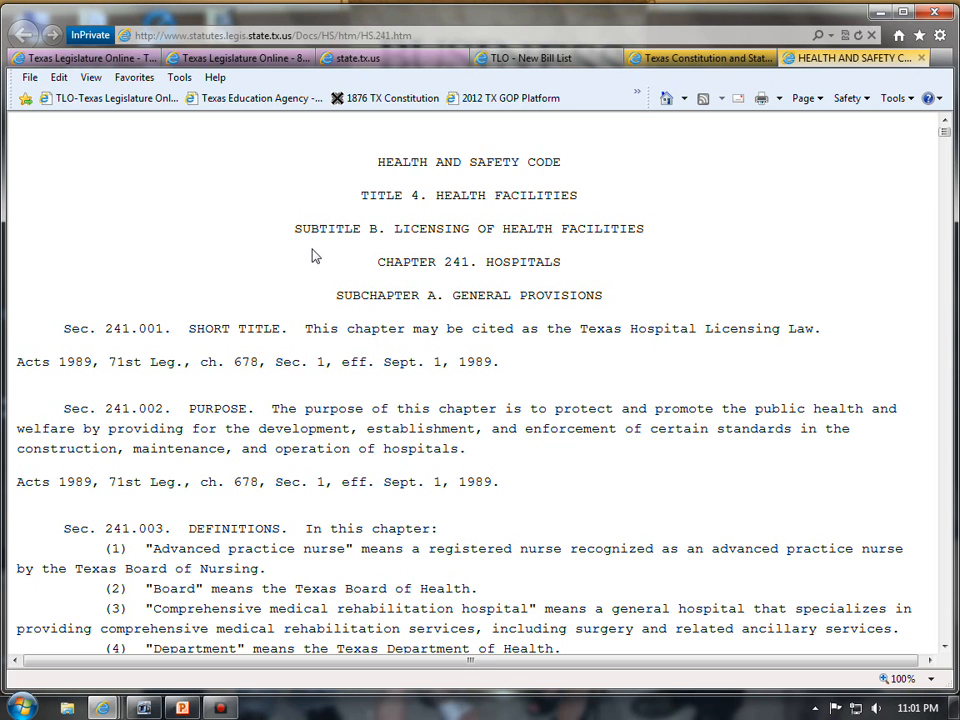
Step: Skim the opening sections of Chapter 241, and close both the chapter text and the Texas Constitution and Statutes page
scroll(533, 250, down, 1)
scroll(255, 272, down, 2)
scroll(248, 268, down, 6)
scroll(245, 285, down, 3)
scroll(253, 296, up, 10)
click(921, 58)
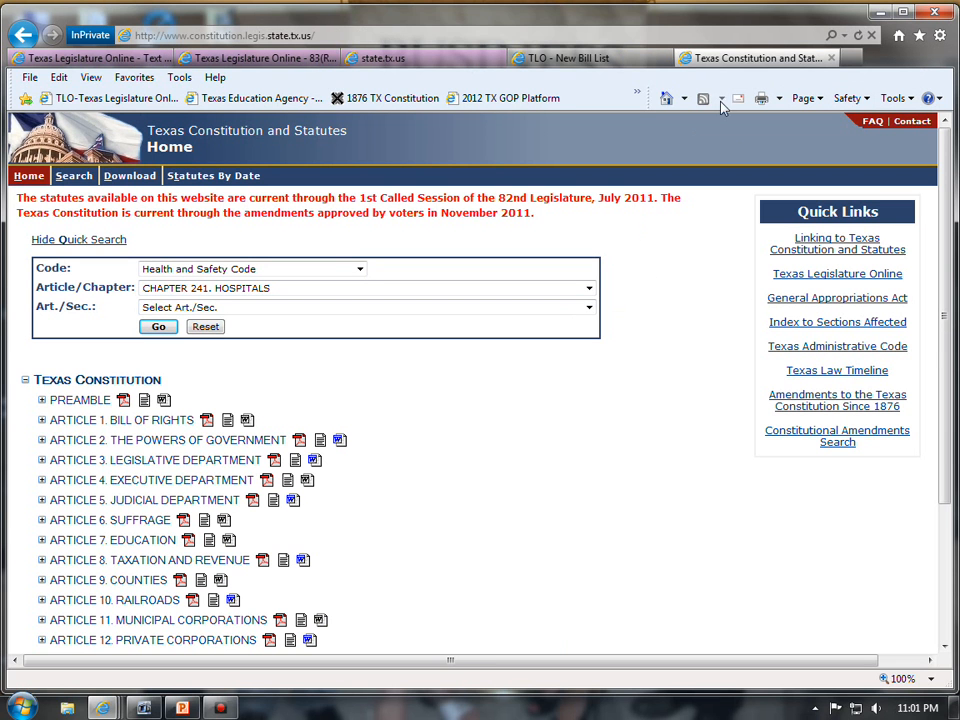
click(831, 58)
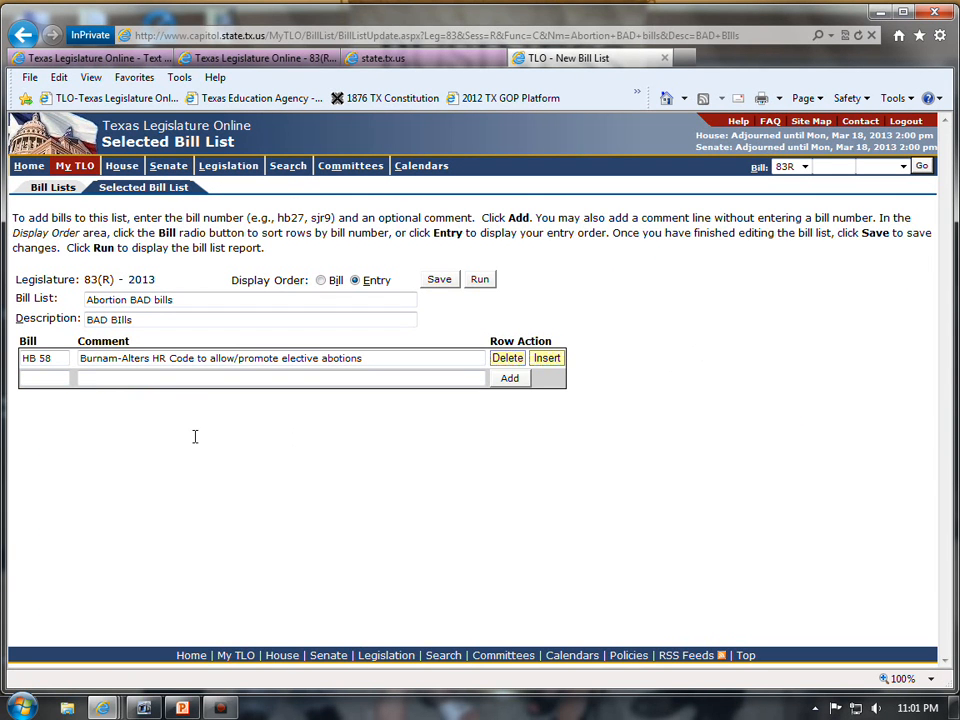
Step: Return to the heading of HB 159's PDF to check its author and bill number, and close the PDF
click(405, 60)
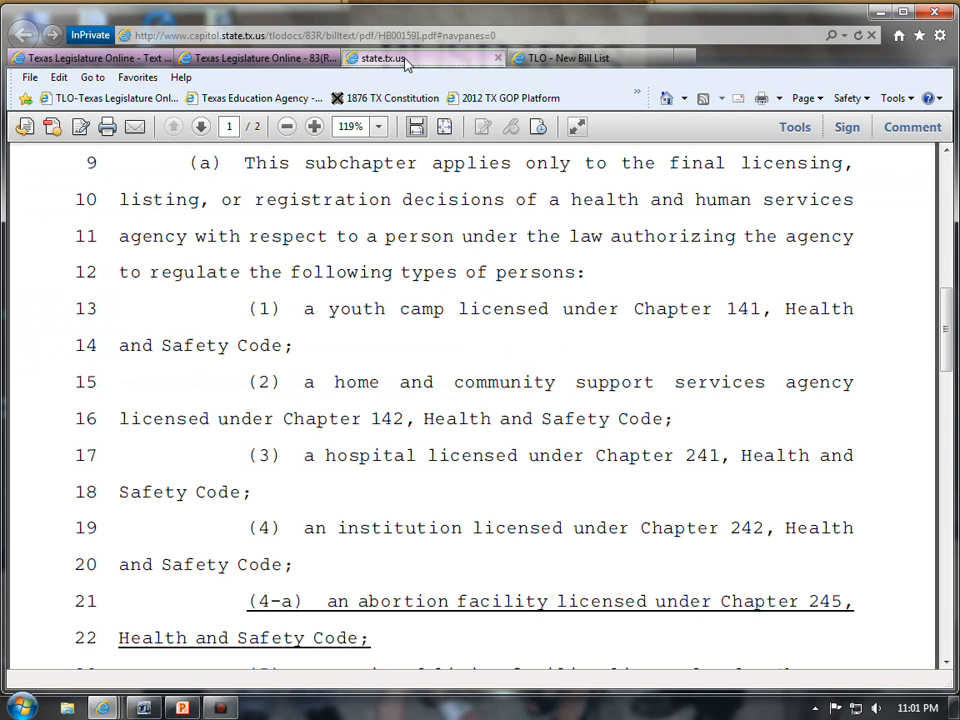
scroll(411, 320, up, 5)
scroll(412, 326, up, 2)
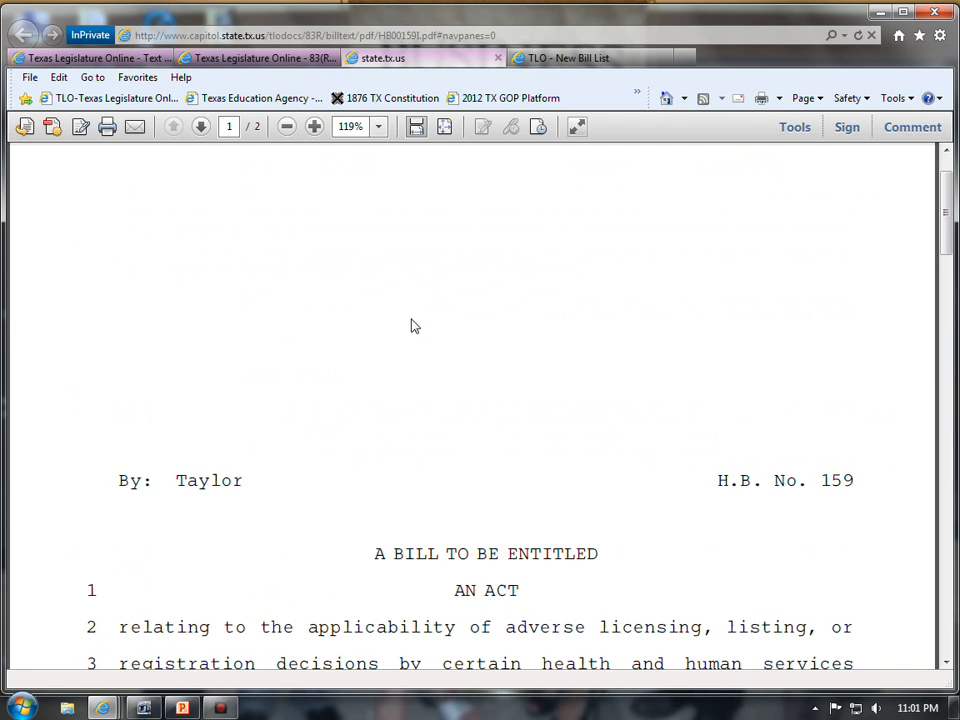
scroll(415, 326, down, 1)
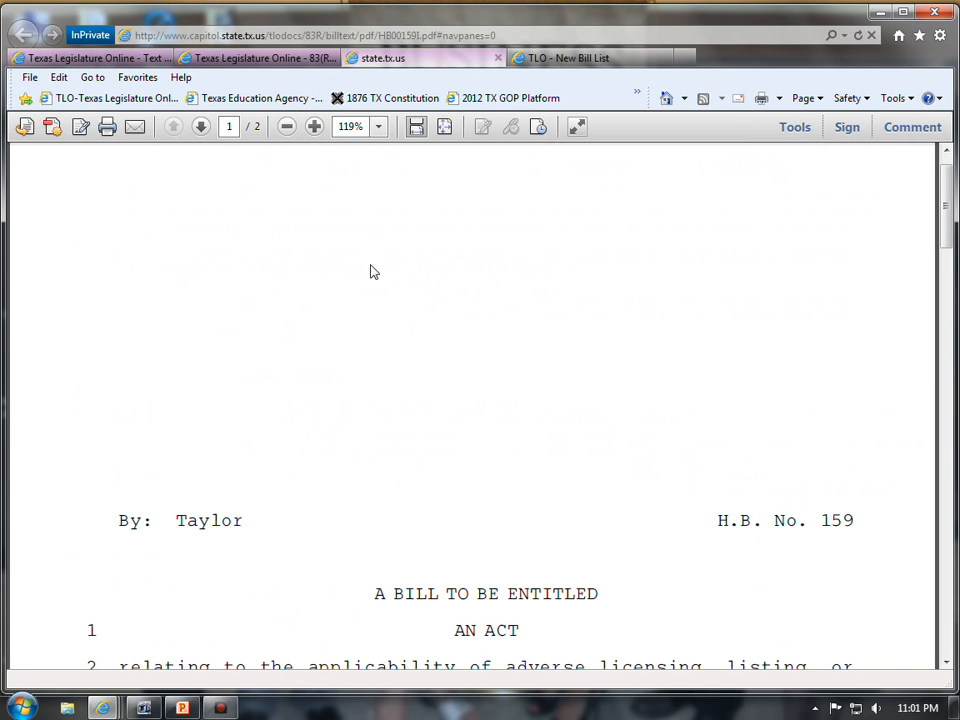
click(498, 60)
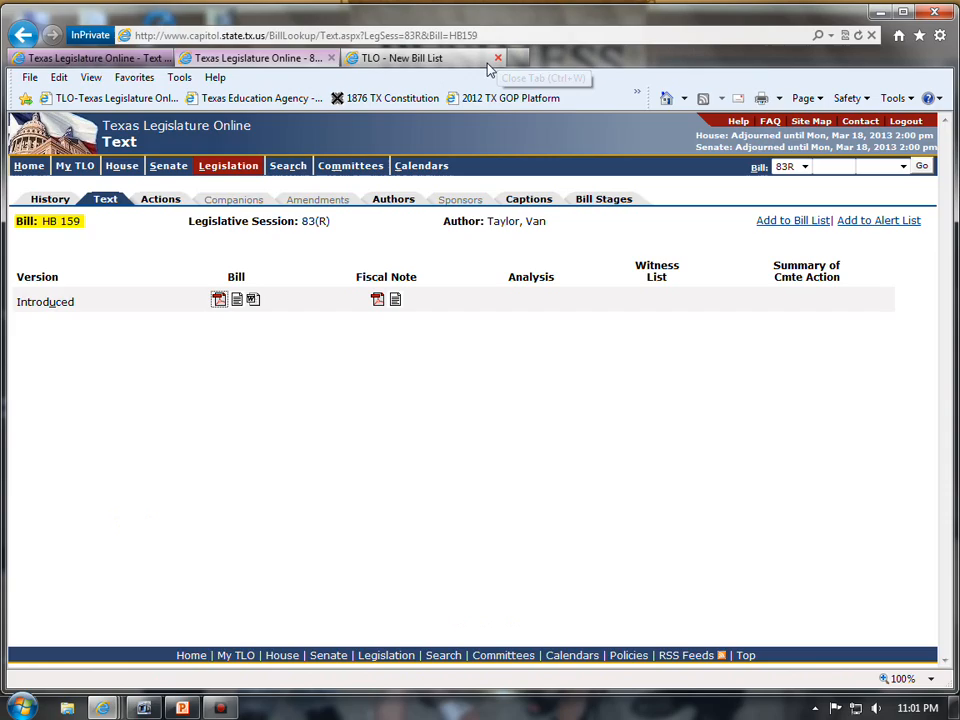
Step: Open HB 159's history page and copy the author's name
click(40, 201)
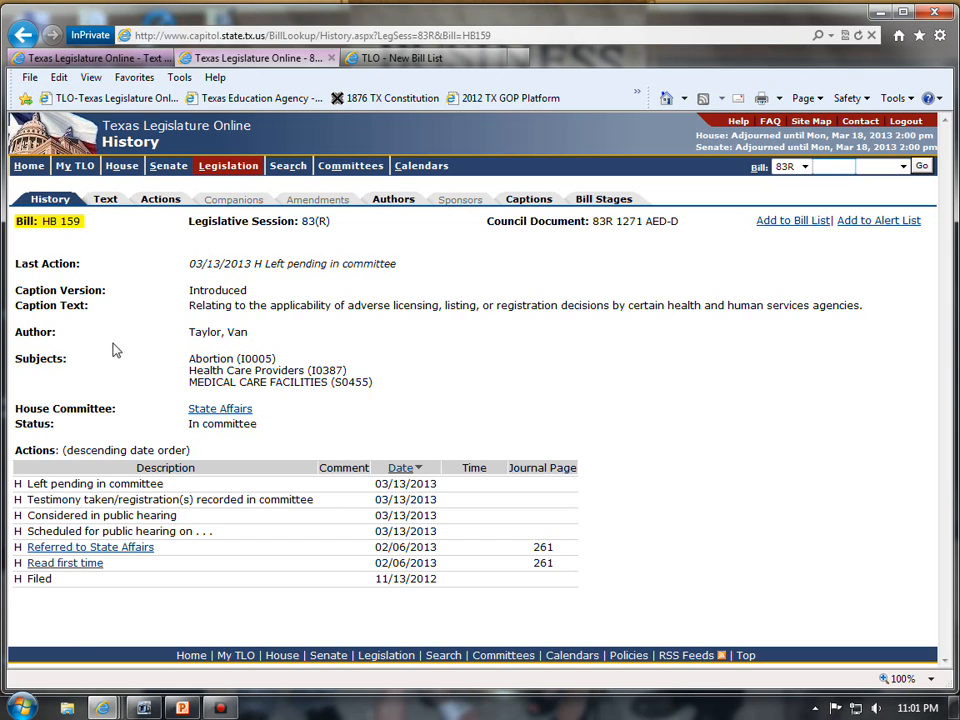
drag(270, 342, 184, 336)
key(ctrl+c)
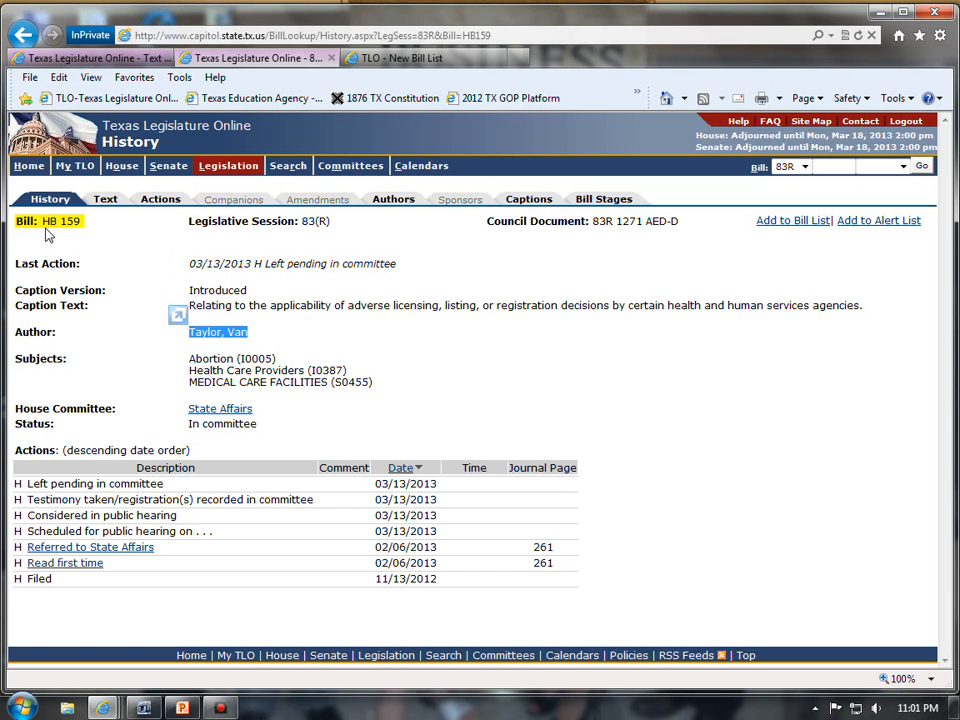
Step: Enter "hb 159" as the bill number in the empty row of the Abortion BAD bills list and move to its comment
click(420, 58)
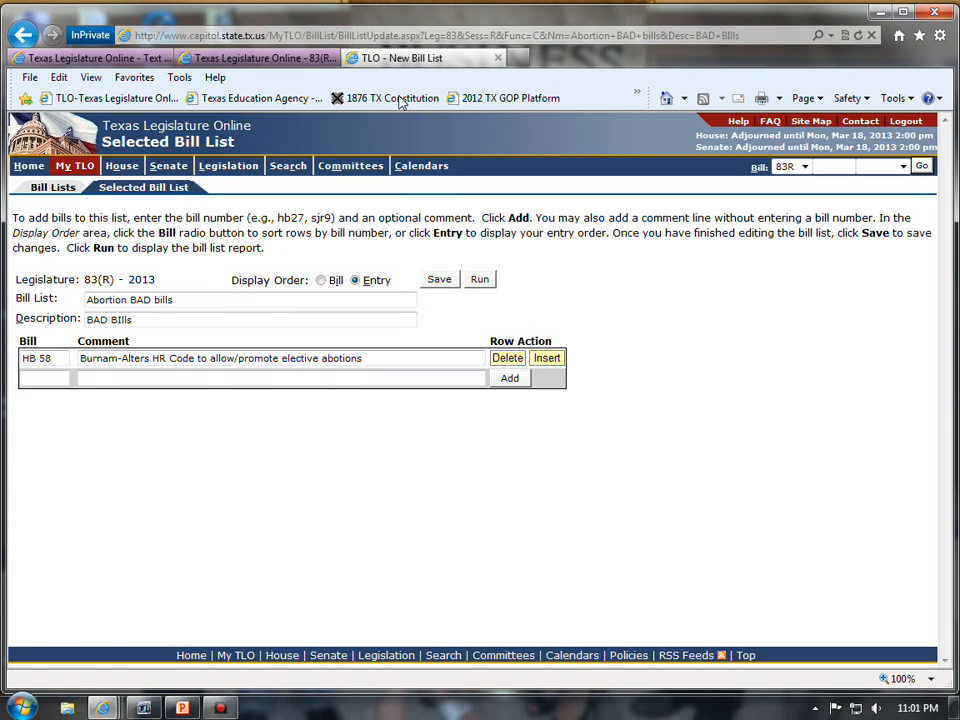
click(56, 377)
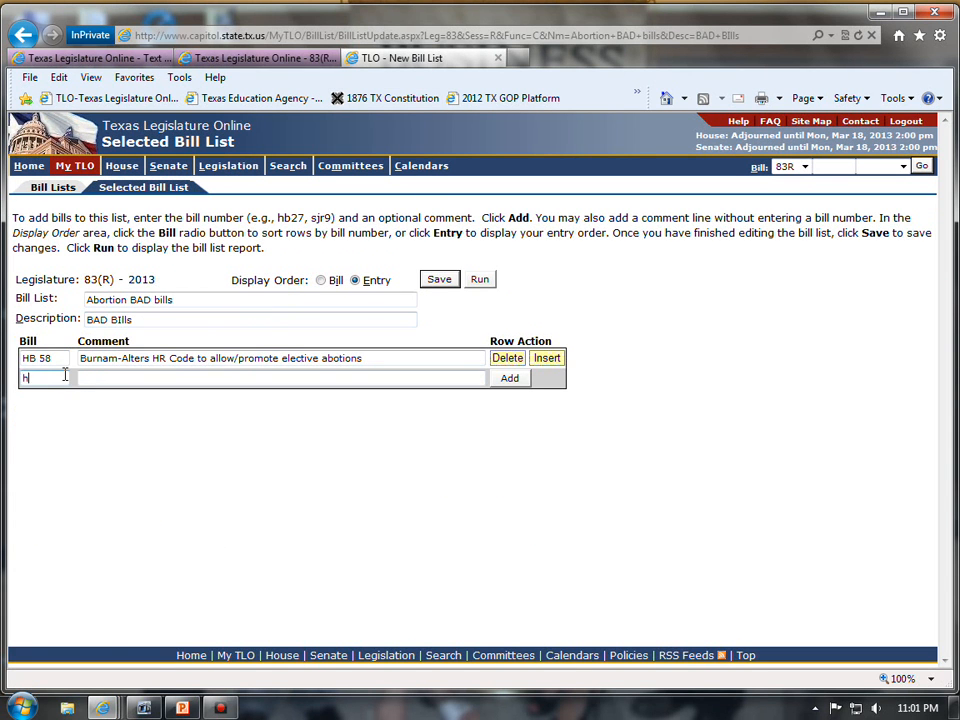
text(hb 159)
key(Tab)
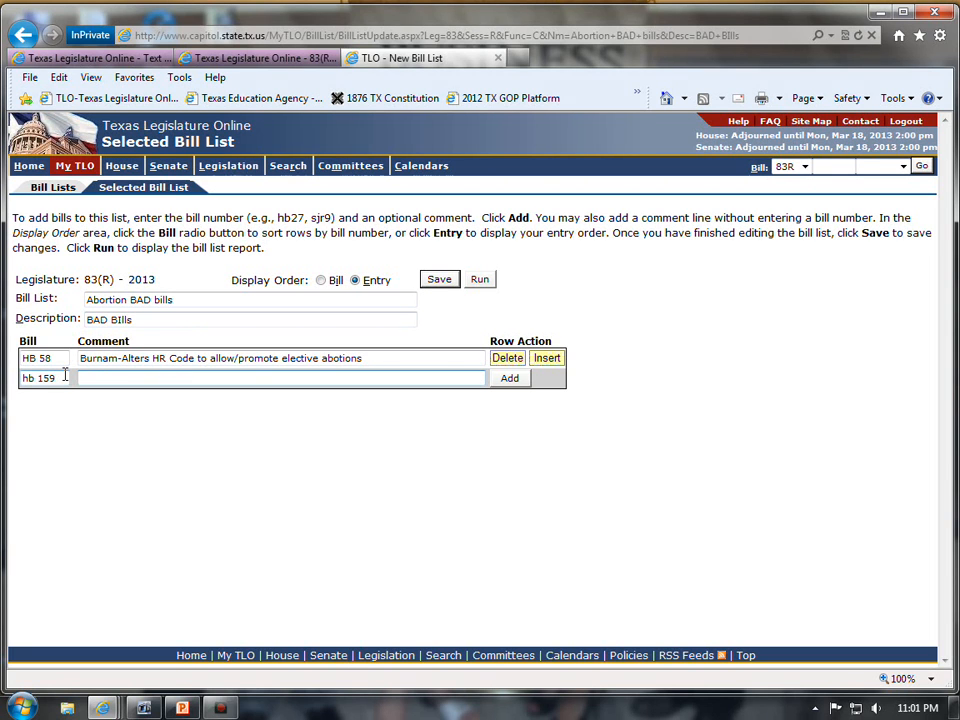
Step: Comment HB 159 with the copied author's name followed by "-Licensing of abirtion providers", add the row, and save the bill list
key(ctrl+v)
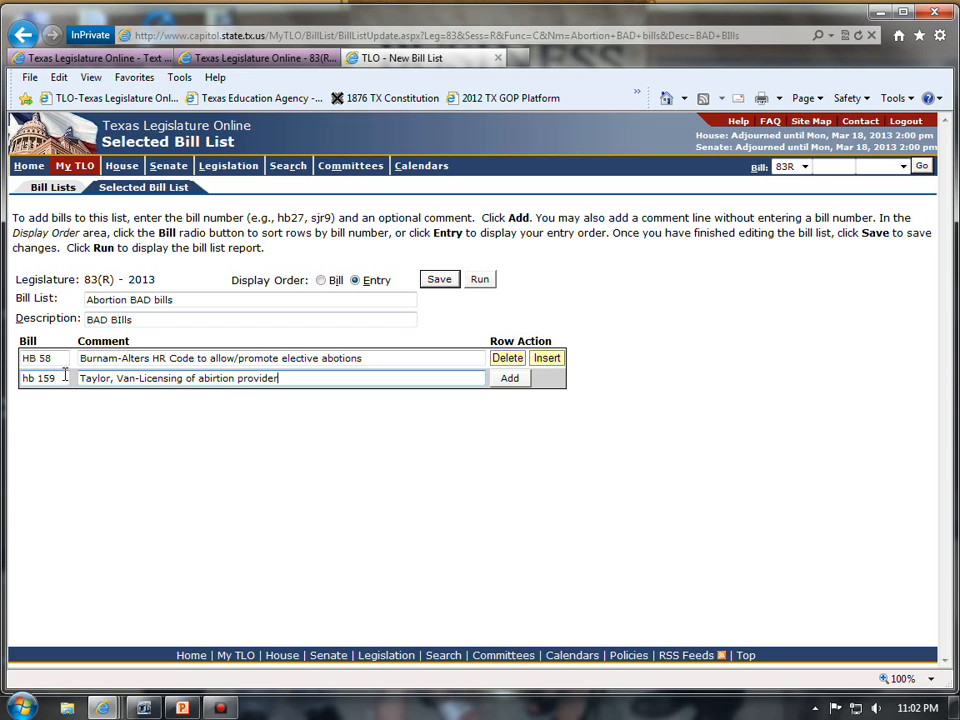
click(514, 379)
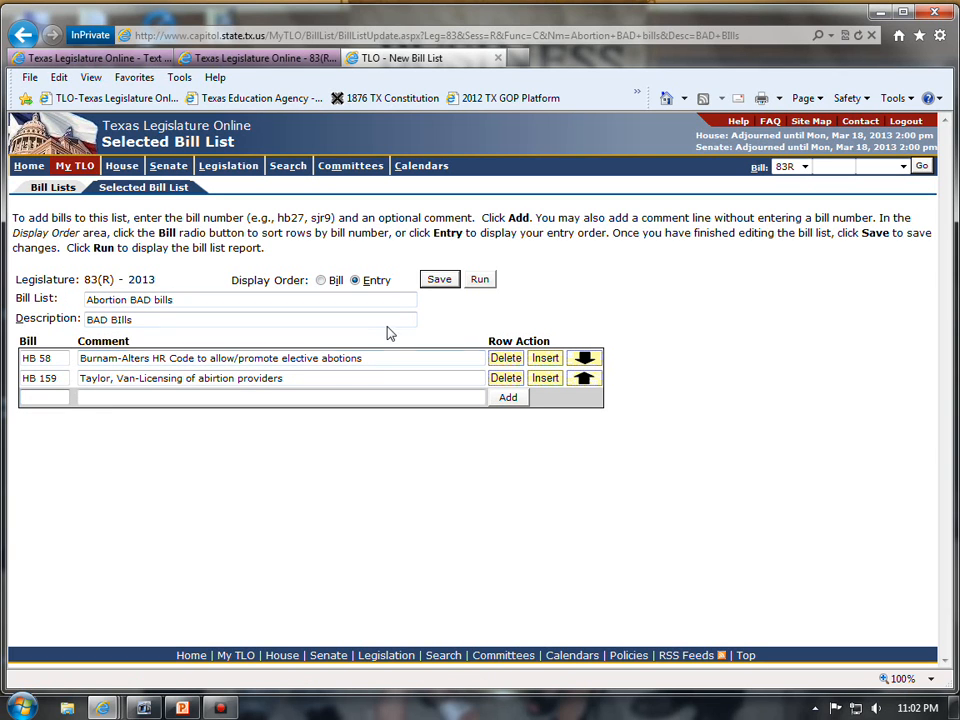
click(430, 281)
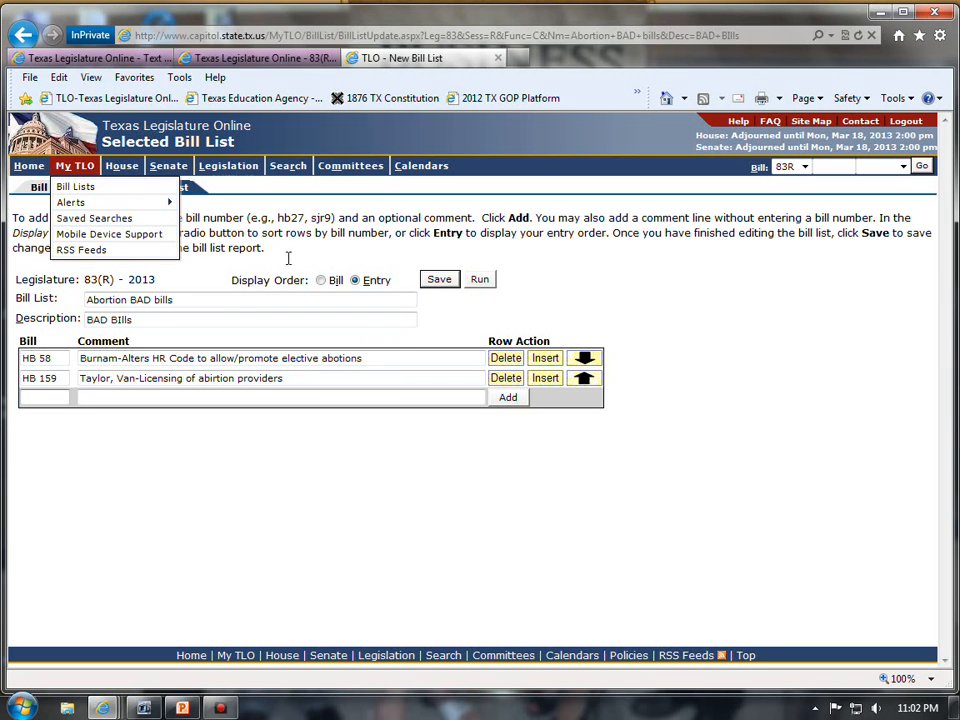
click(41, 190)
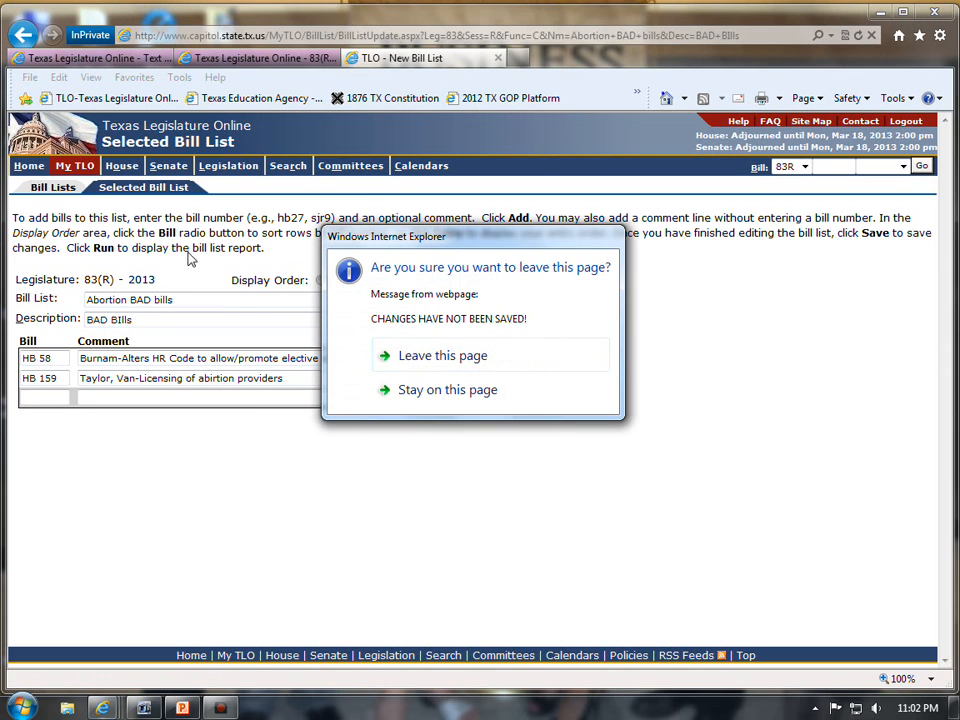
click(429, 391)
click(439, 280)
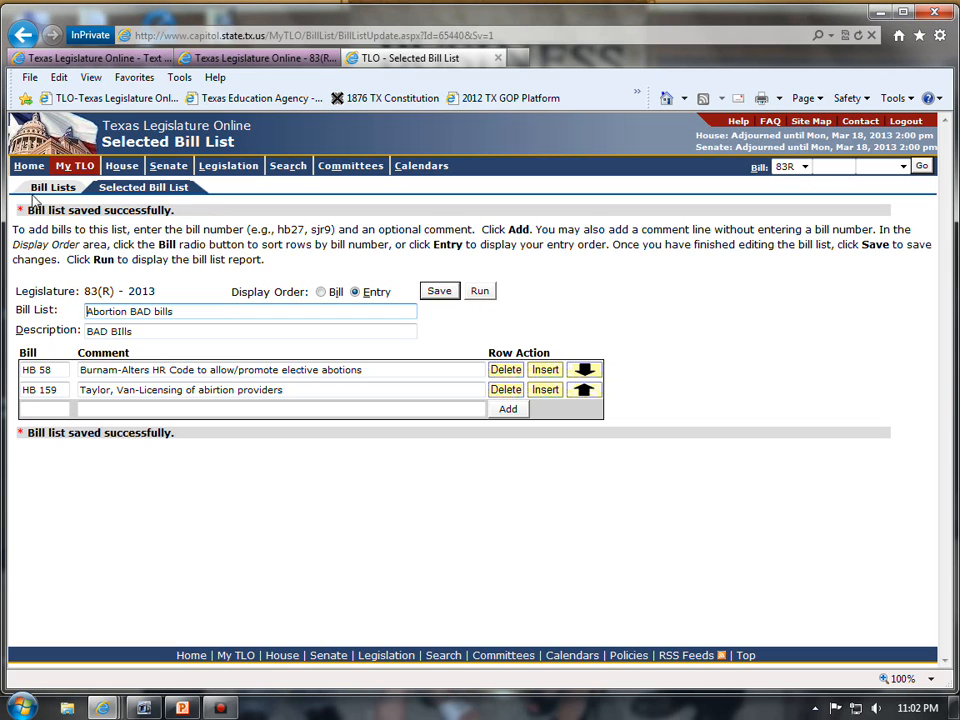
Step: Go back to the overview of bill lists and reopen the Abortion BAD bills list for editing
click(45, 187)
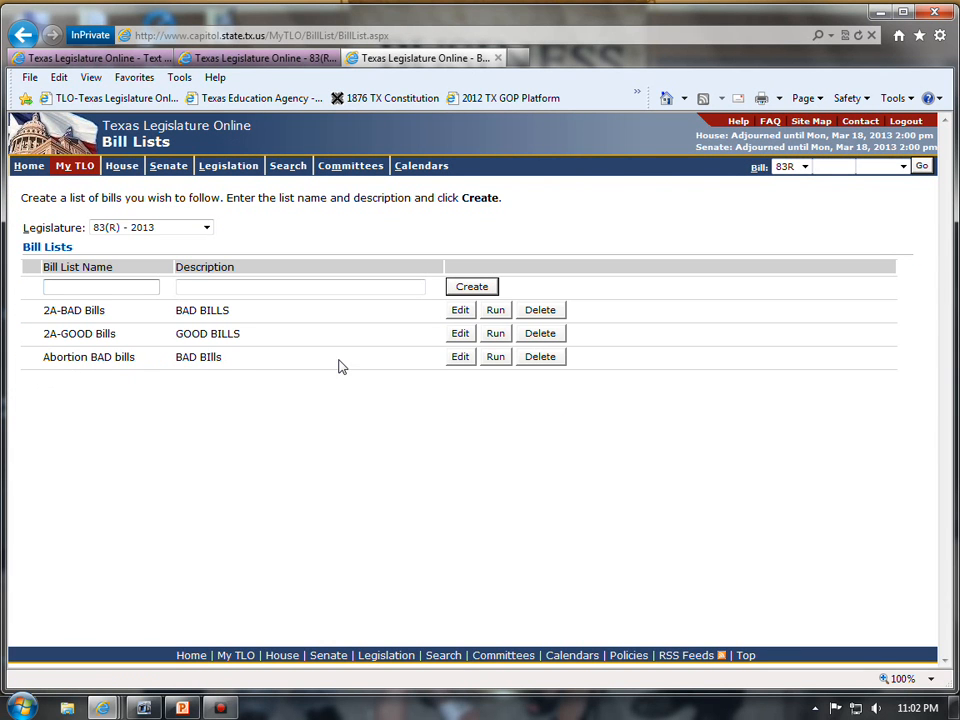
click(459, 360)
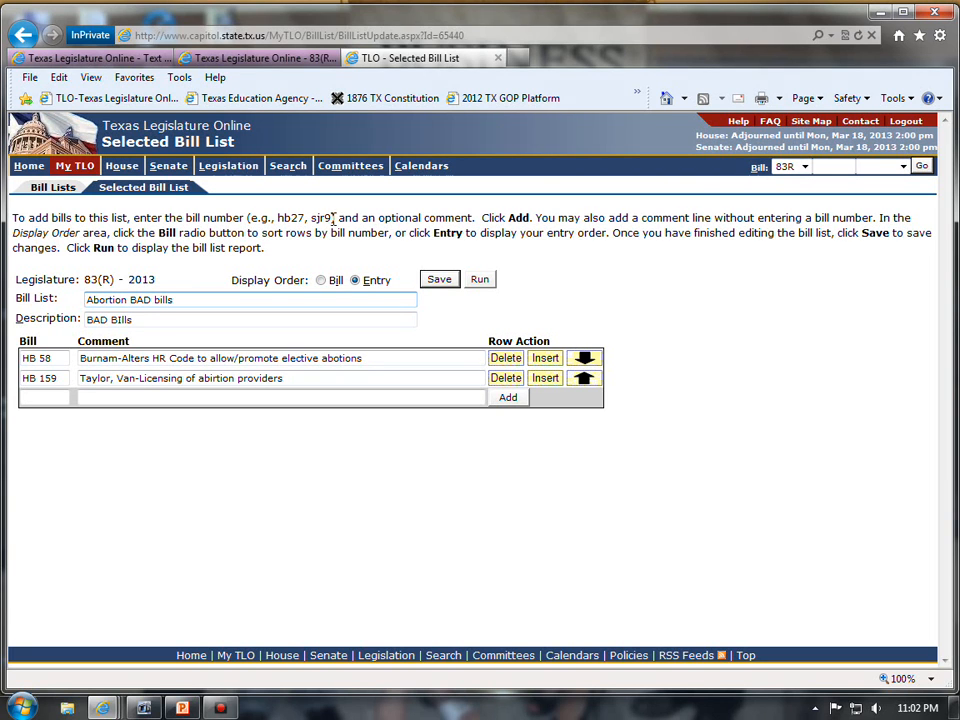
Step: Return to HB 159's history page and open the Bill Alerts list from there
mouse_move(72, 170)
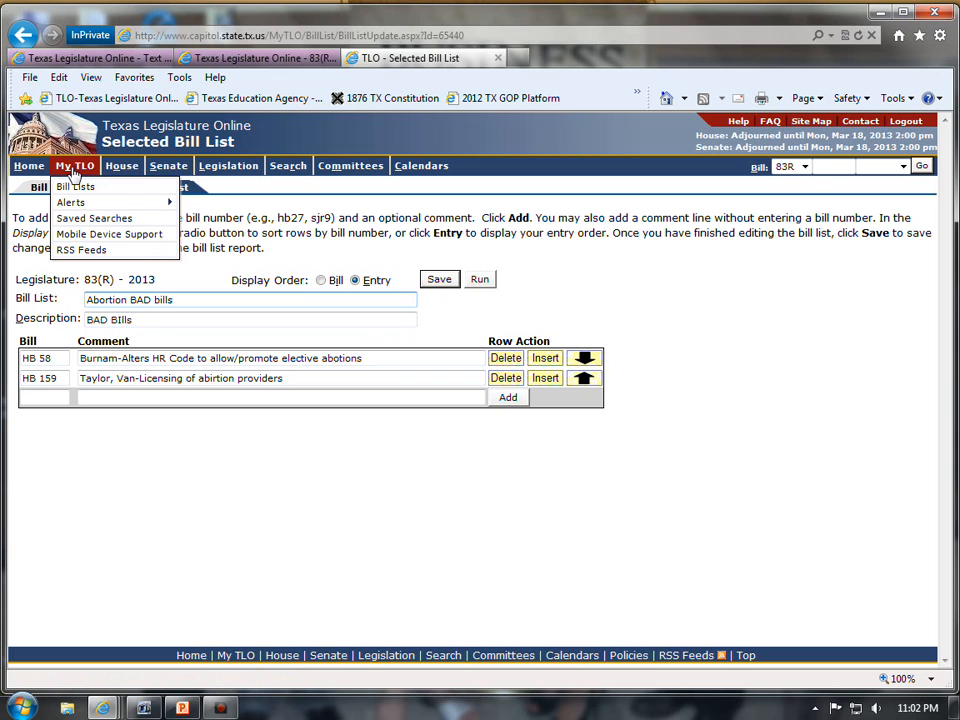
mouse_move(74, 205)
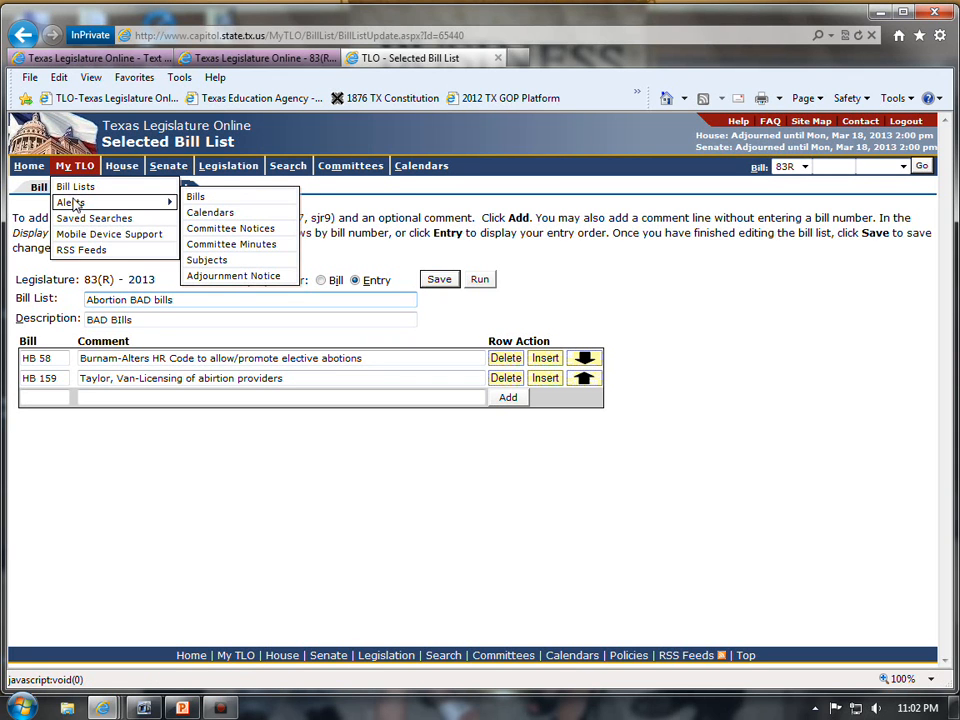
click(285, 60)
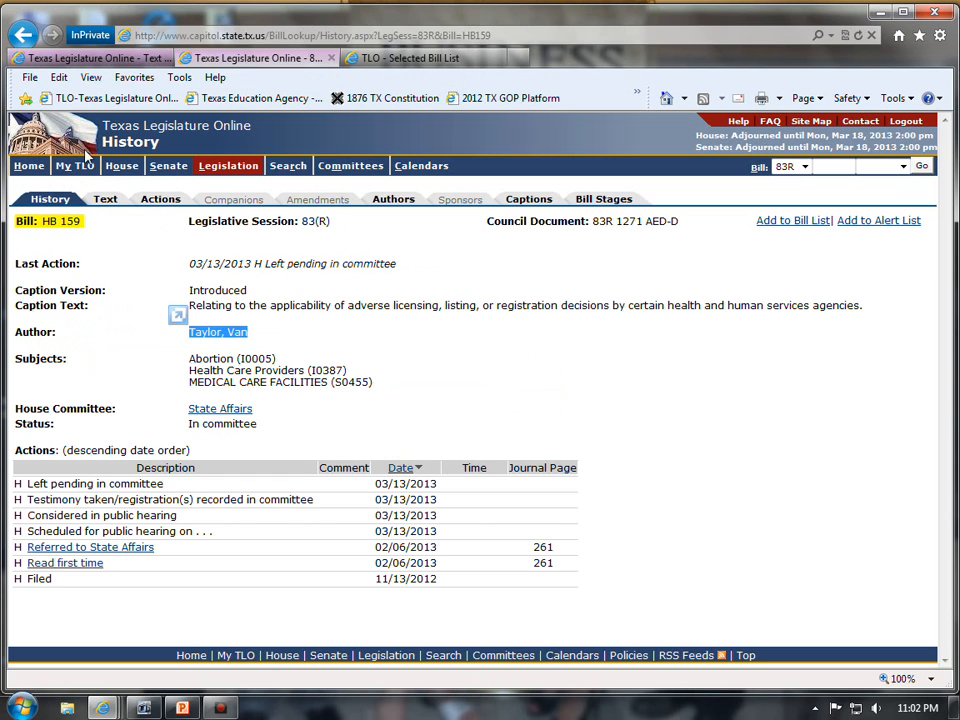
mouse_move(78, 164)
mouse_move(102, 205)
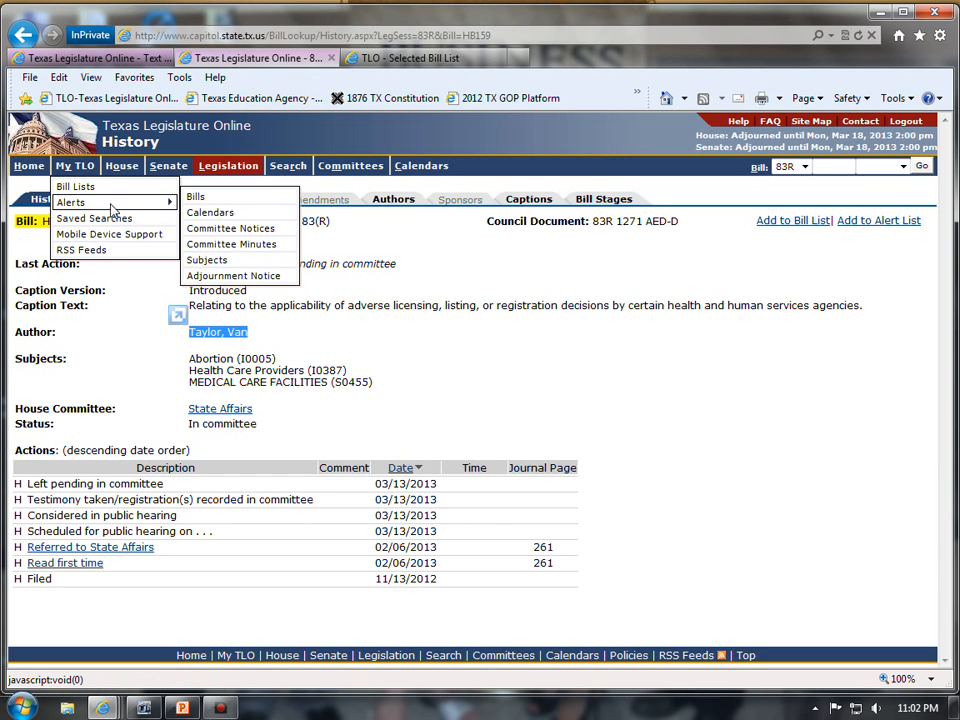
click(201, 198)
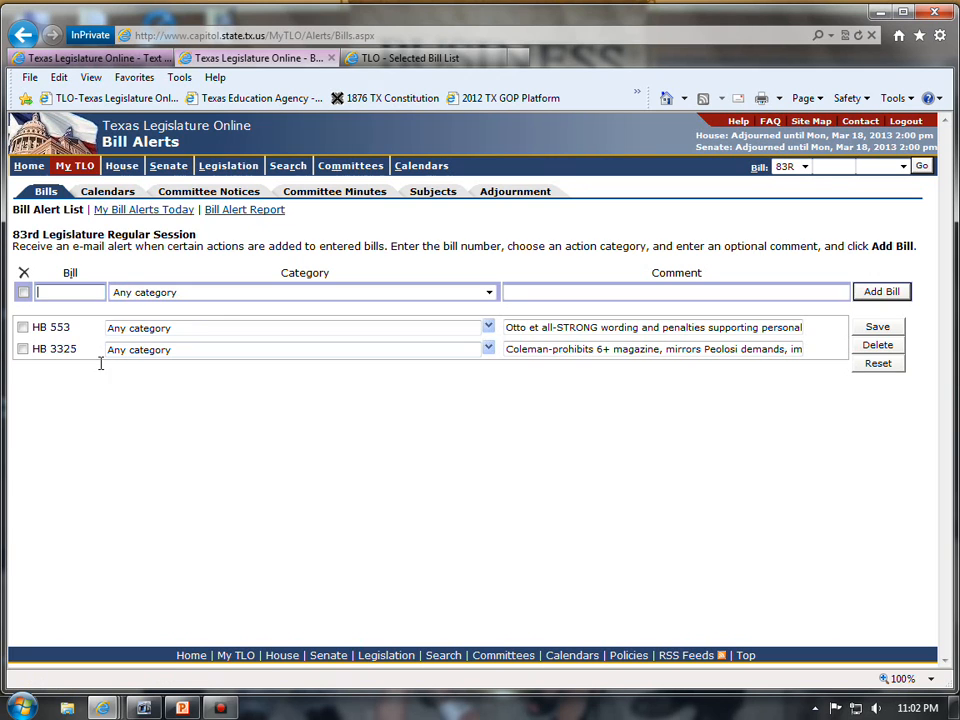
Step: Copy HB 58's full comment from the Abortion BAD bills list
click(407, 58)
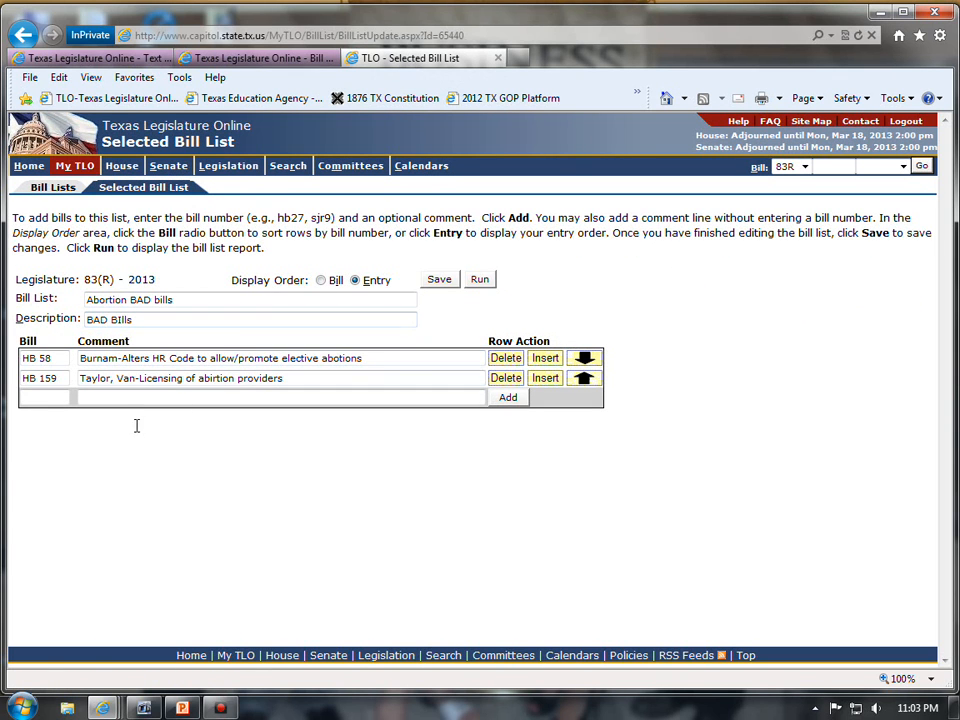
drag(364, 358, 78, 357)
key(ctrl+c)
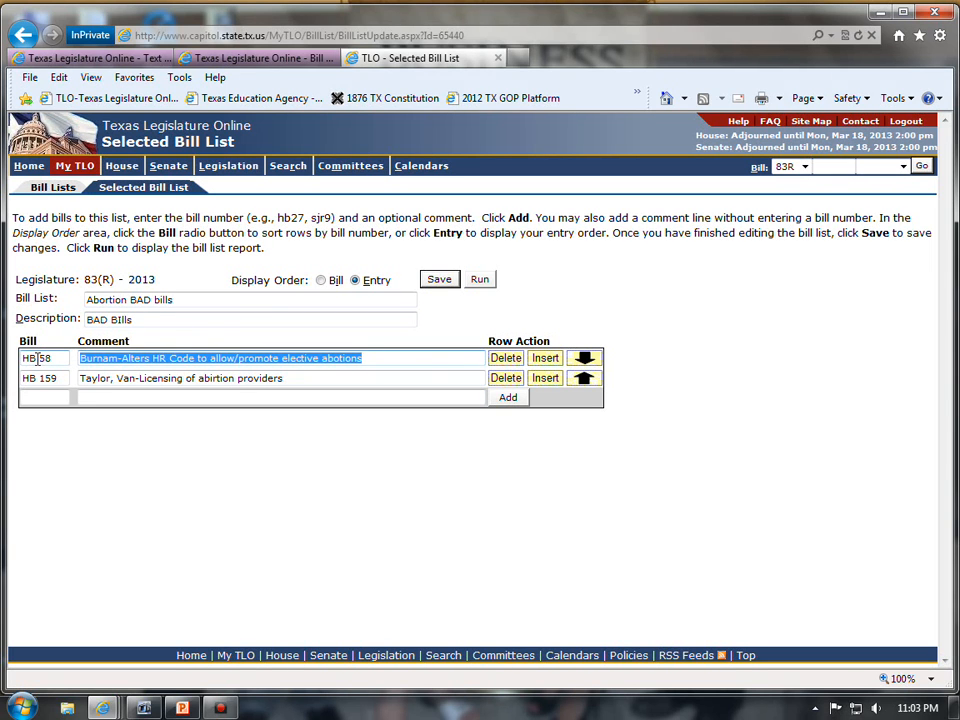
Step: Add a bill alert for "hb 58" with Any category and the copied comment
click(262, 58)
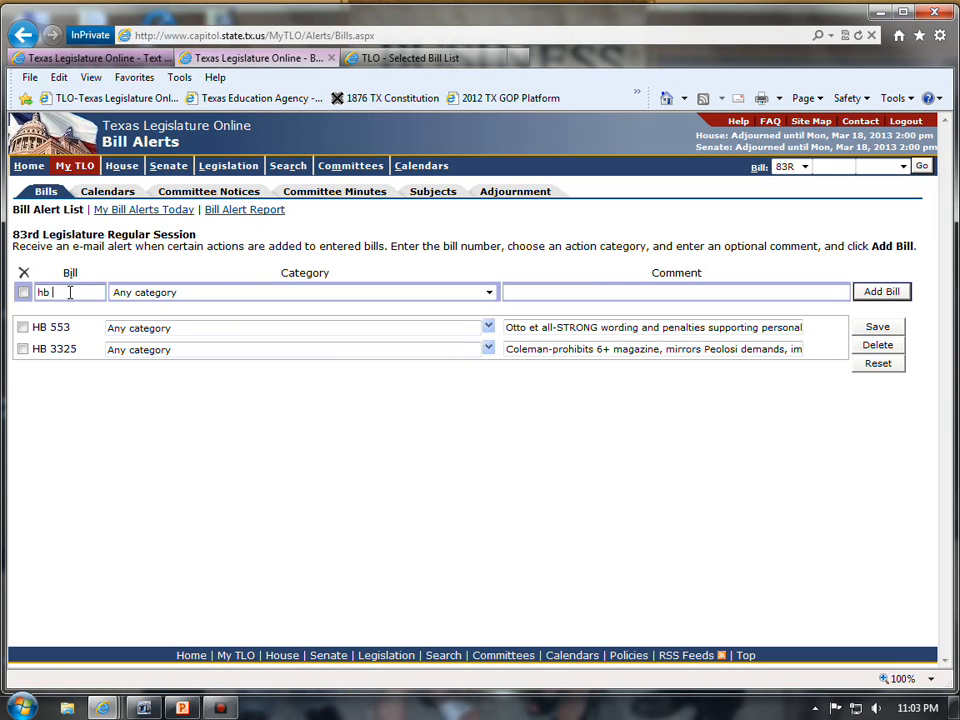
key(Tab)
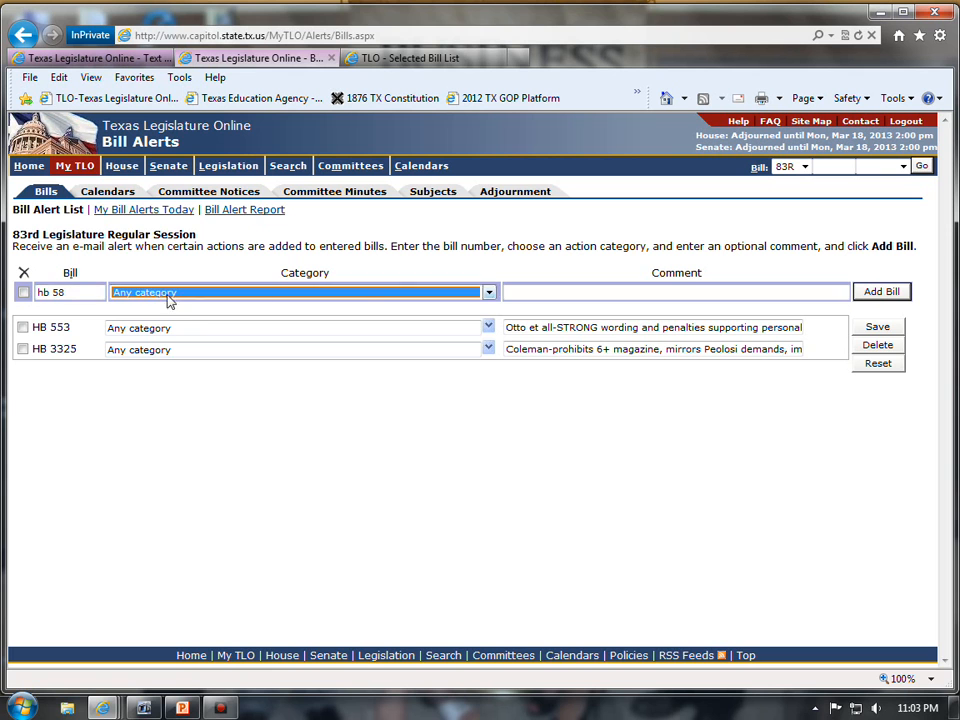
click(489, 292)
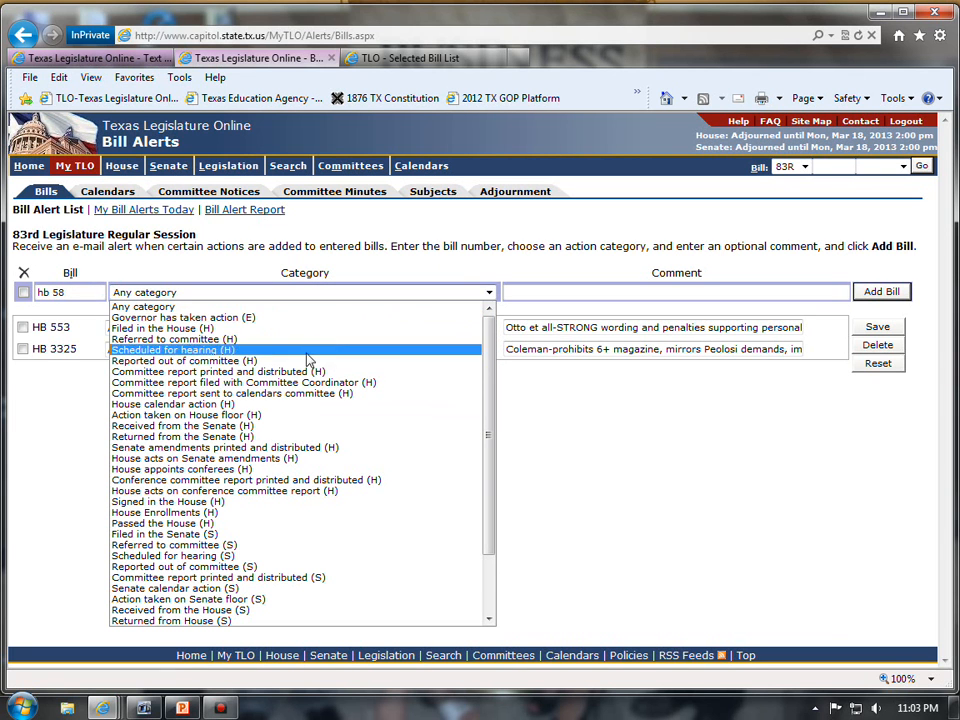
click(491, 292)
click(424, 293)
click(420, 291)
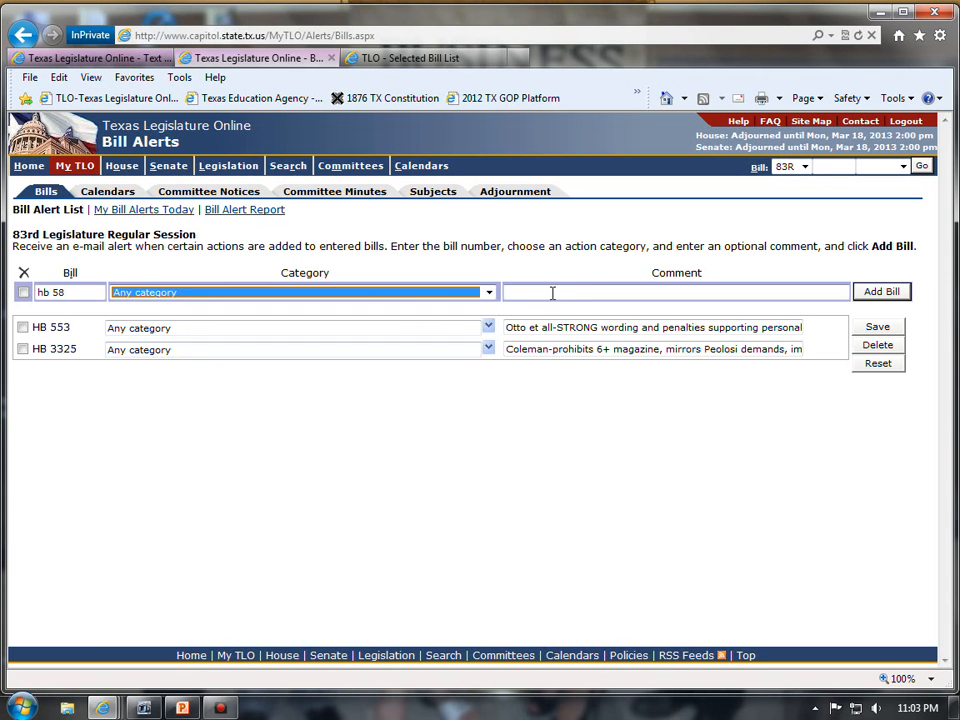
click(551, 292)
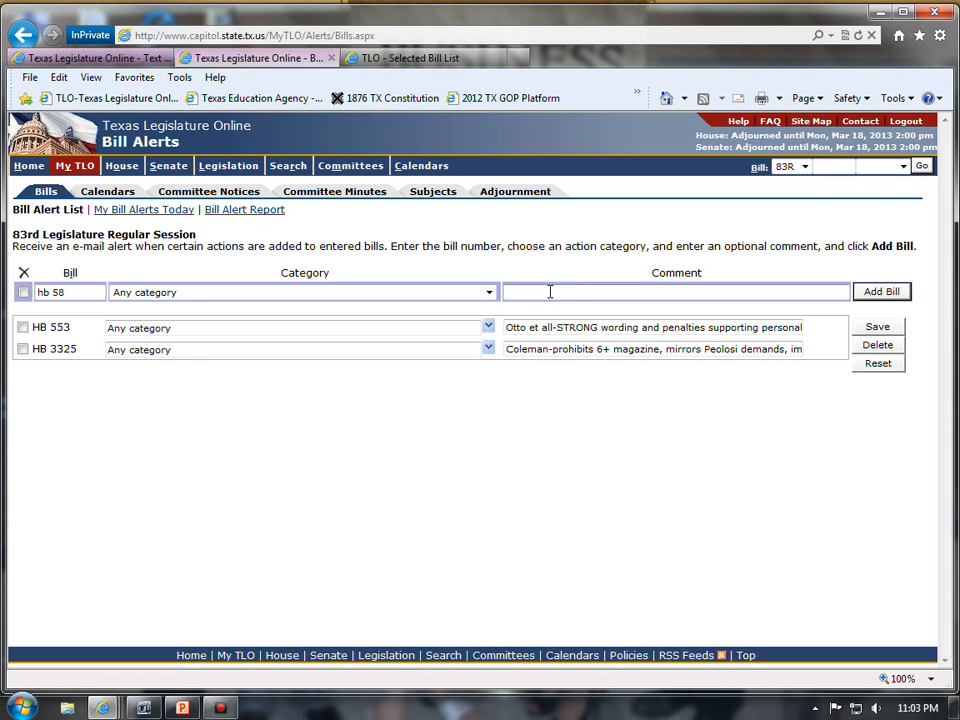
key(ctrl+v)
click(880, 291)
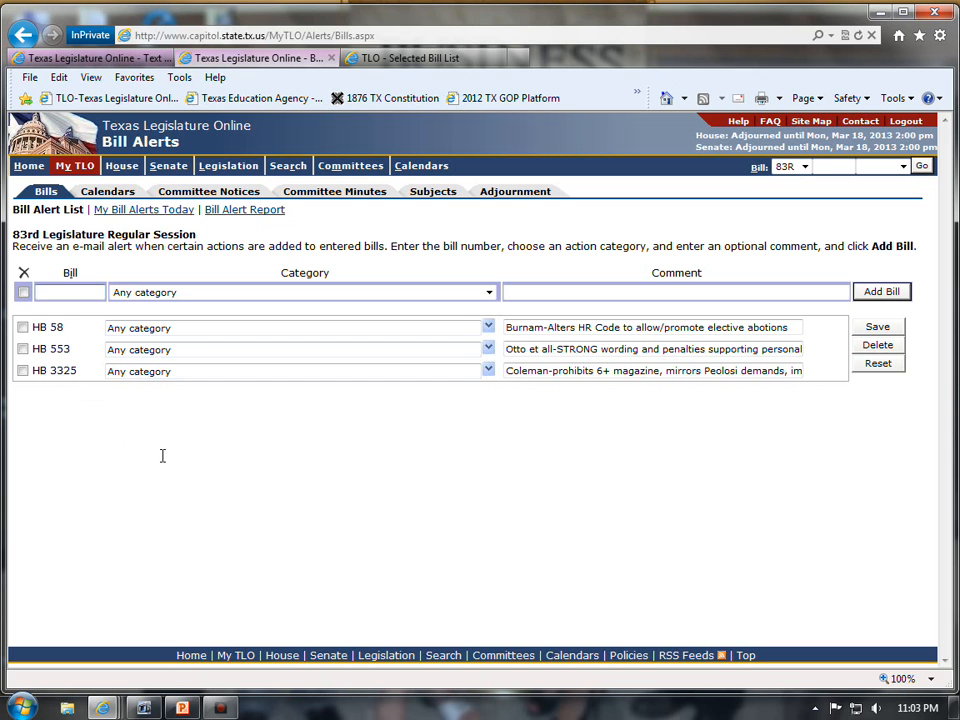
Step: Copy HB 159's full comment from the Abortion BAD bills list
click(426, 60)
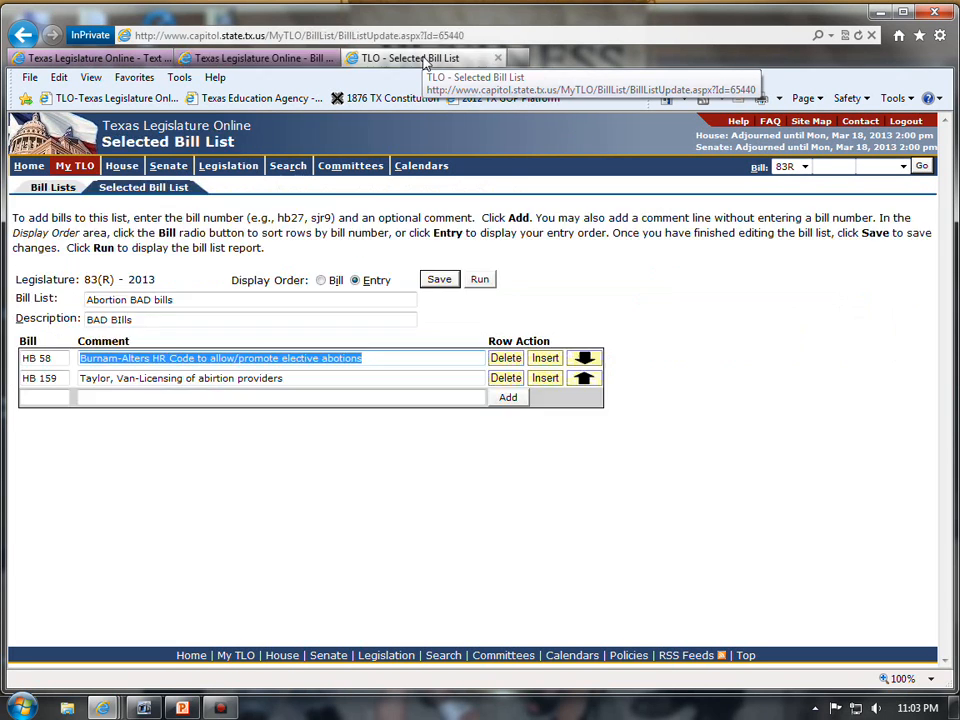
click(292, 380)
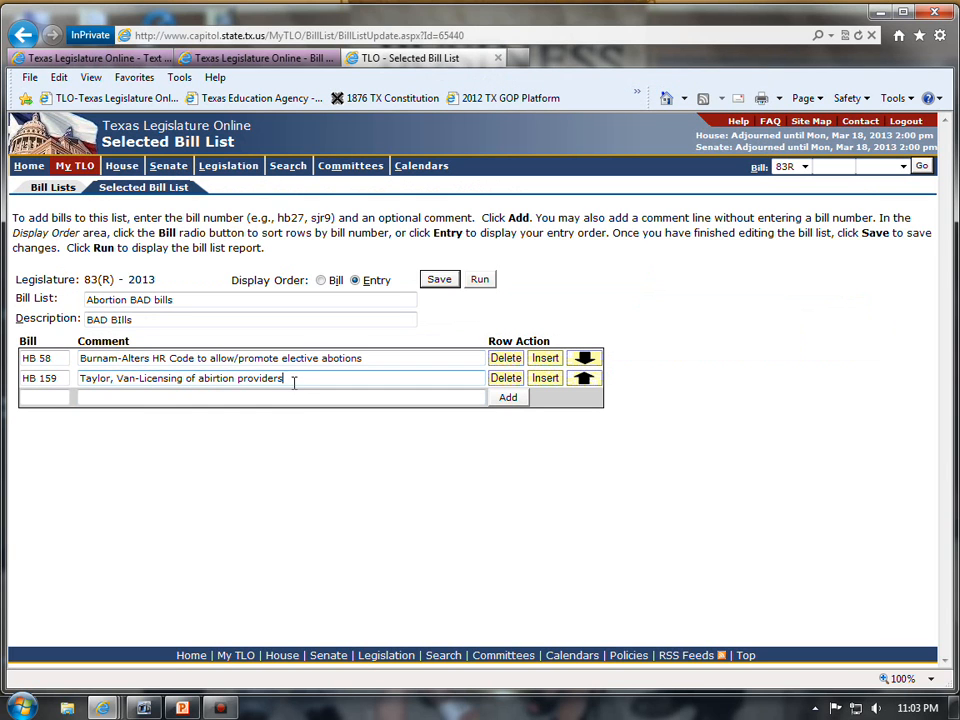
drag(301, 380, 85, 367)
key(ctrl+c)
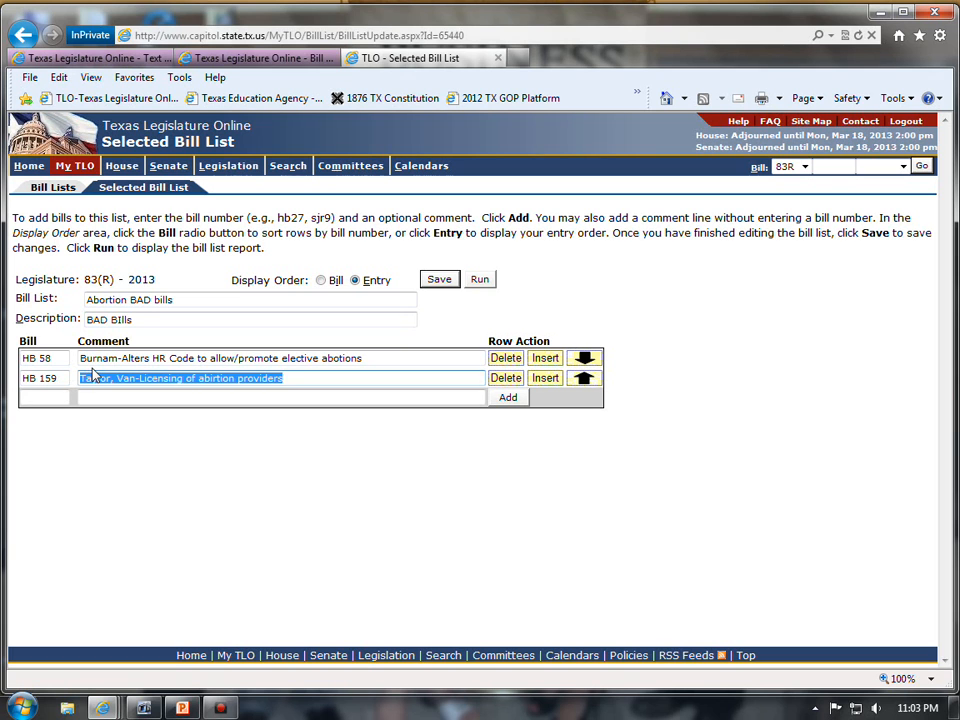
click(38, 378)
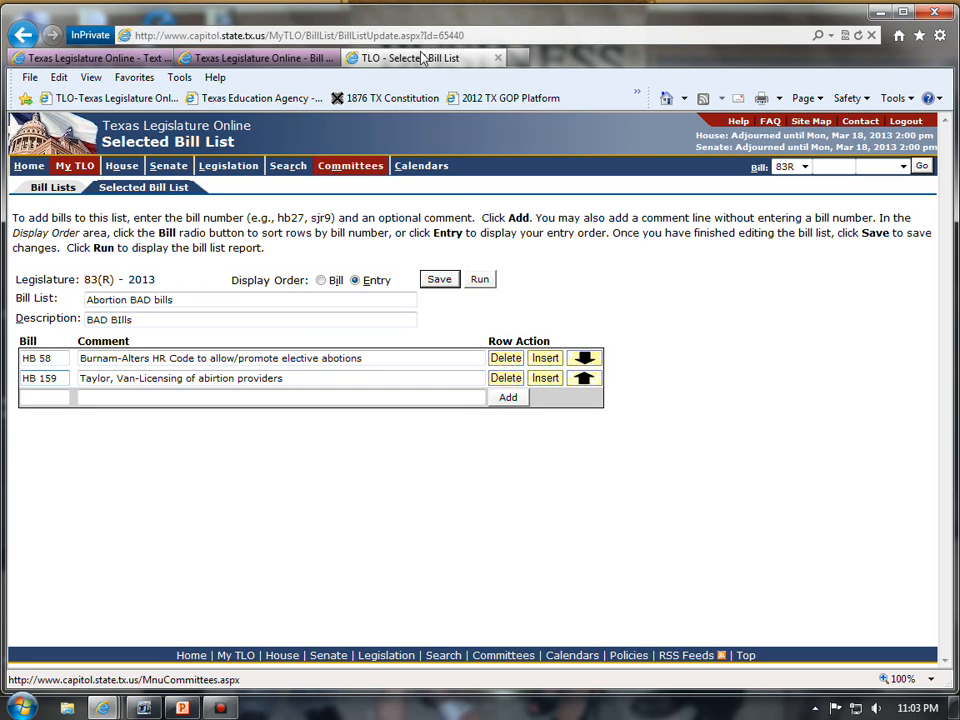
Step: Add a bill alert for "hb159" with Any category and the copied comment, and save the alert list
click(287, 60)
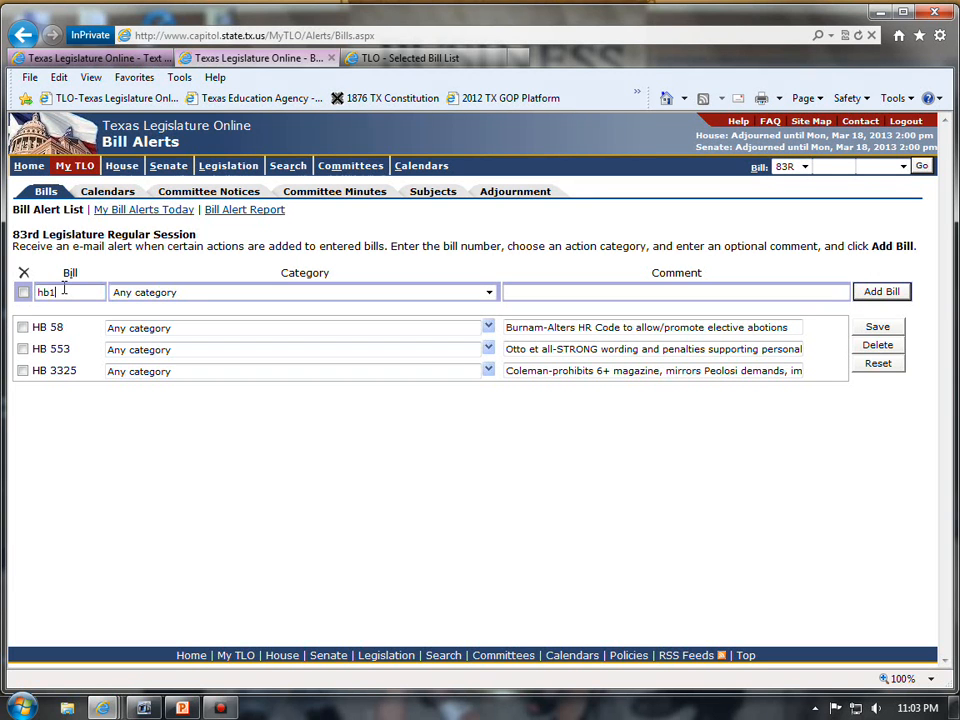
key(Tab)
key(Tab)
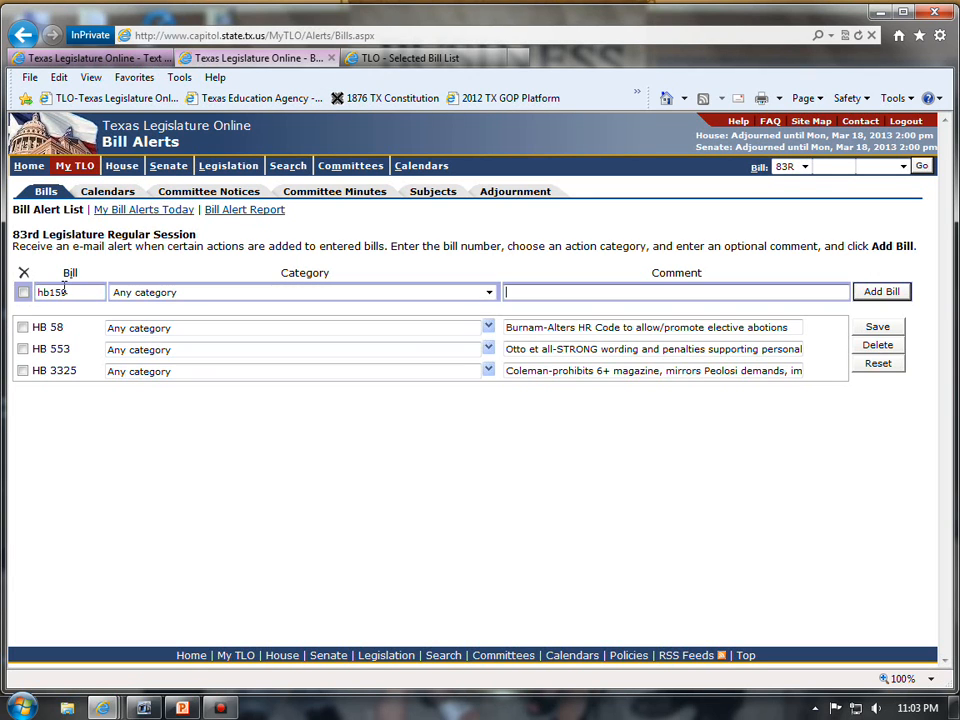
key(ctrl+v)
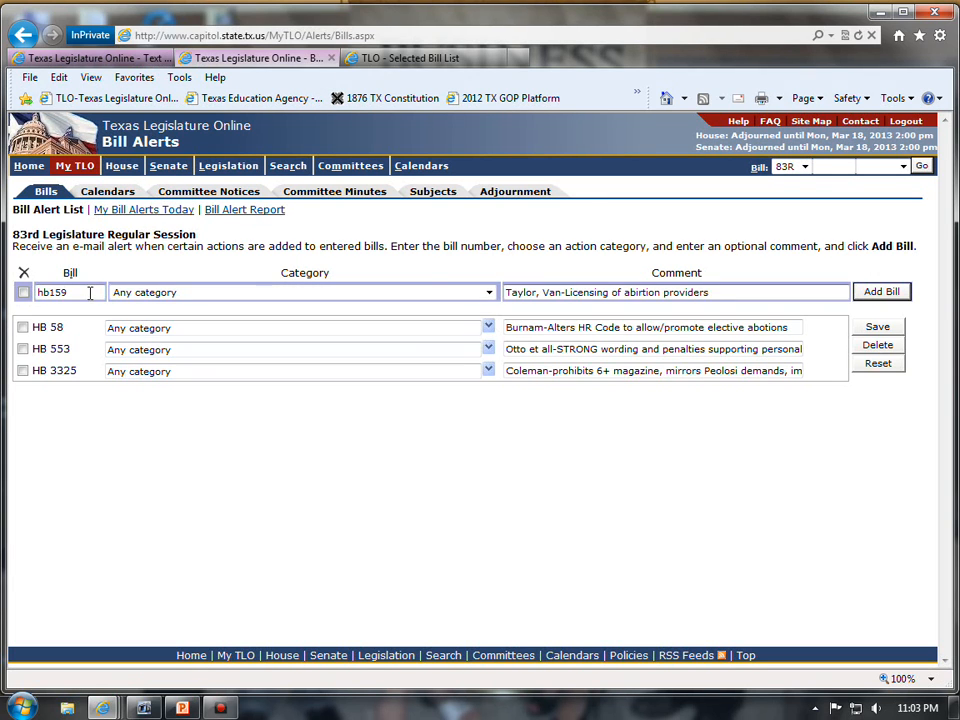
click(881, 291)
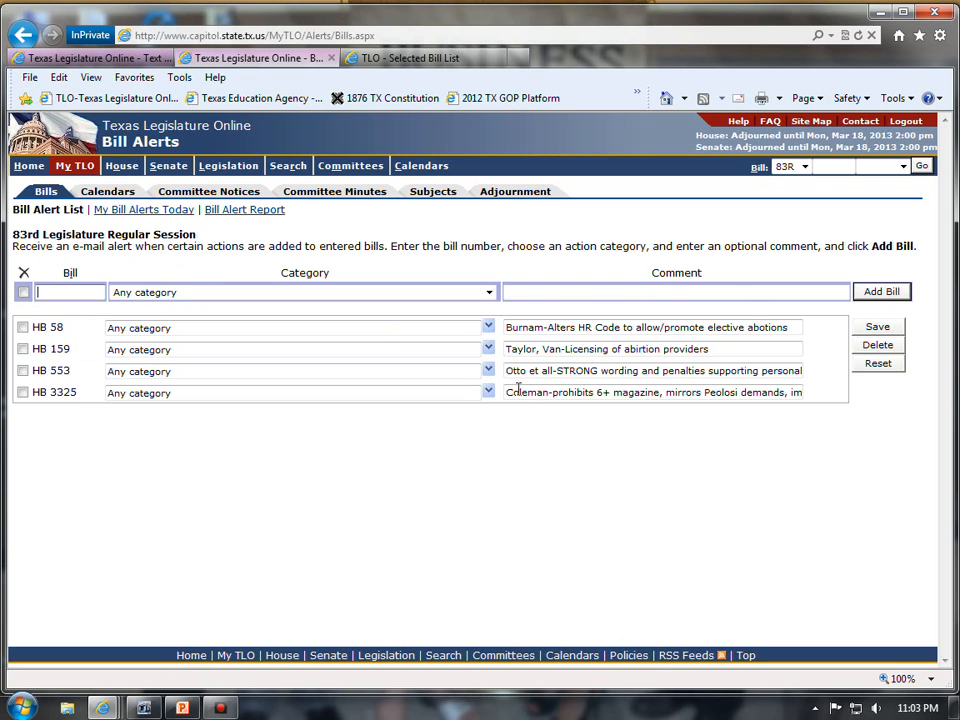
click(878, 326)
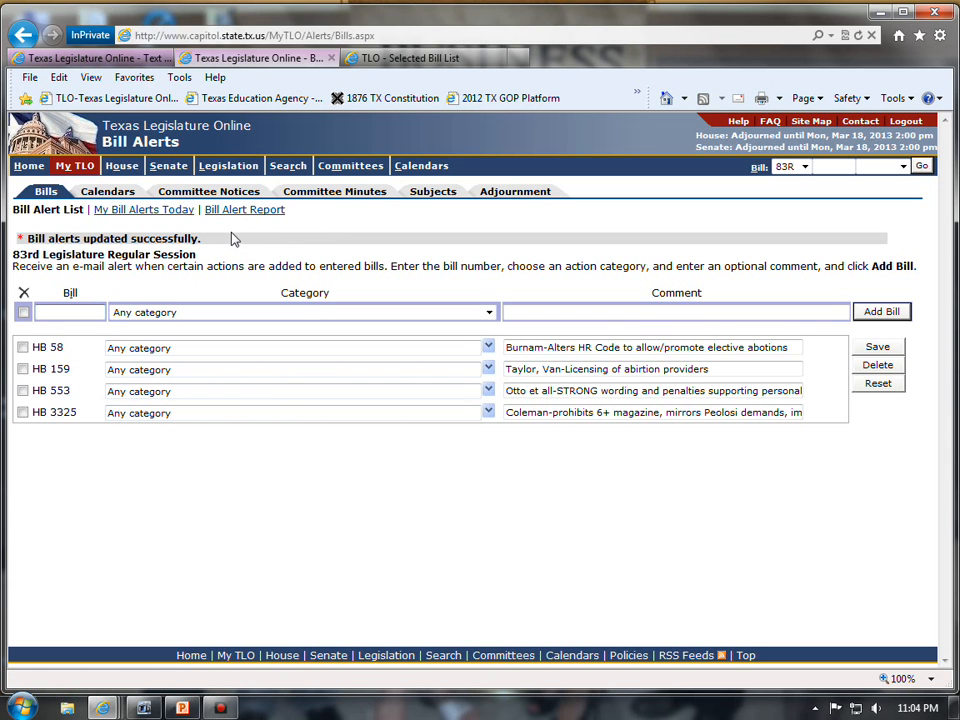
Step: Export the Bill Alerts Report to PDF and skim the opened billreport.pdf
click(244, 210)
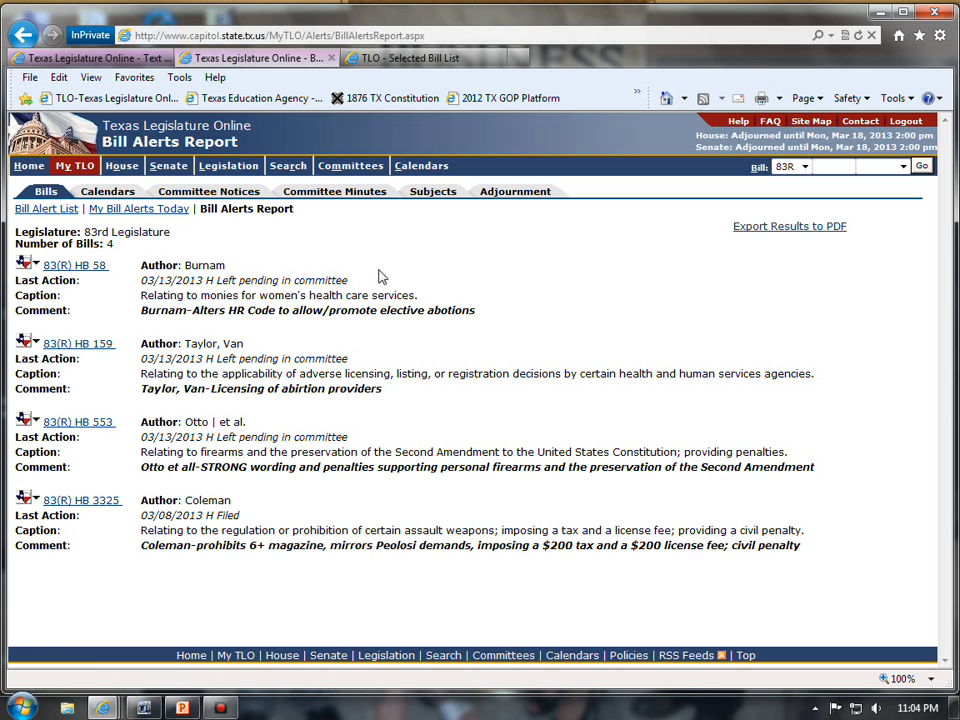
click(780, 229)
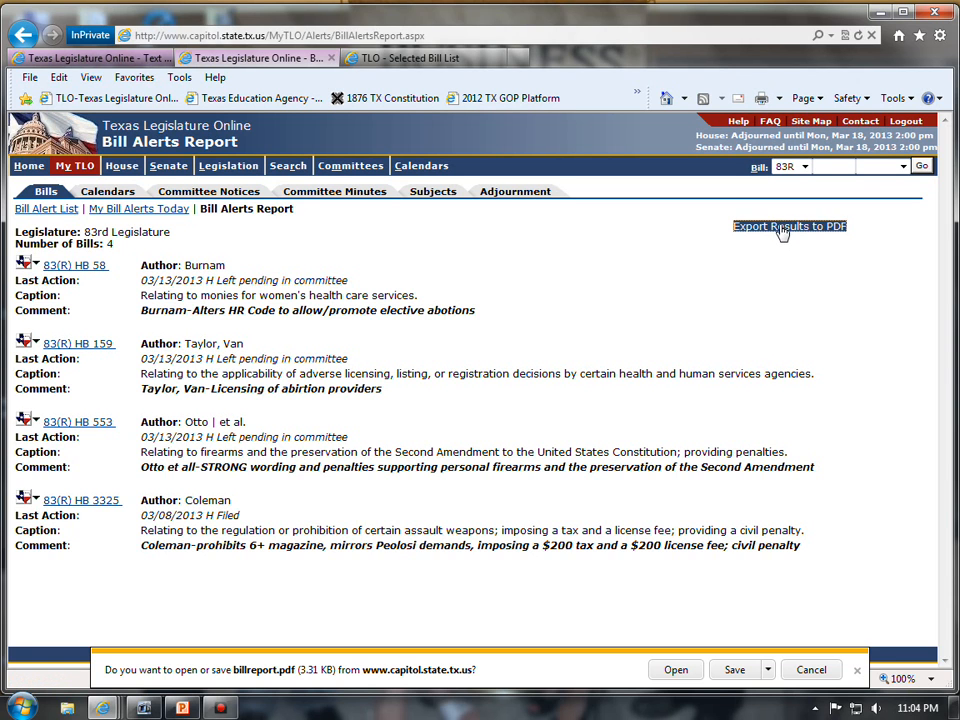
click(671, 670)
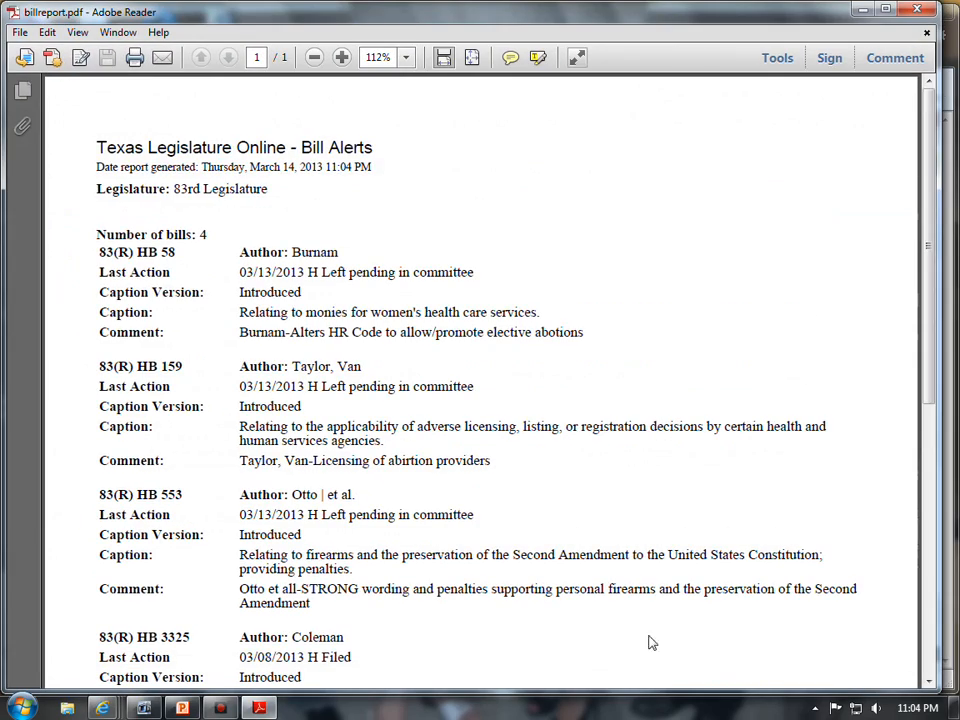
scroll(603, 288, down, 4)
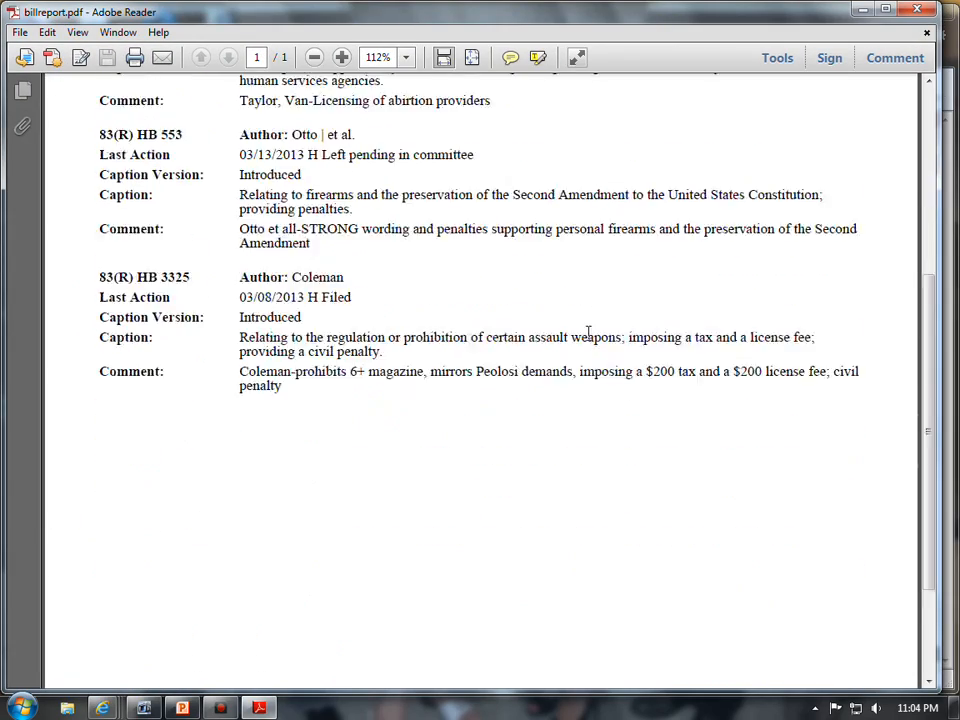
scroll(590, 330, up, 4)
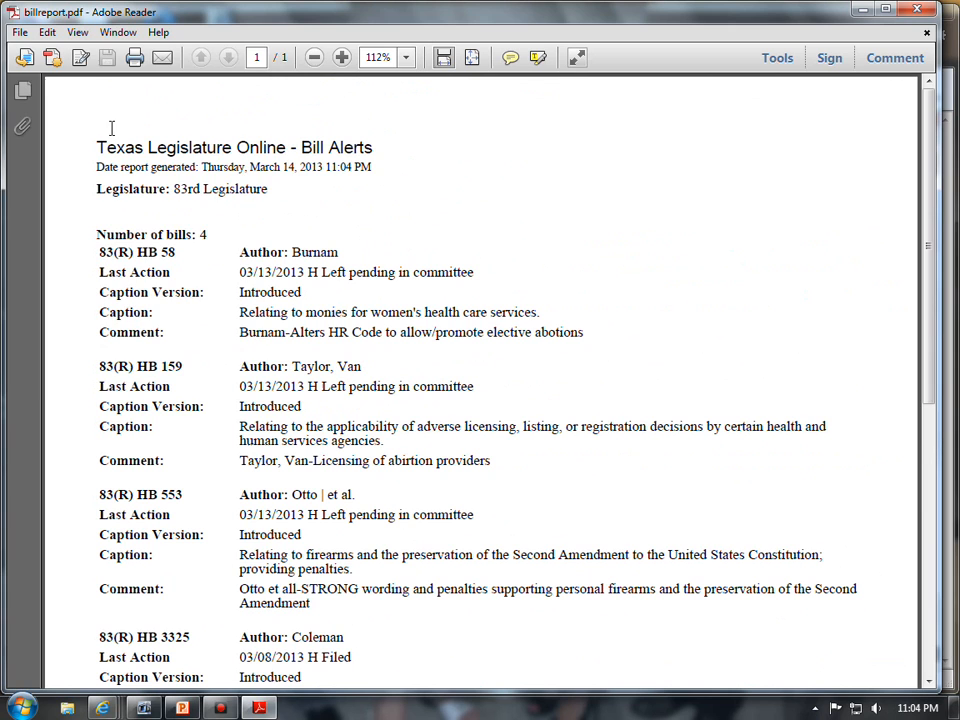
Step: Check the save-as format options for the bill report PDF without saving, and close the report
click(20, 32)
mouse_move(30, 117)
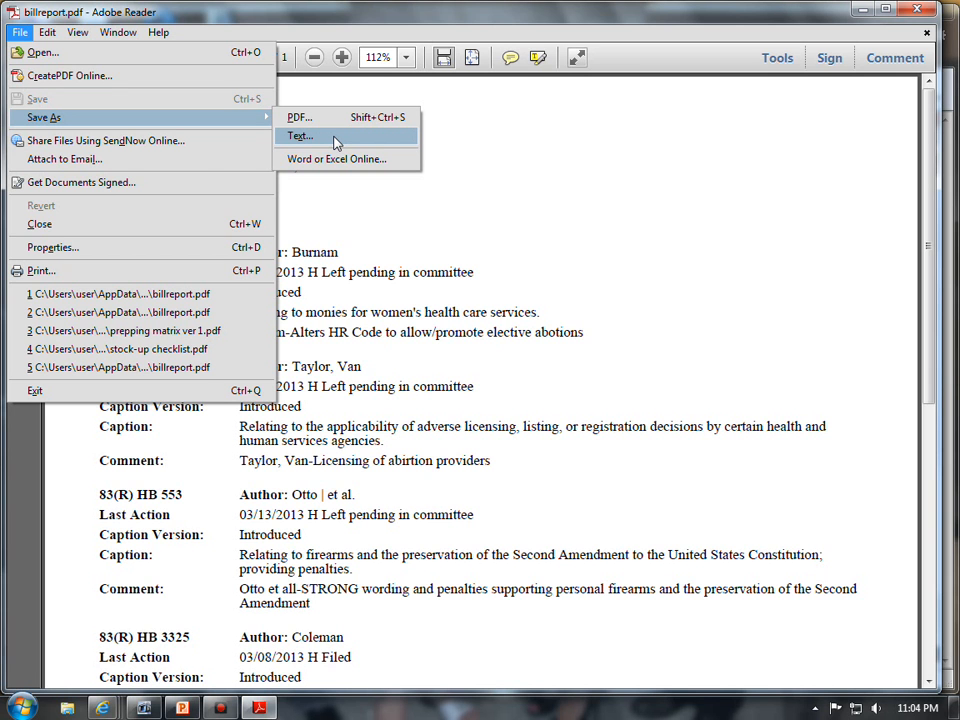
click(486, 135)
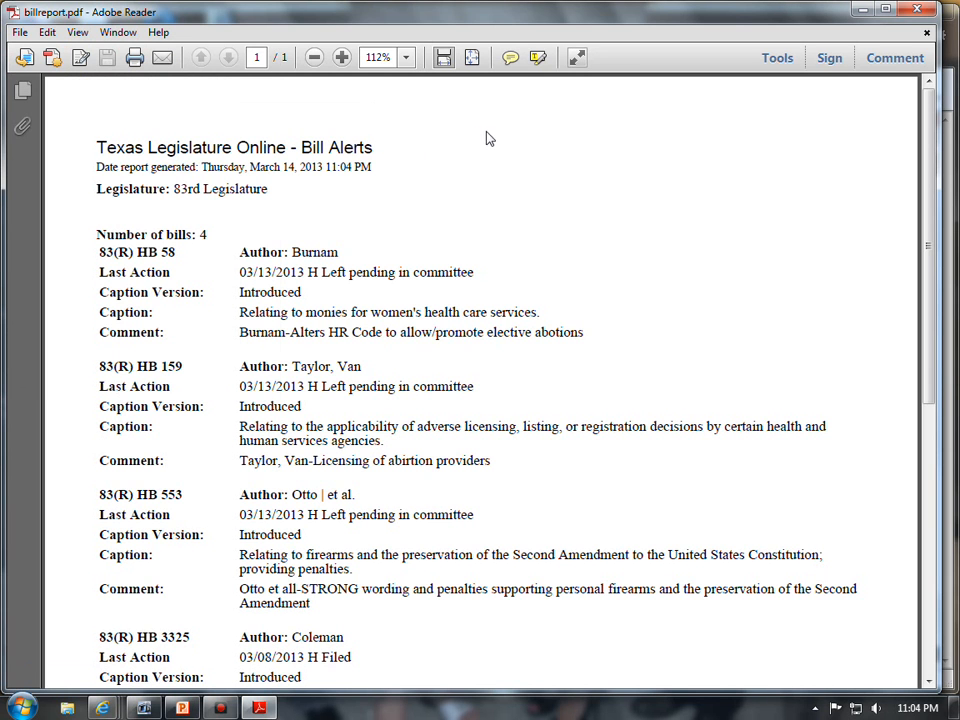
click(919, 9)
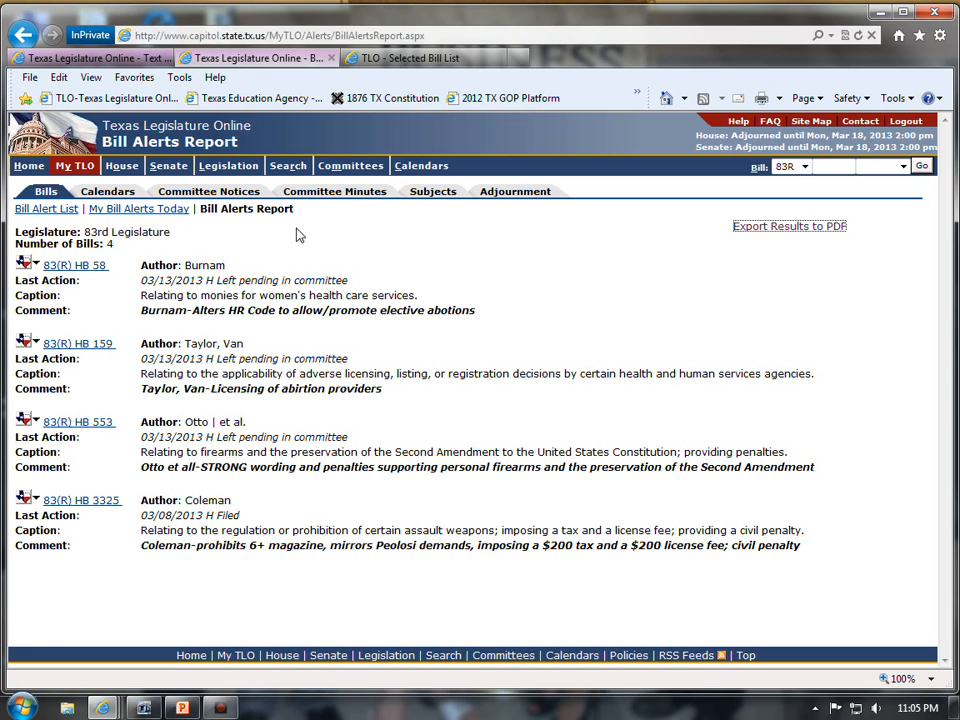
Step: Check My Bill Alerts Today, return to the Bill Alert List, and open the Calendars alerts page
click(122, 213)
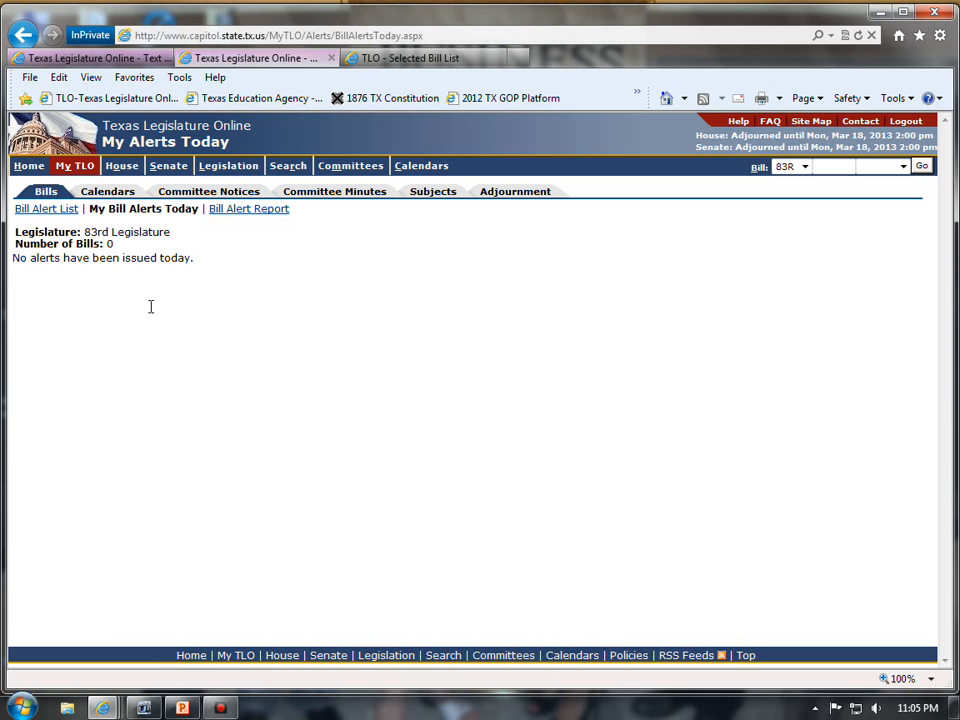
click(38, 209)
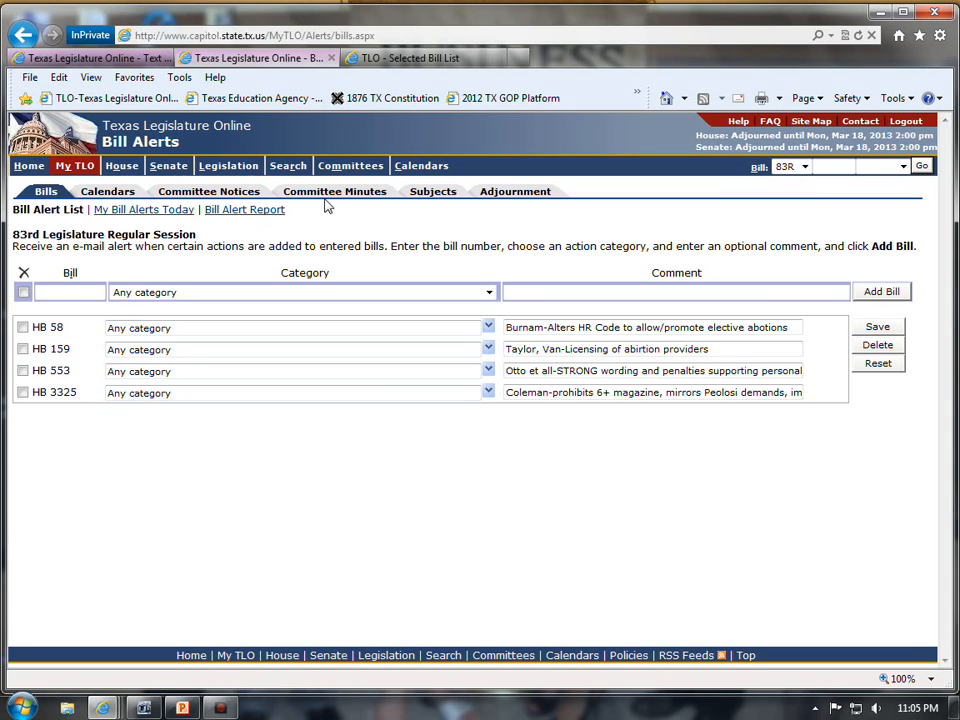
click(103, 195)
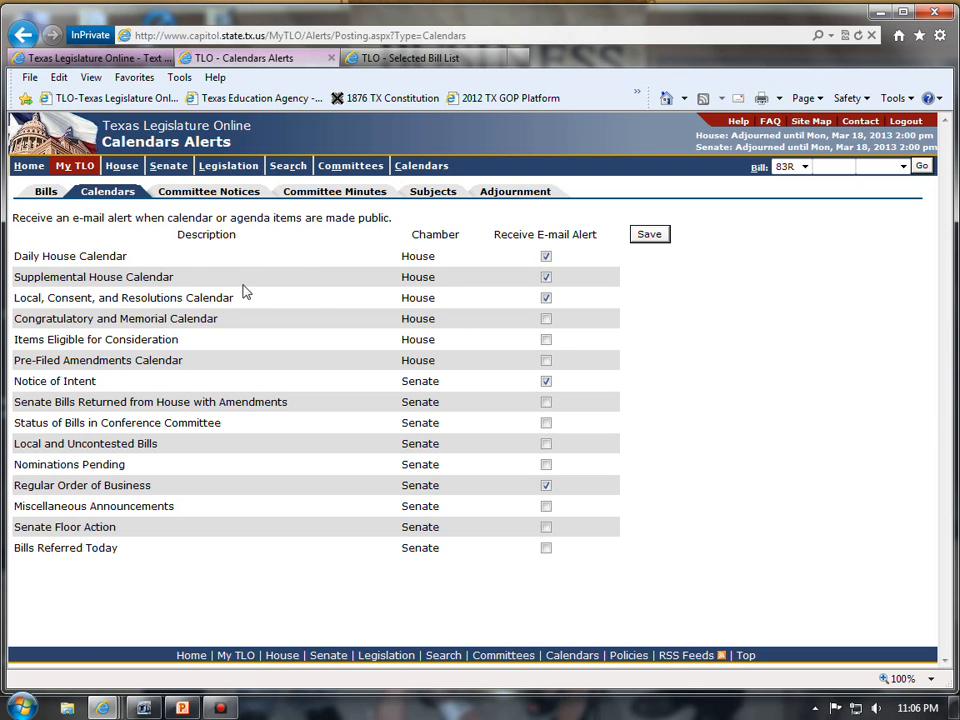
Step: Open the Legislative Glossary from the Texas Legislature Online home page in a new browser tab and start a text search in it
click(525, 62)
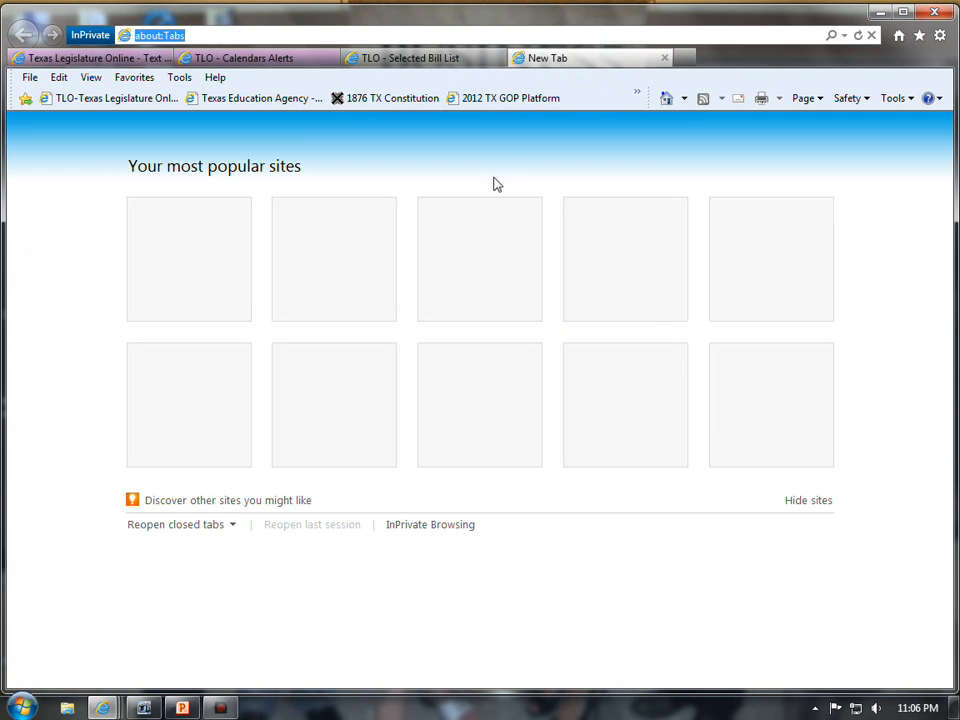
click(62, 103)
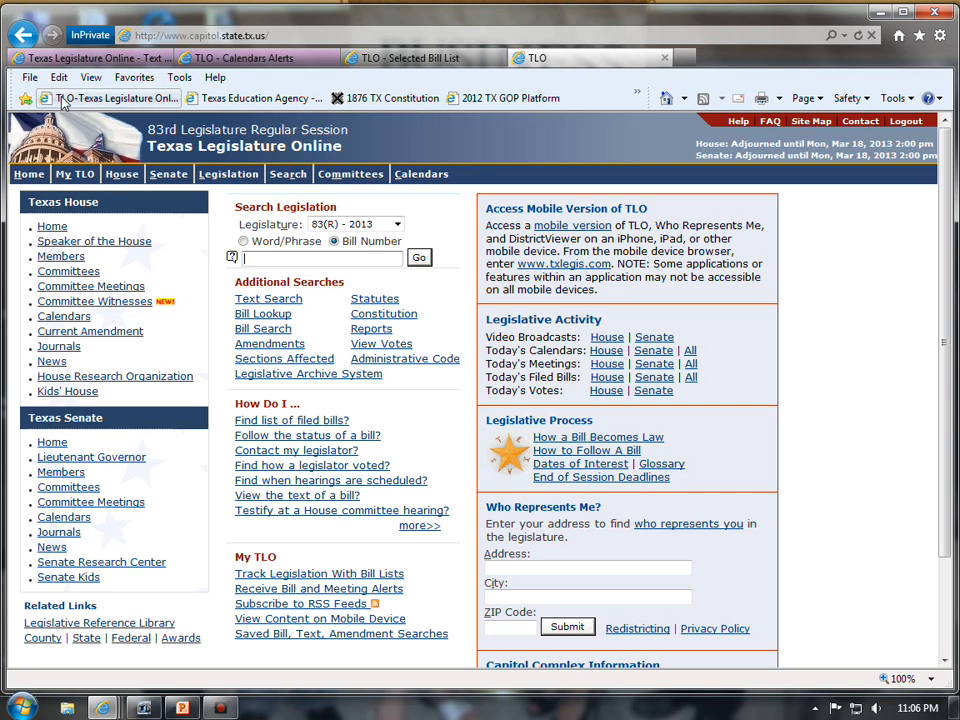
mouse_move(405, 219)
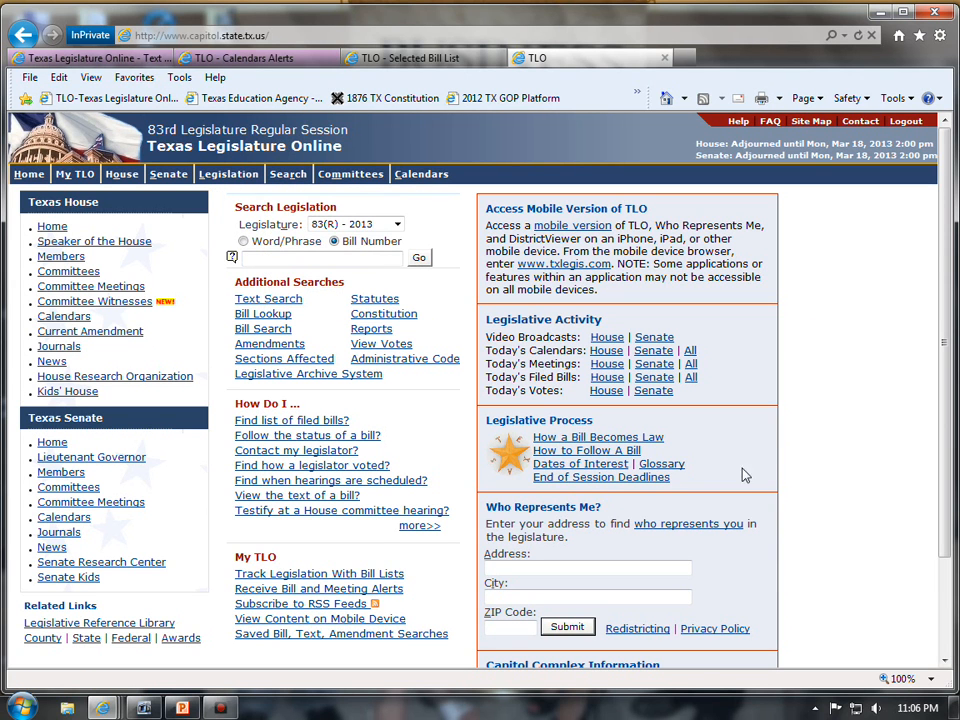
click(670, 464)
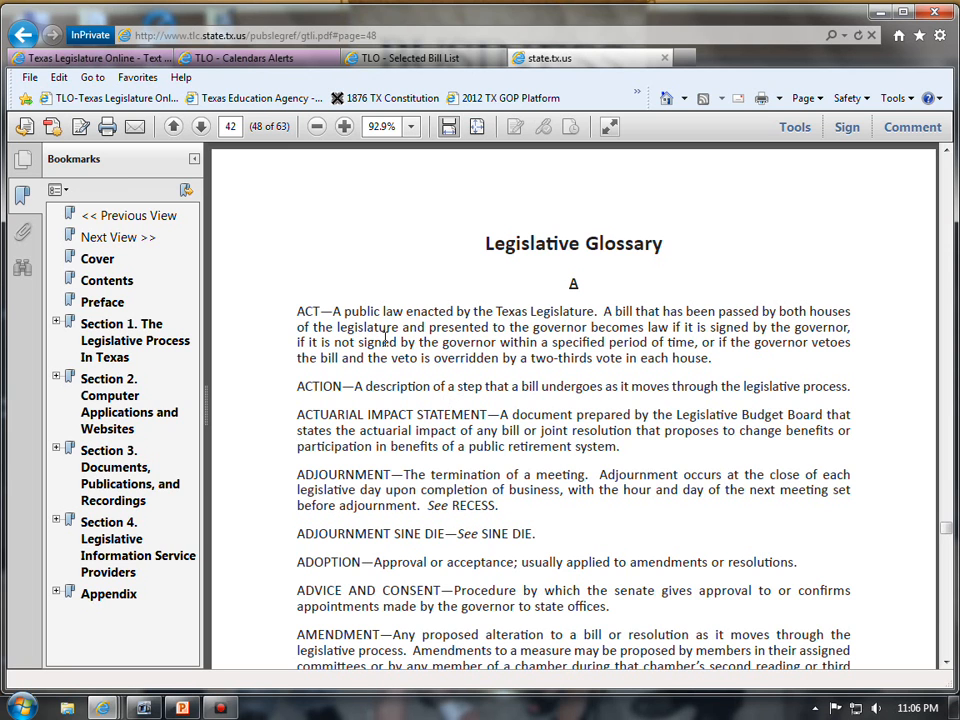
key(ctrl+f)
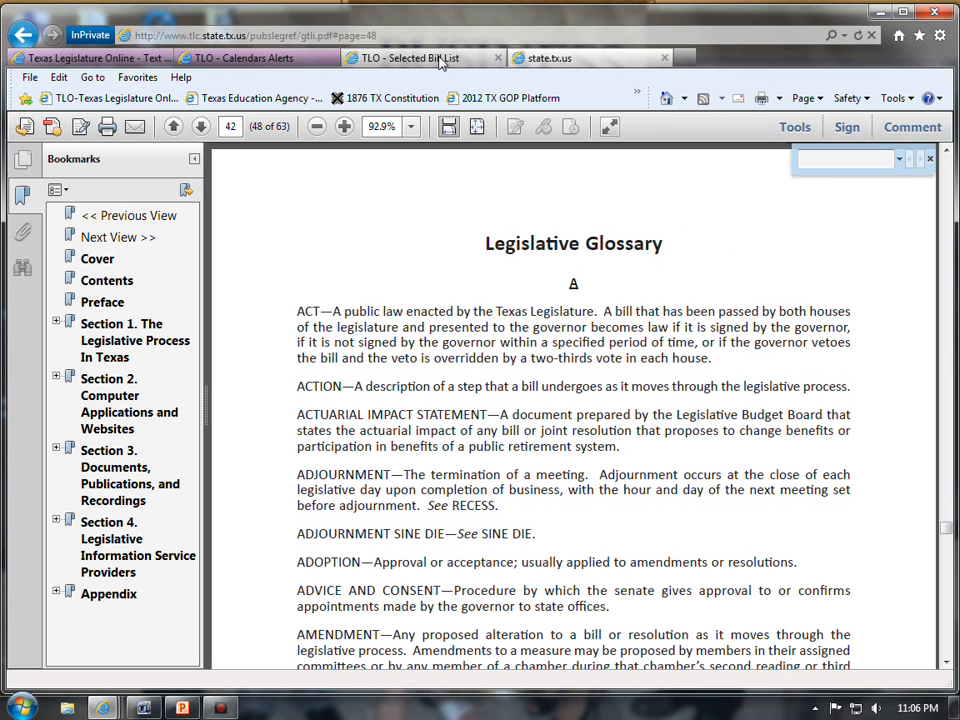
Step: Copy the description "Daily House Calendar" from the Calendars Alerts page
click(370, 58)
click(285, 62)
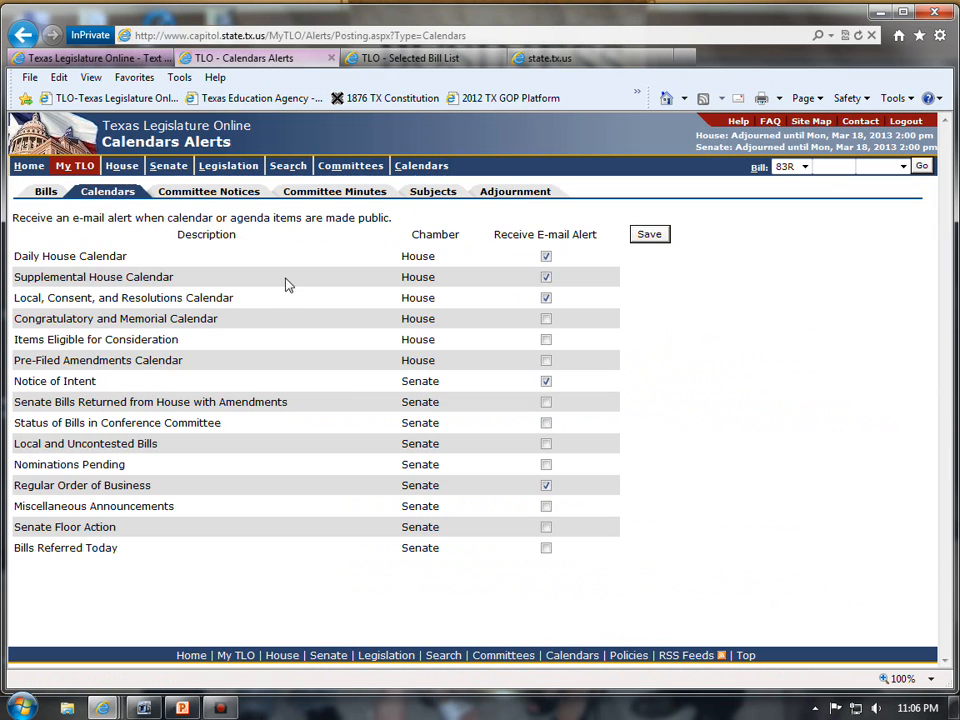
drag(146, 264, 12, 258)
drag(165, 254, 16, 258)
key(ctrl+c)
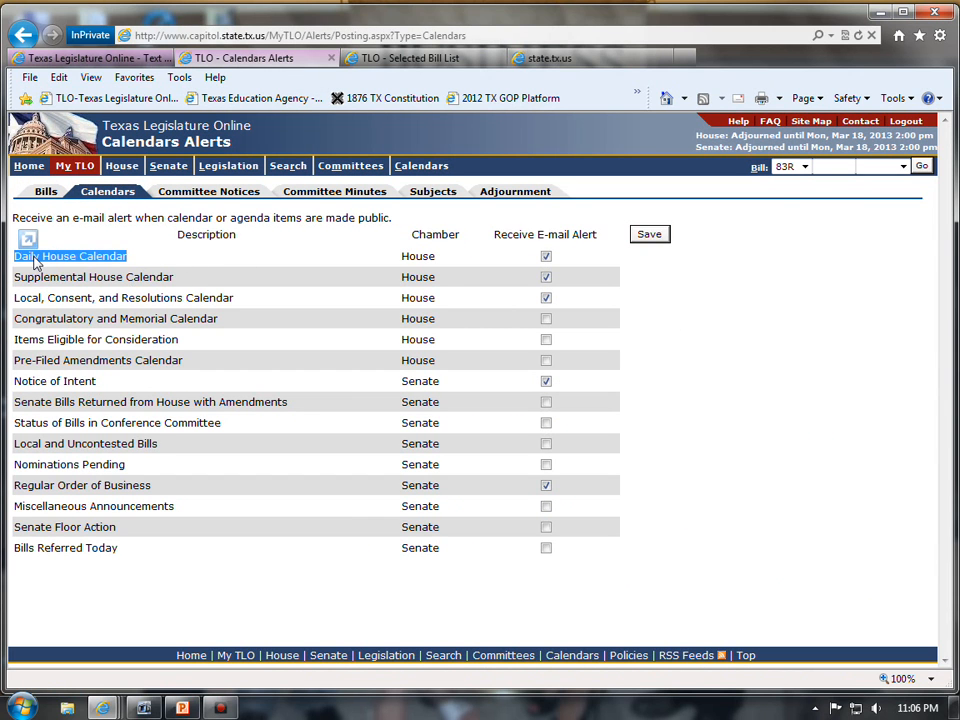
Step: Search the glossary PDF for the copied term "Daily House Calendar" and read its definition
click(594, 60)
click(823, 162)
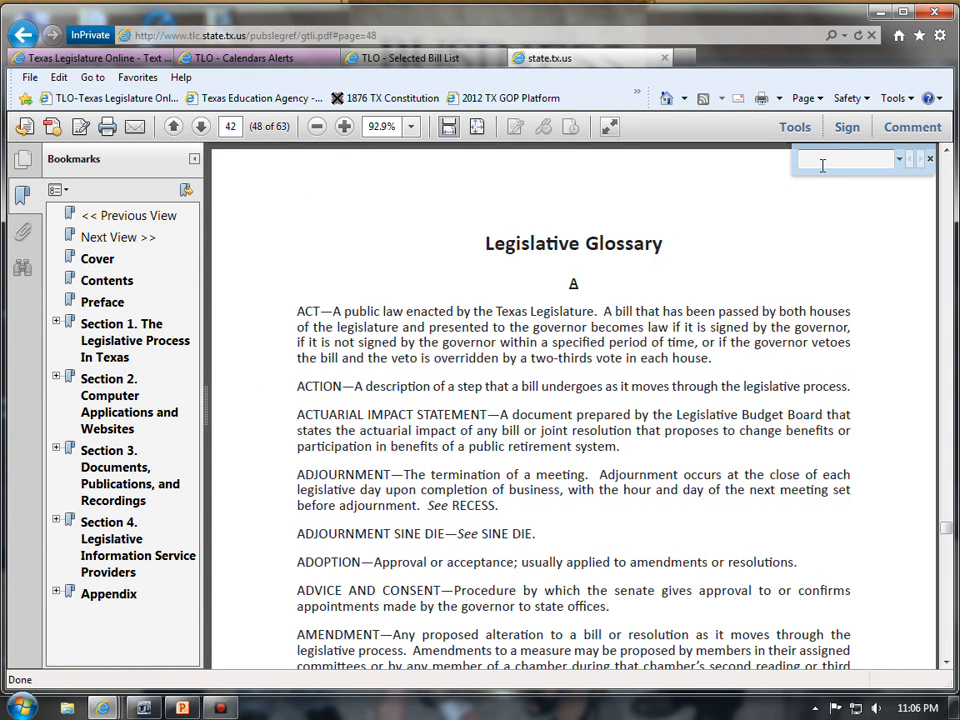
key(ctrl+v)
key(Return)
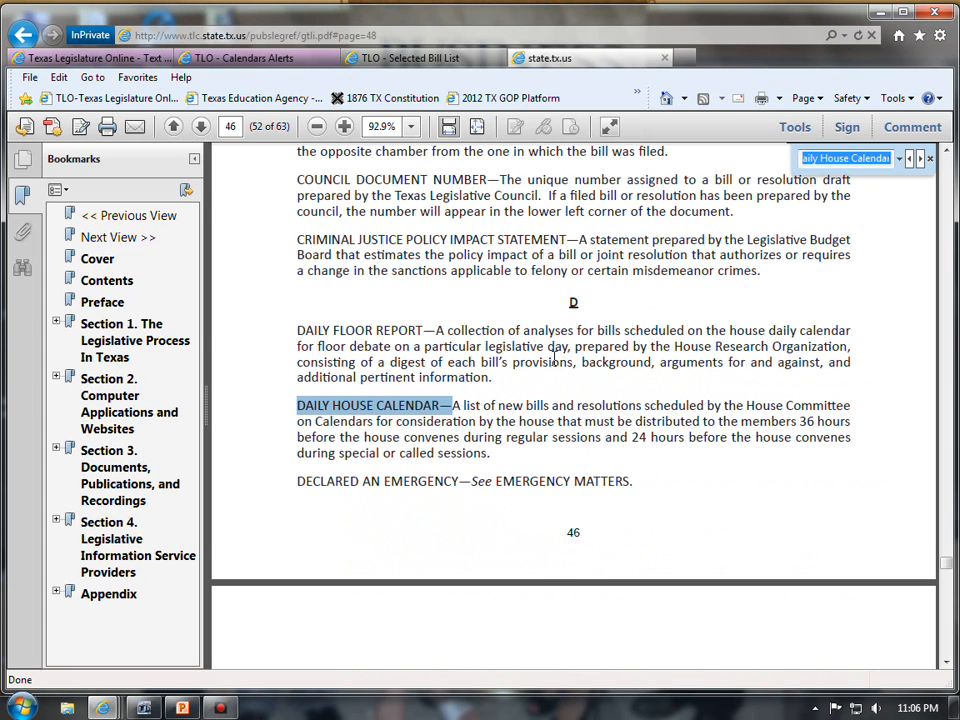
click(554, 357)
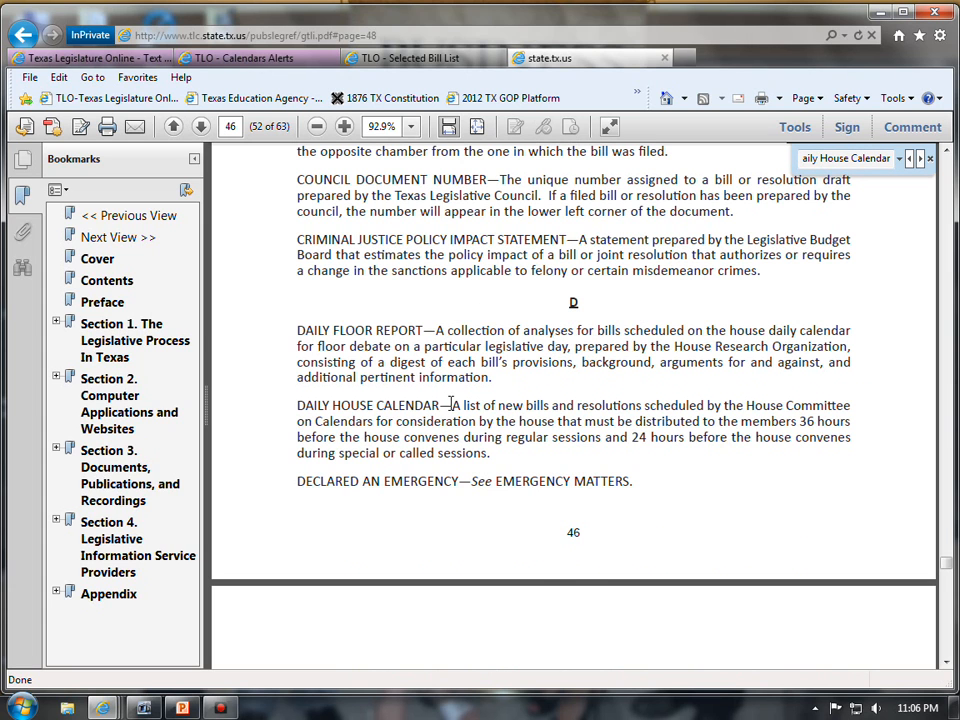
drag(453, 403, 490, 453)
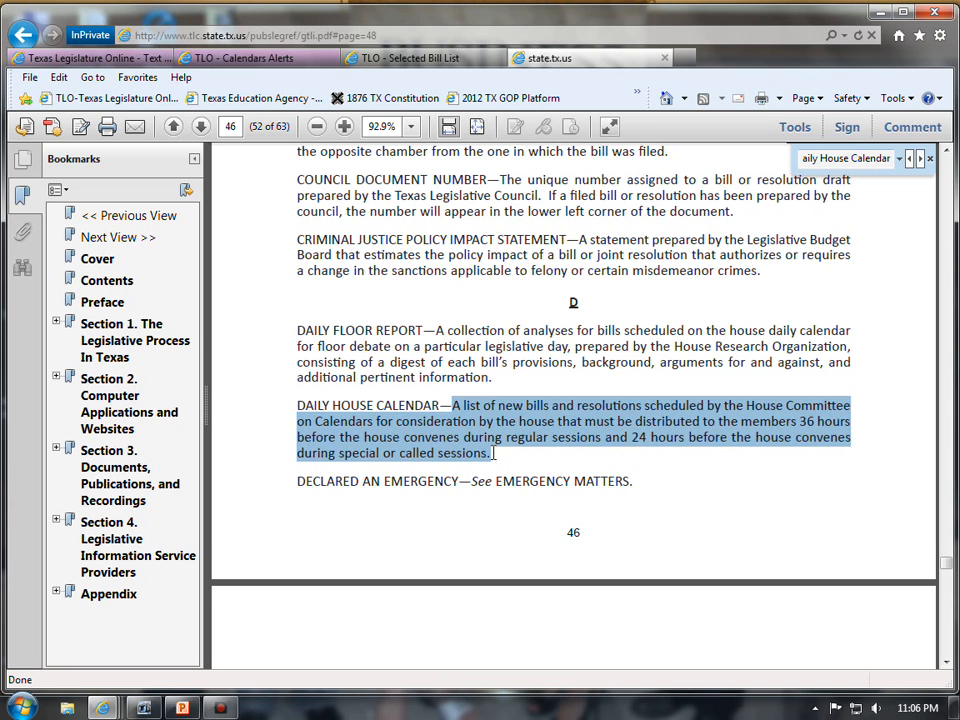
click(563, 423)
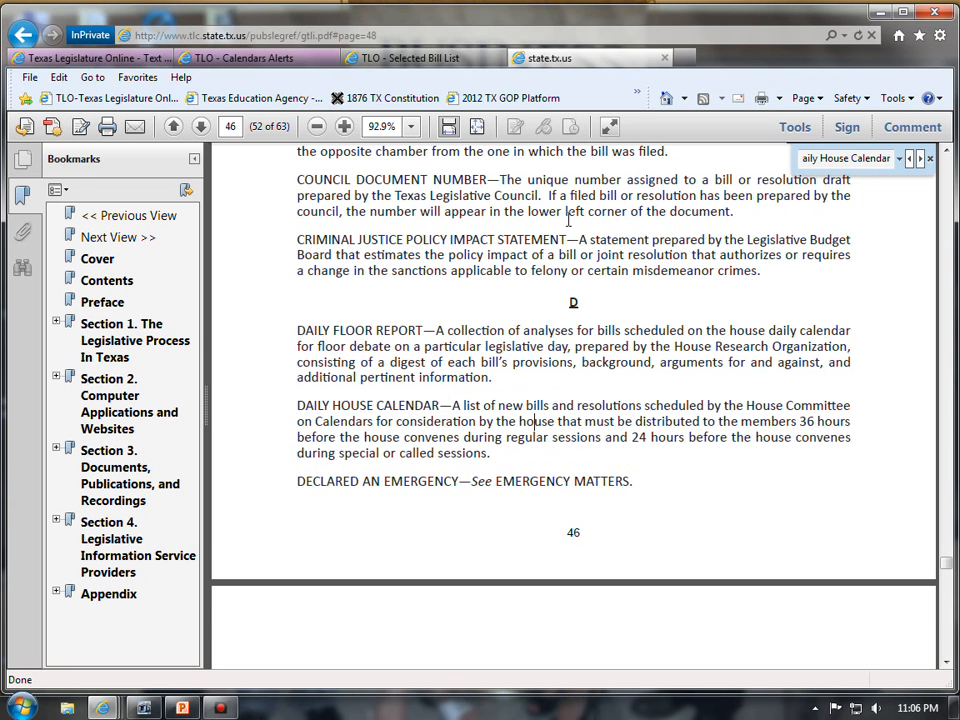
scroll(574, 222, up, 1)
scroll(574, 222, up, 1)
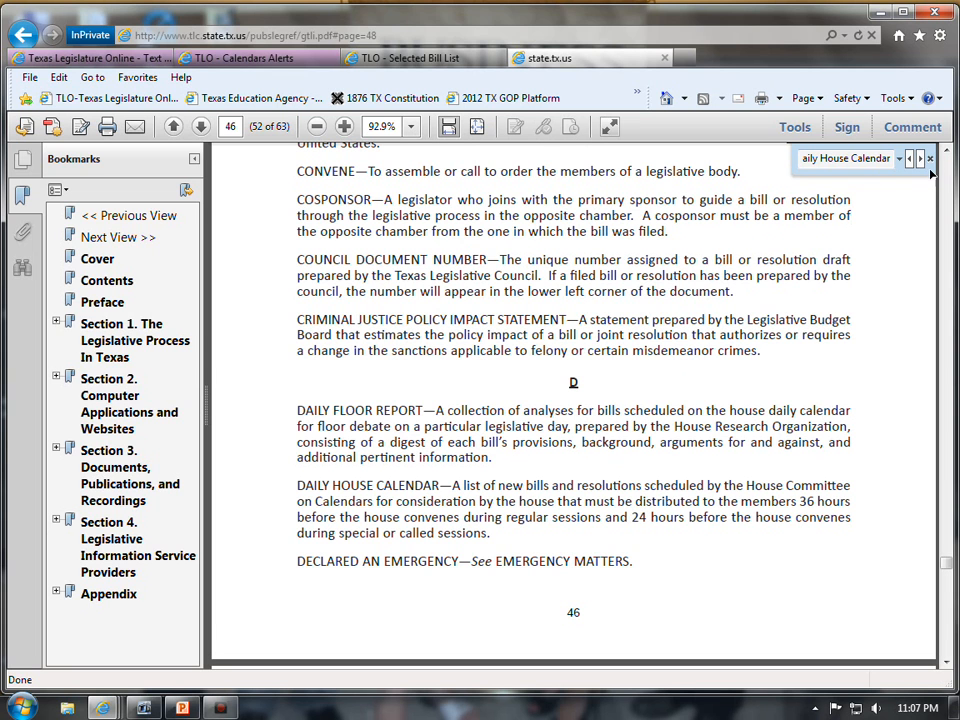
Step: Go through the remaining occurrences of "Daily House Calendar" until the document search ends
click(921, 160)
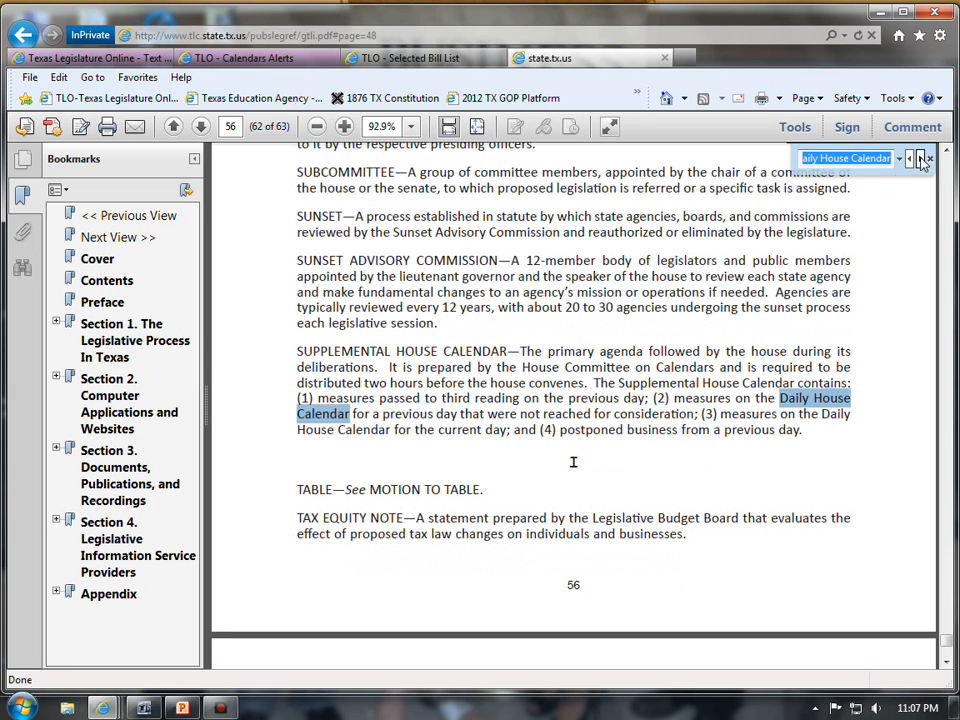
click(921, 160)
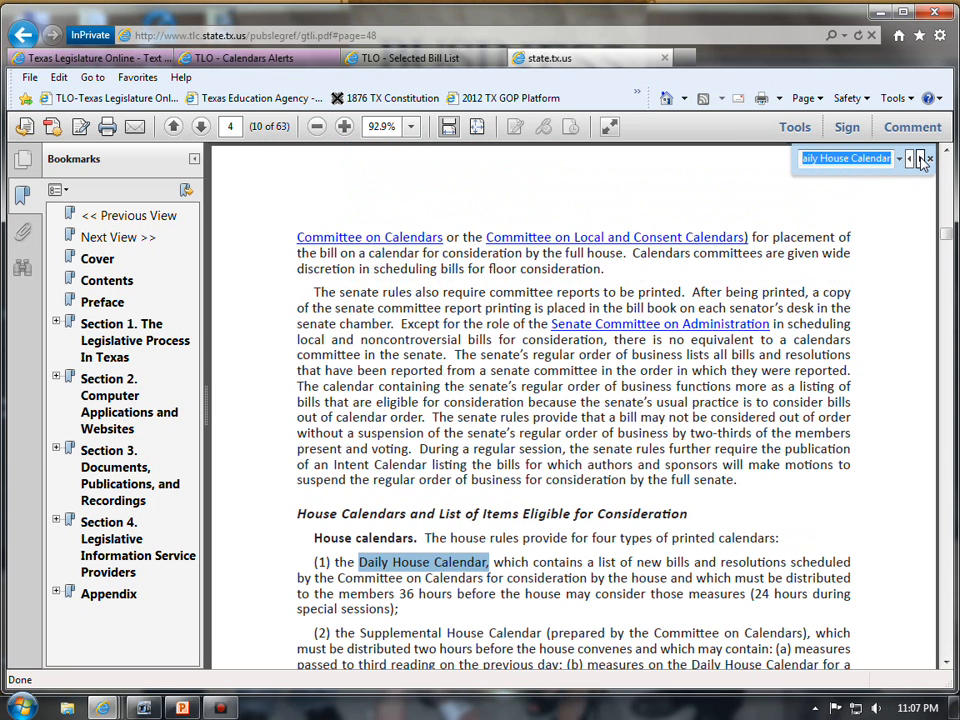
click(921, 160)
click(921, 160)
click(921, 160)
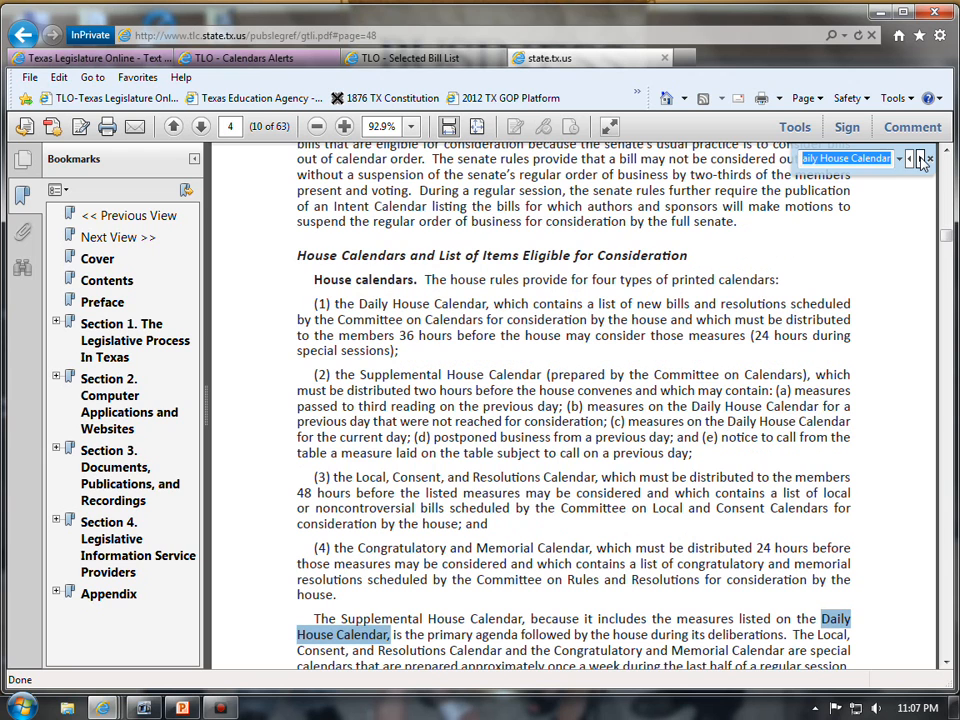
click(921, 160)
click(921, 160)
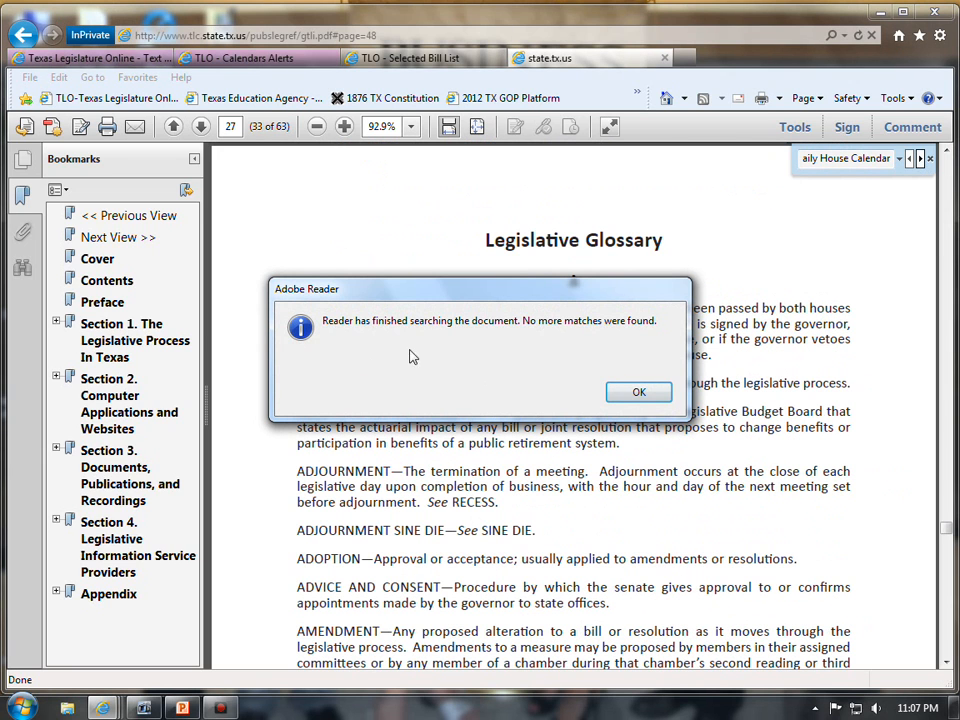
click(638, 392)
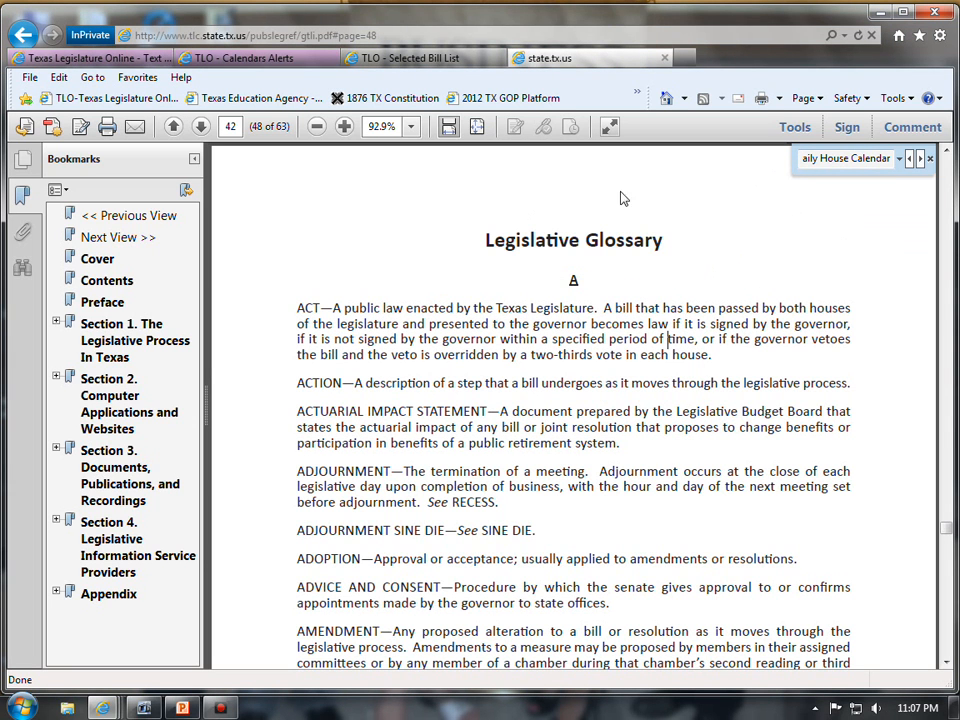
Step: Open How a Bill Becomes Law from the home page and look over the guide's cover
click(23, 35)
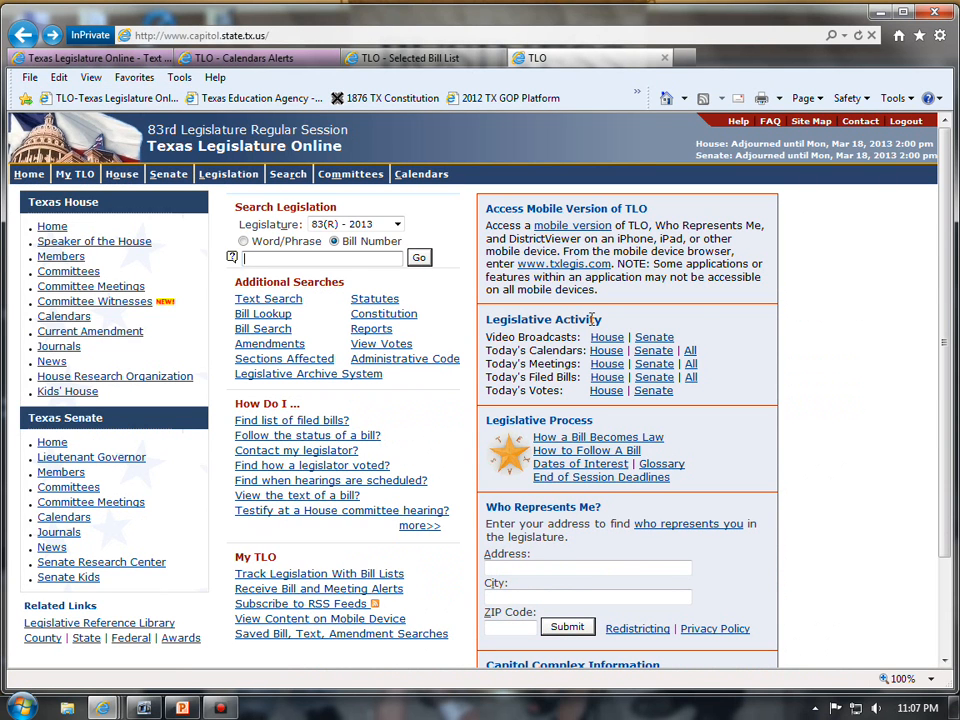
click(668, 466)
click(592, 438)
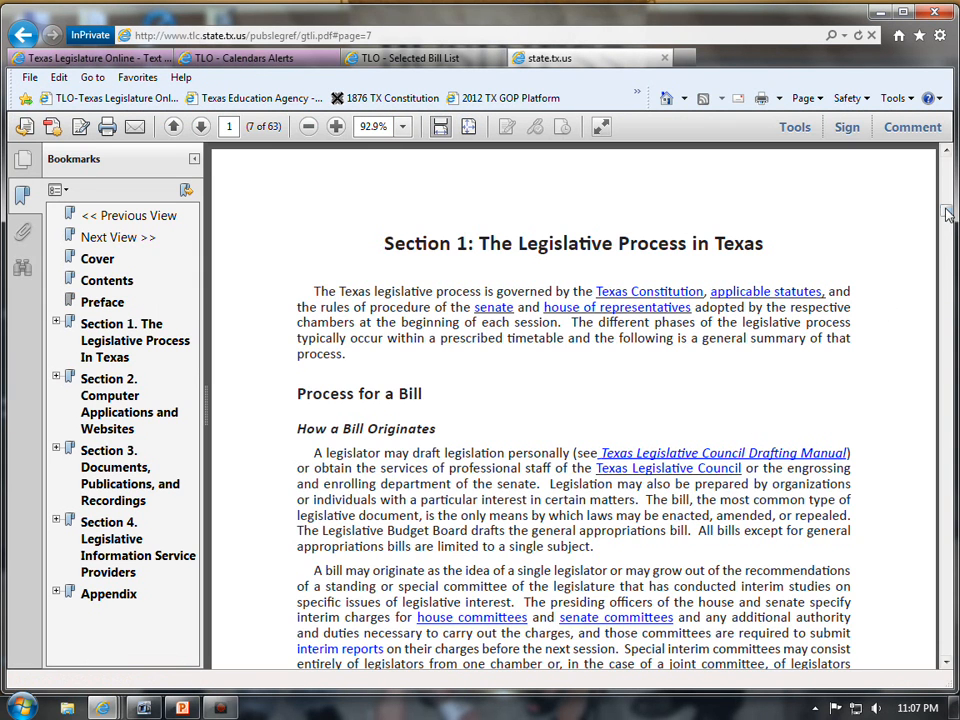
drag(947, 209, 947, 162)
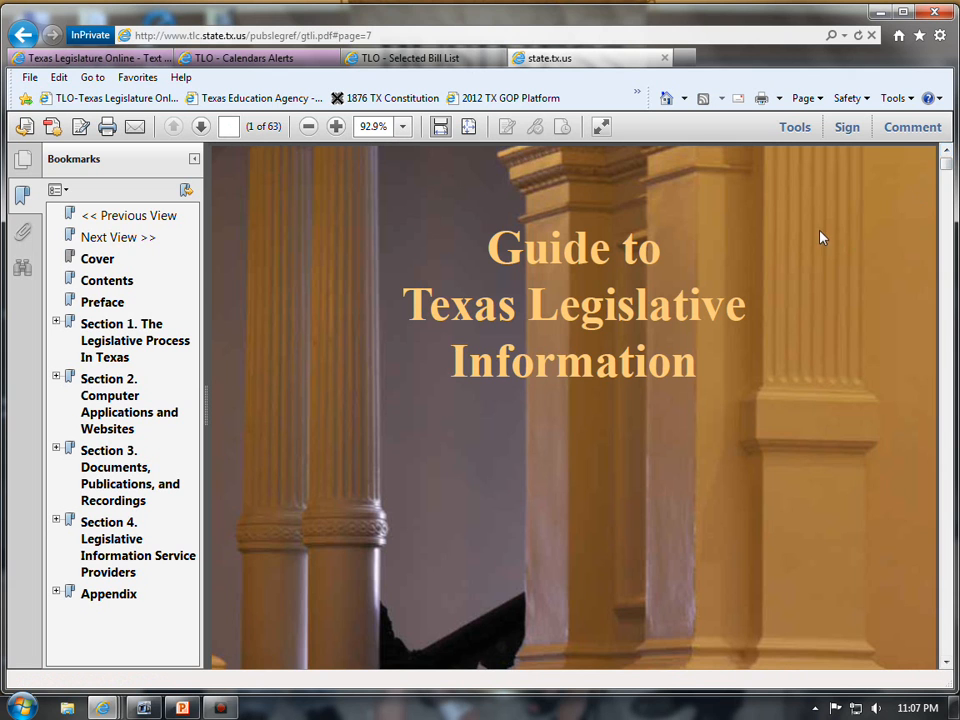
scroll(621, 240, down, 2)
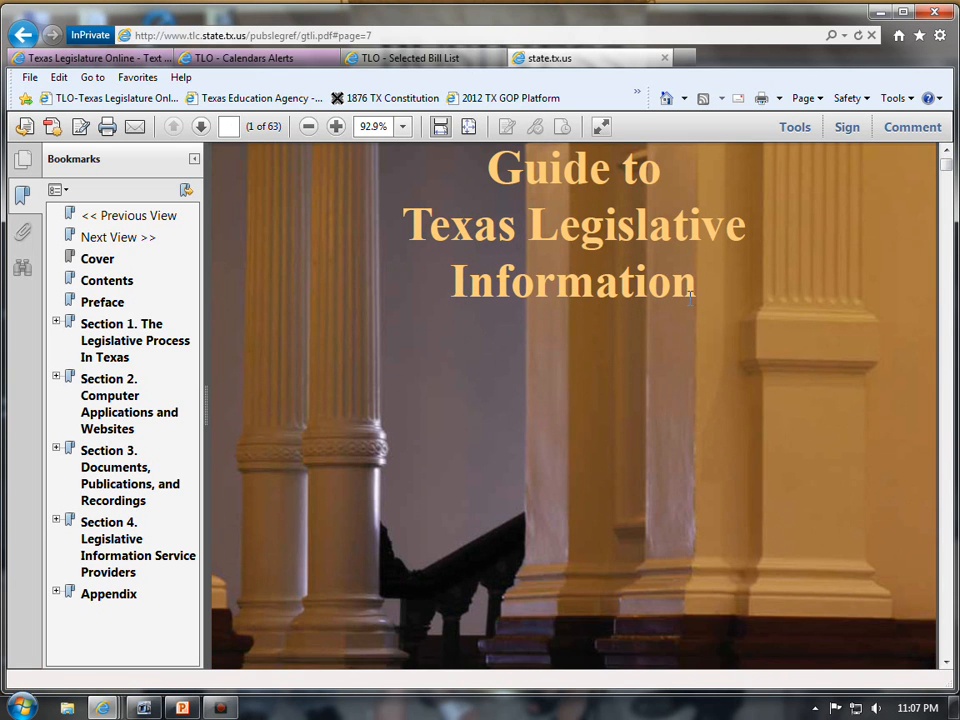
scroll(690, 310, down, 9)
scroll(698, 334, down, 1)
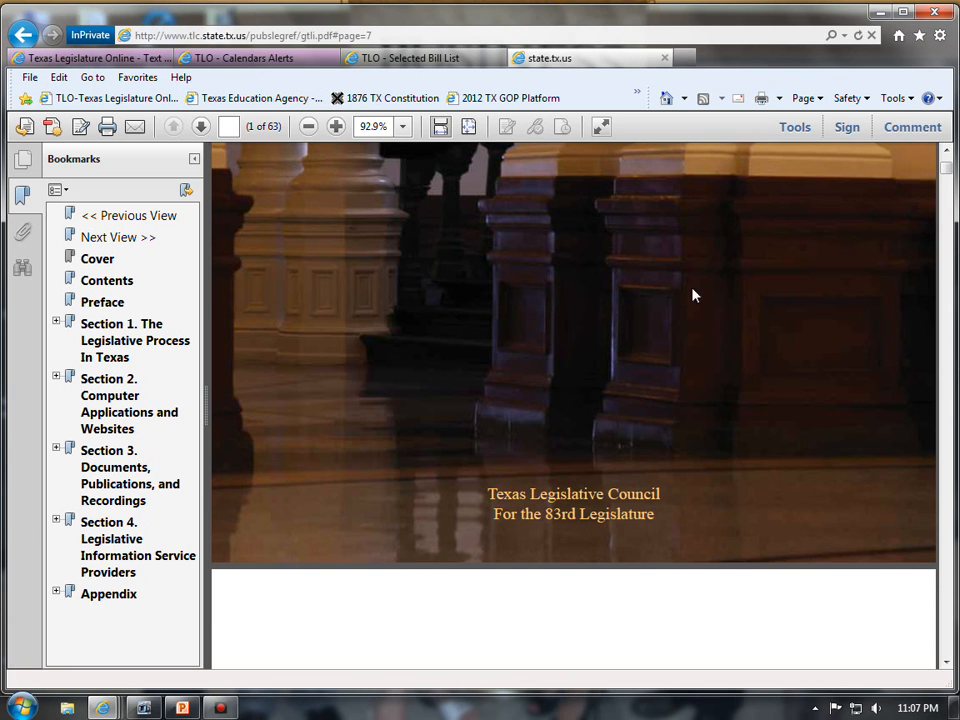
Step: View the How to Follow A Bill page from the home page, return home, and close that browser tab
click(23, 35)
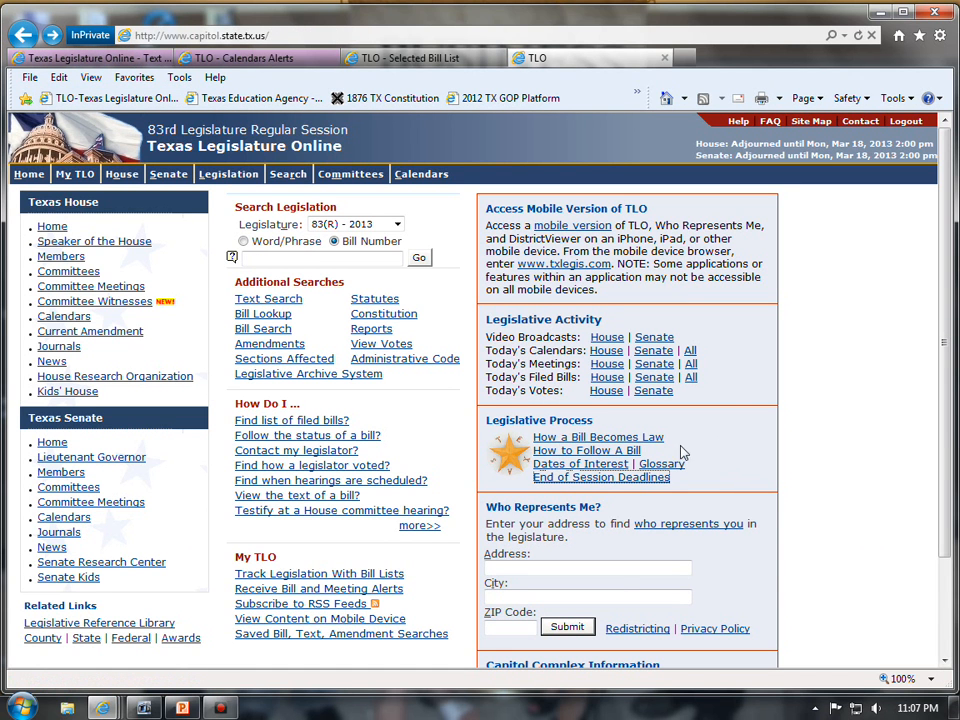
click(586, 452)
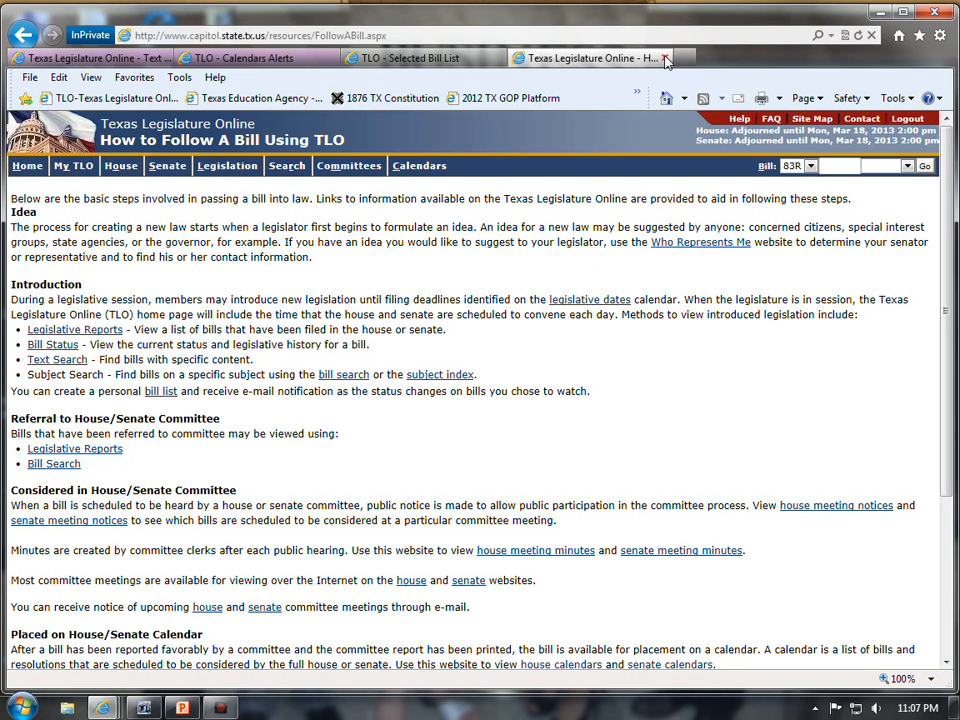
click(34, 165)
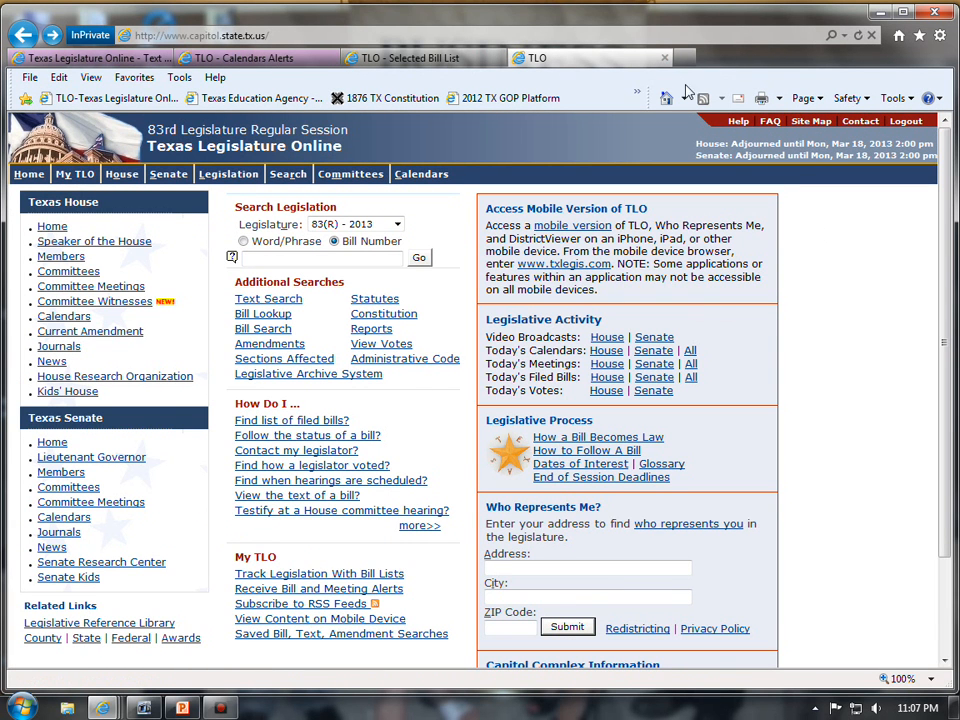
click(665, 59)
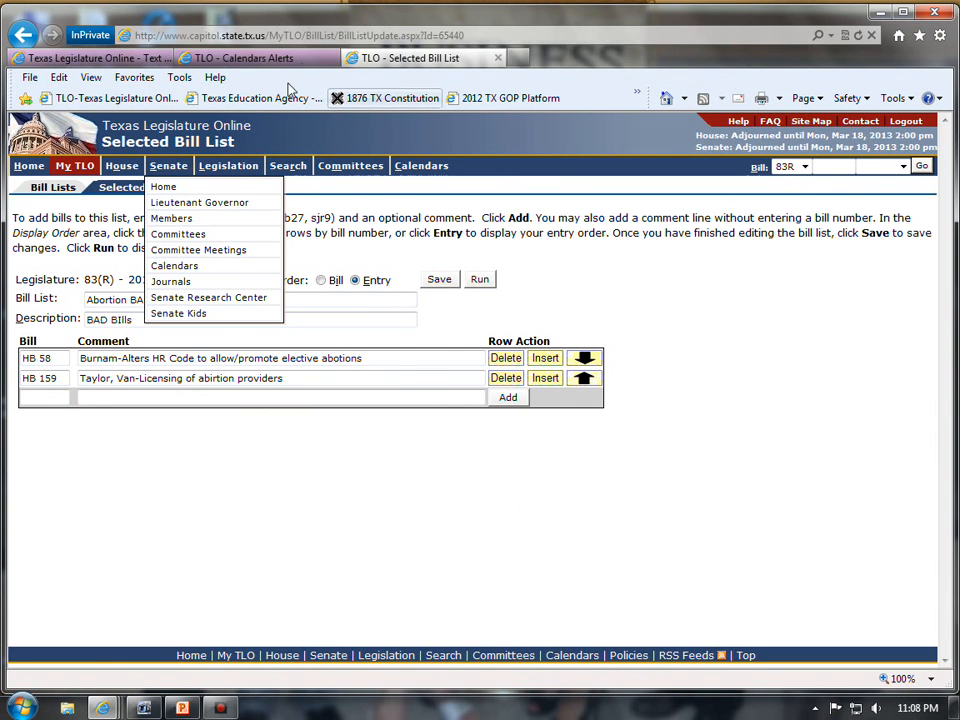
Step: Save the e-mail alert selections on the Calendars Alerts page and open the Committee Notices alerts
click(244, 58)
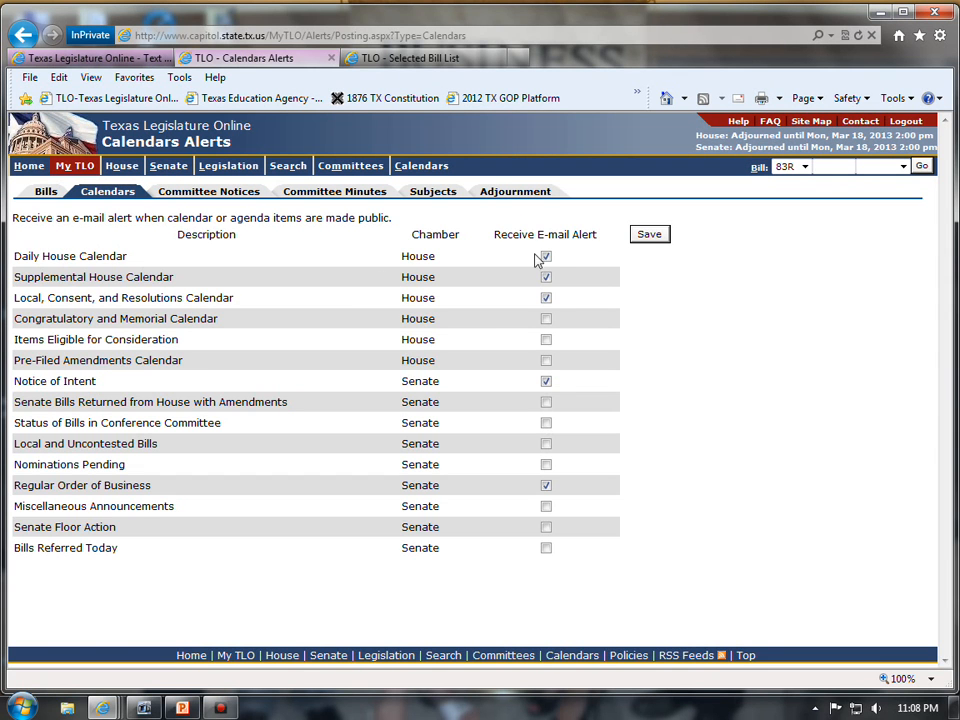
click(648, 236)
click(196, 201)
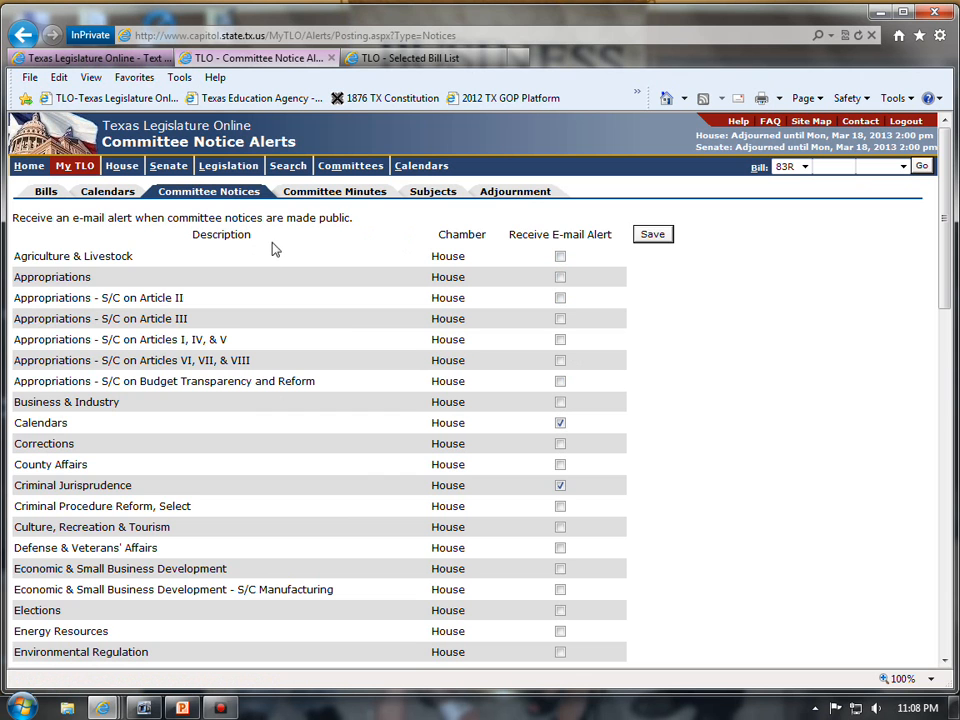
Step: Look through the House and Senate committees in the Committee Notices list and check which ones have e-mail alerts selected
scroll(392, 281, down, 8)
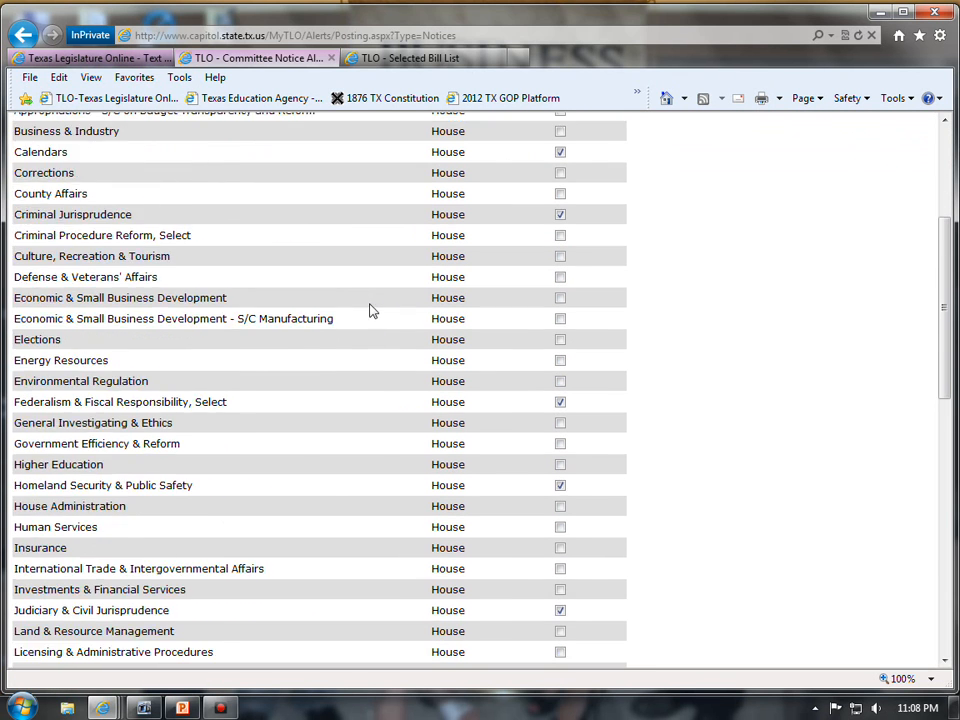
scroll(369, 316, down, 3)
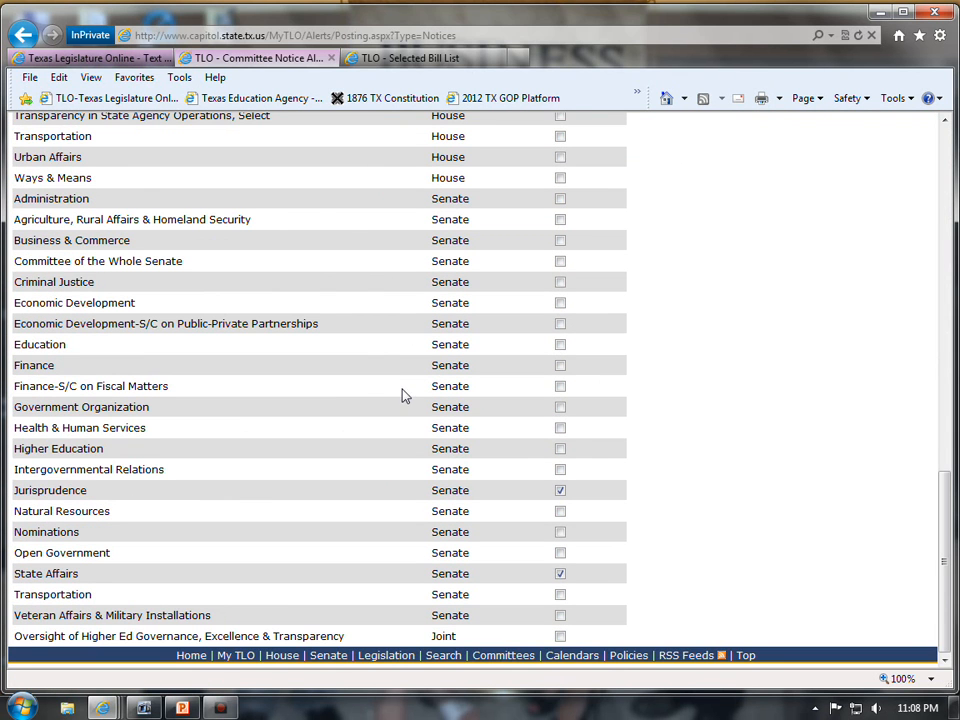
scroll(390, 360, up, 3)
scroll(380, 470, down, 3)
scroll(380, 412, up, 15)
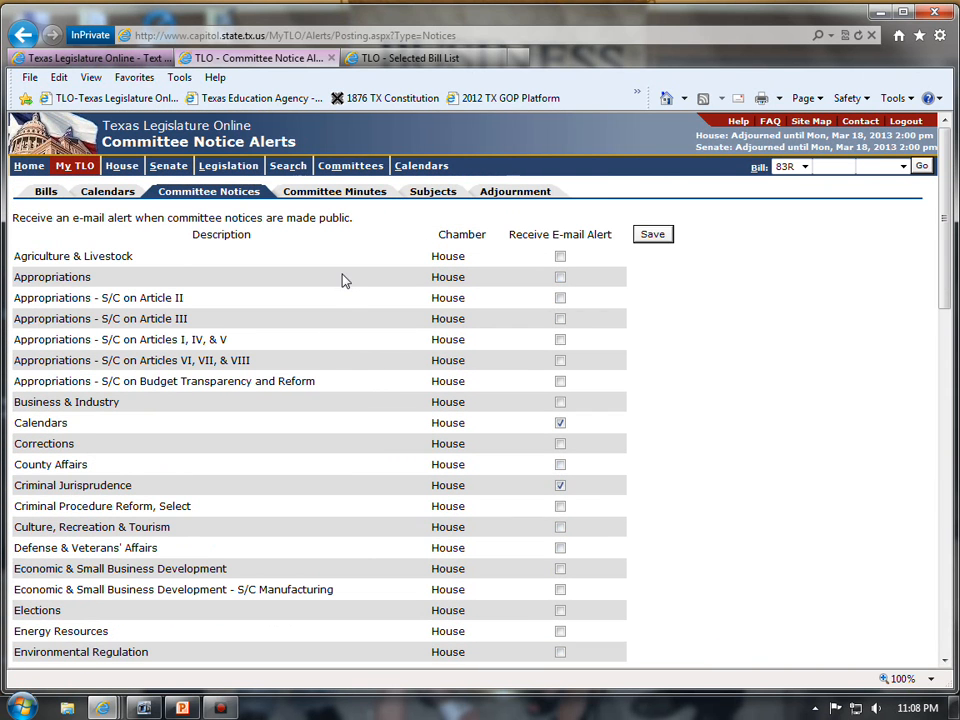
scroll(338, 292, down, 3)
scroll(336, 310, up, 3)
Step: Open the Bill Alert Report in a new browser tab and view the history of HB 58 from it
click(418, 59)
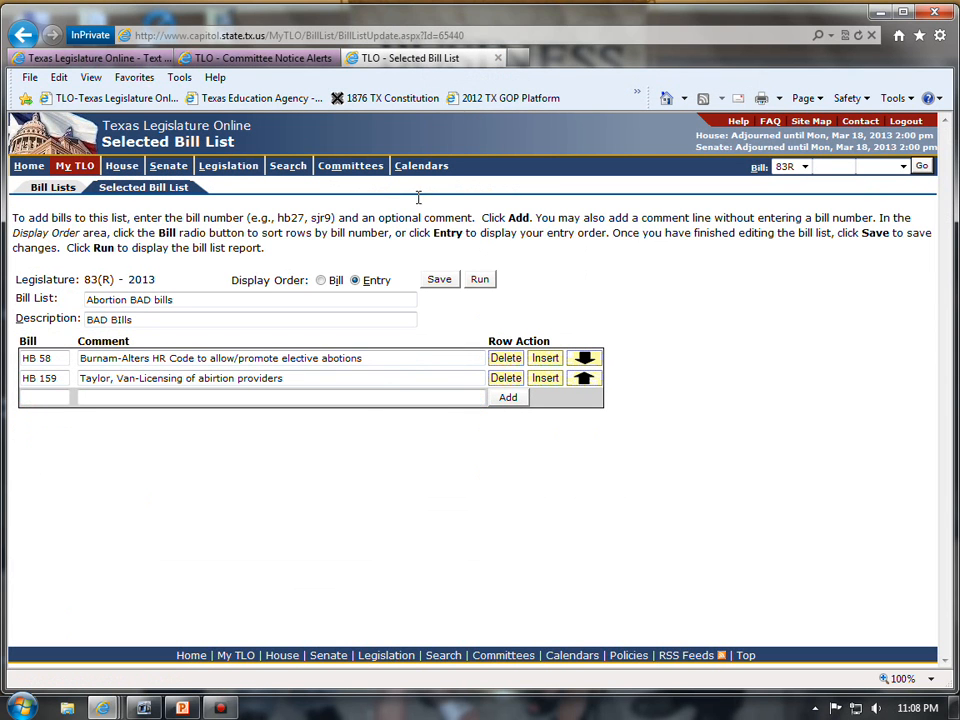
click(520, 59)
click(127, 101)
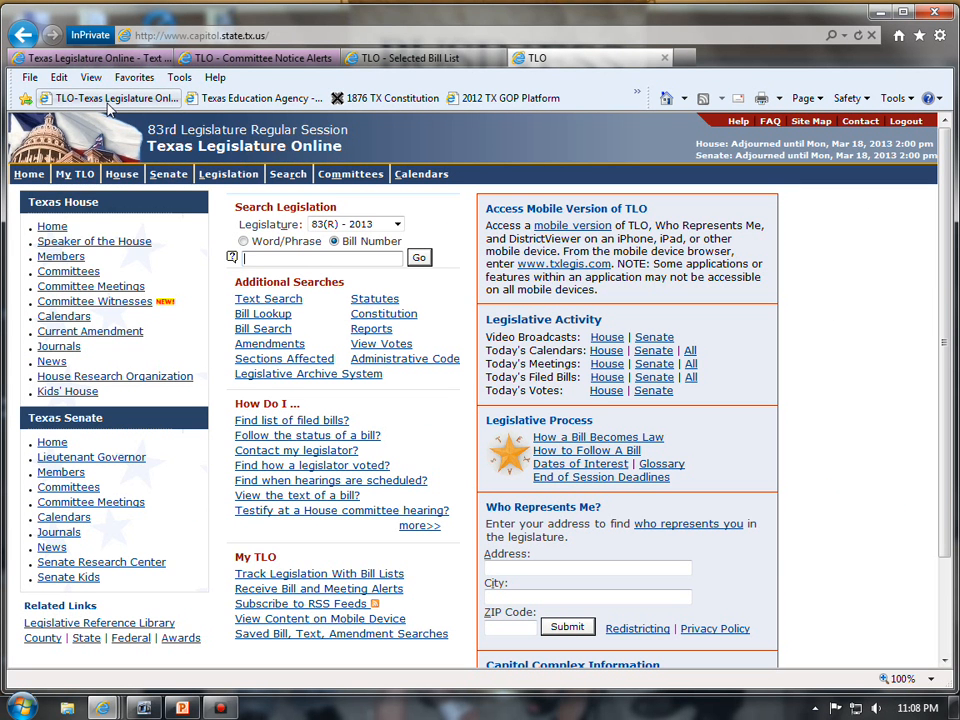
mouse_move(64, 178)
mouse_move(67, 214)
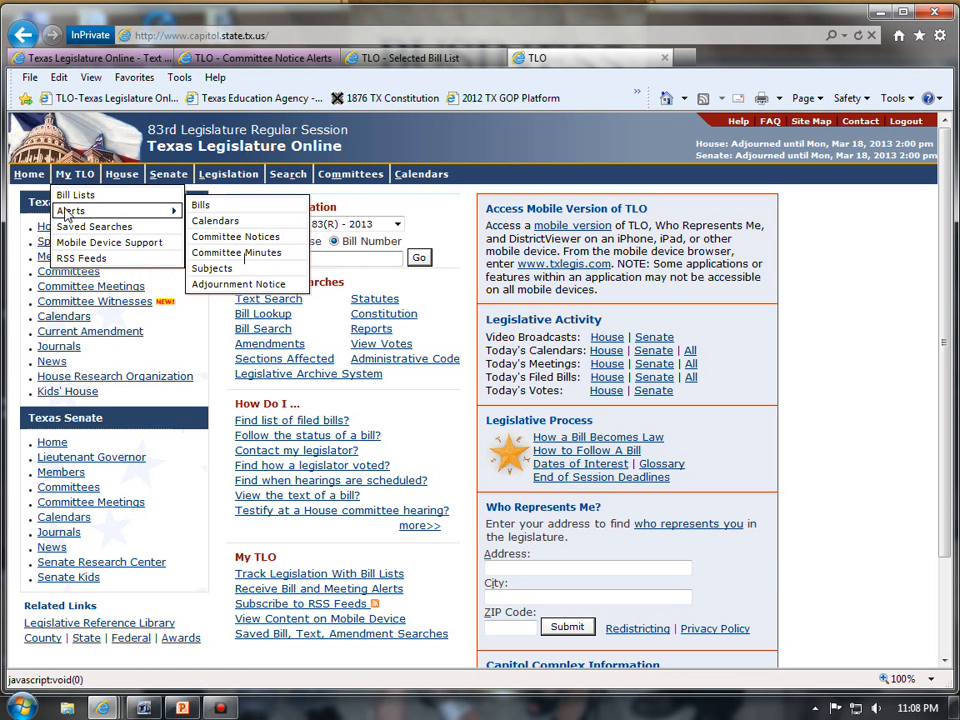
click(203, 205)
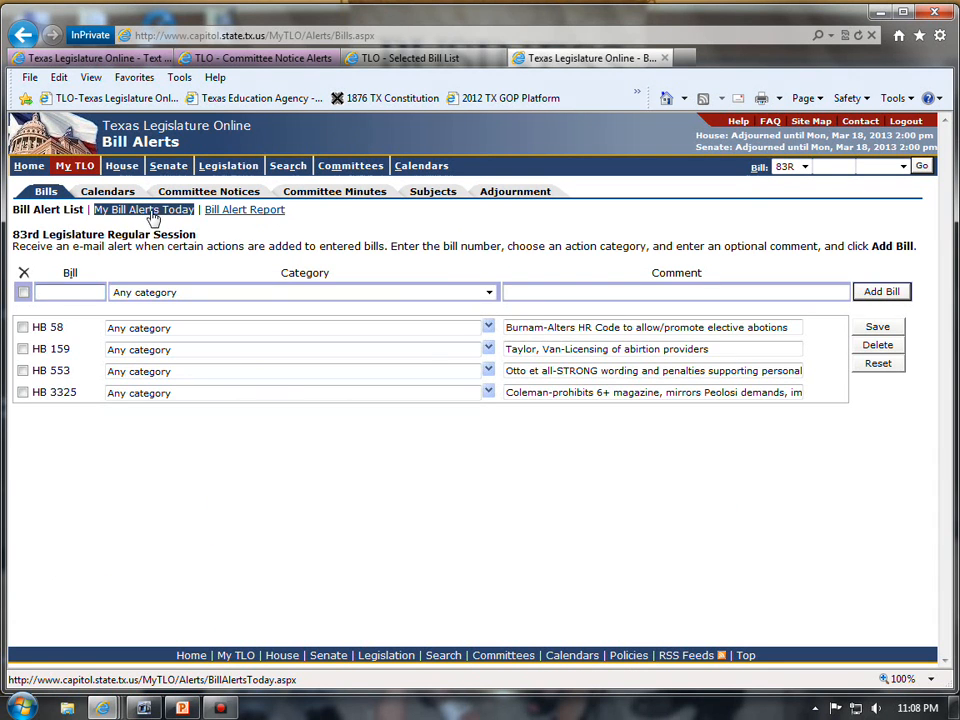
click(229, 217)
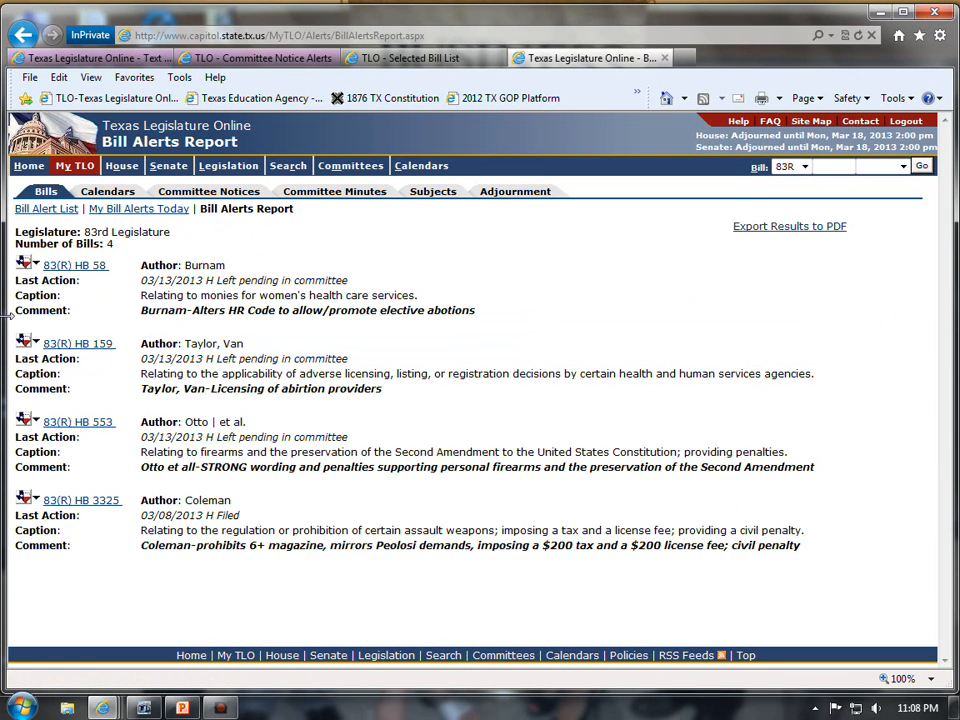
click(68, 273)
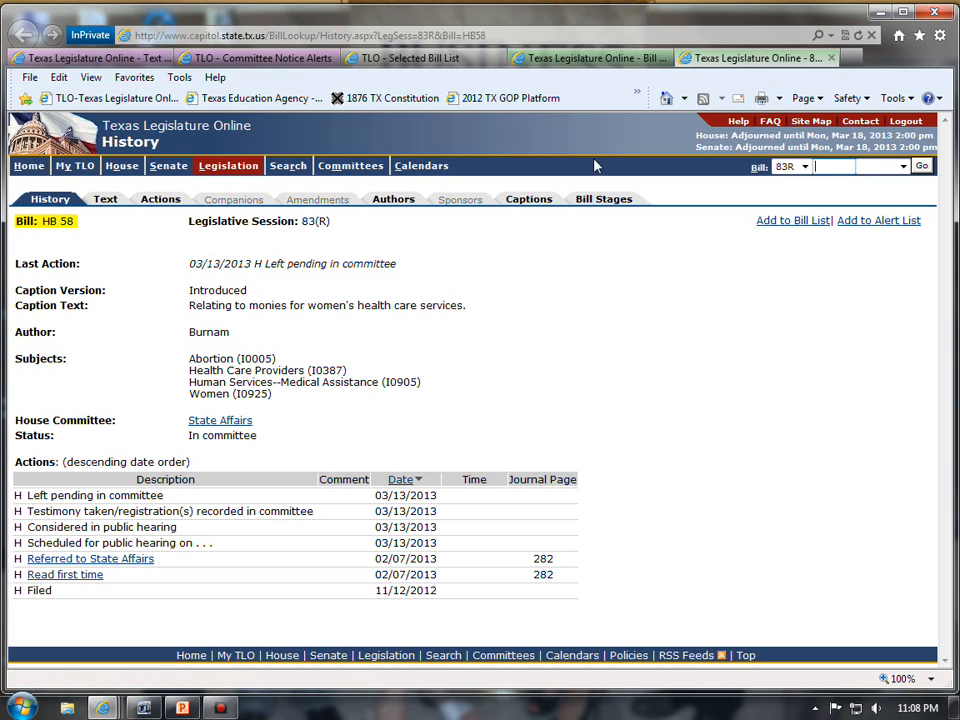
Step: Select House State Affairs, the committee named in HB 58's history, in the Committee Notices alerts and save the selections
click(578, 60)
click(474, 60)
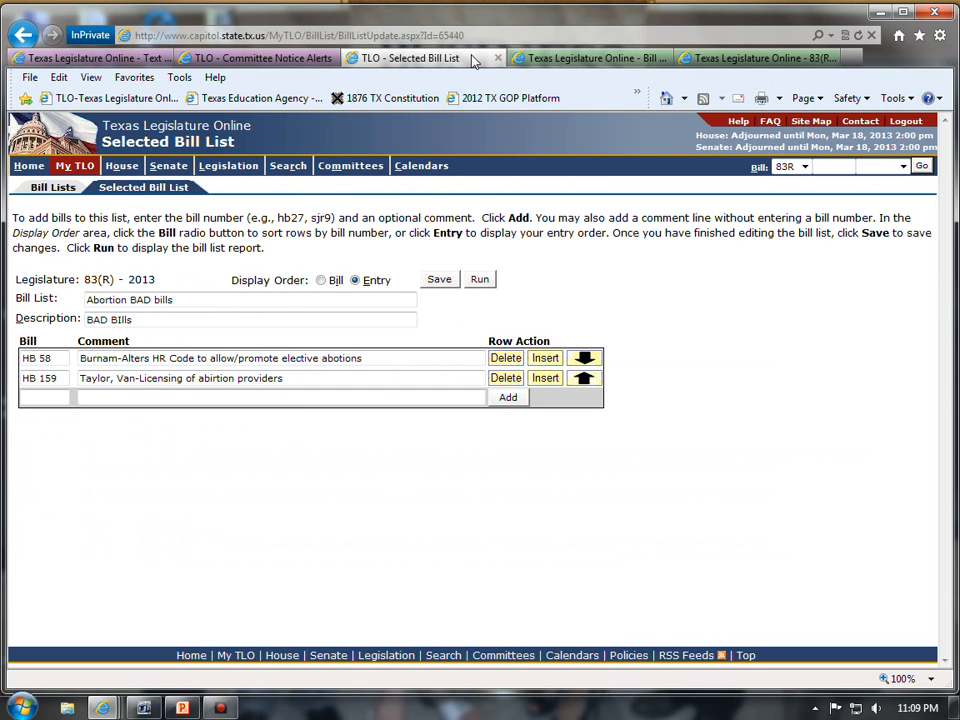
click(305, 60)
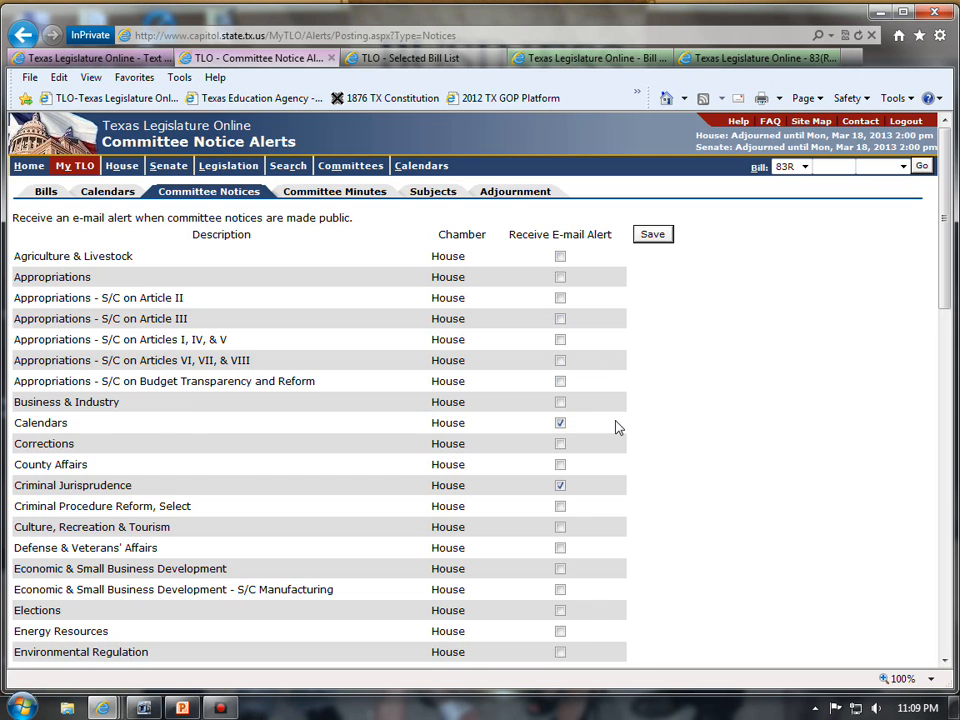
scroll(616, 427, down, 8)
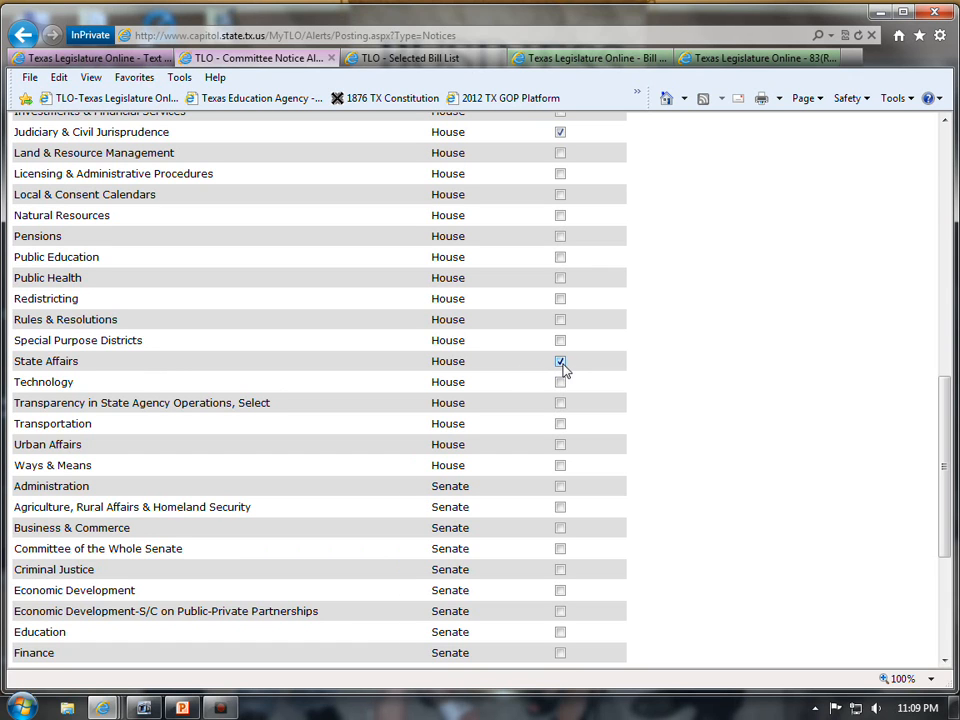
click(729, 60)
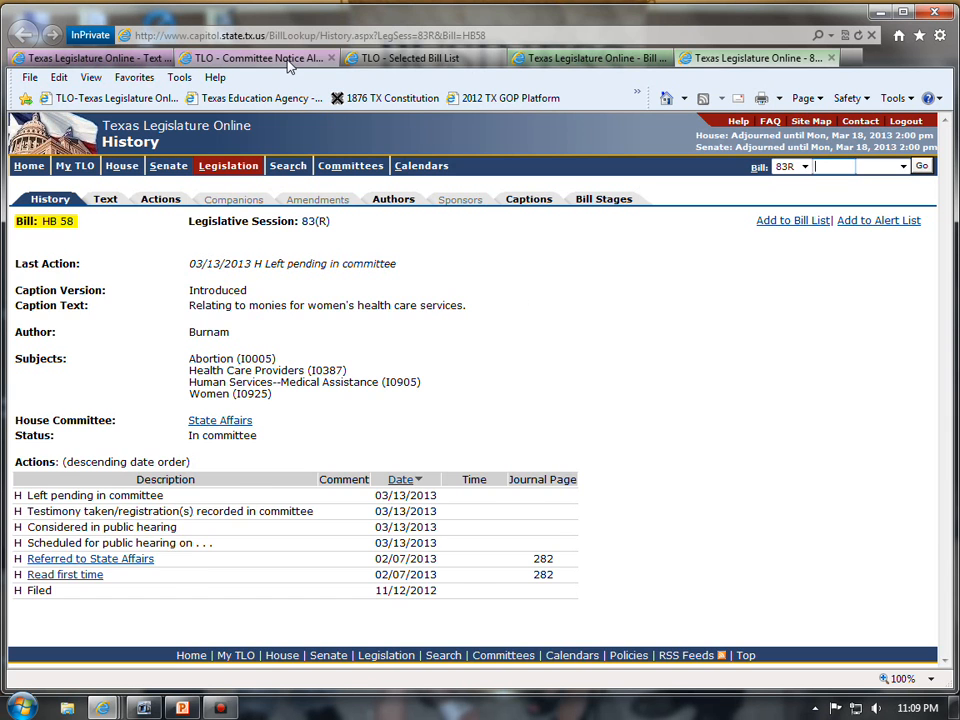
click(268, 59)
scroll(610, 395, up, 10)
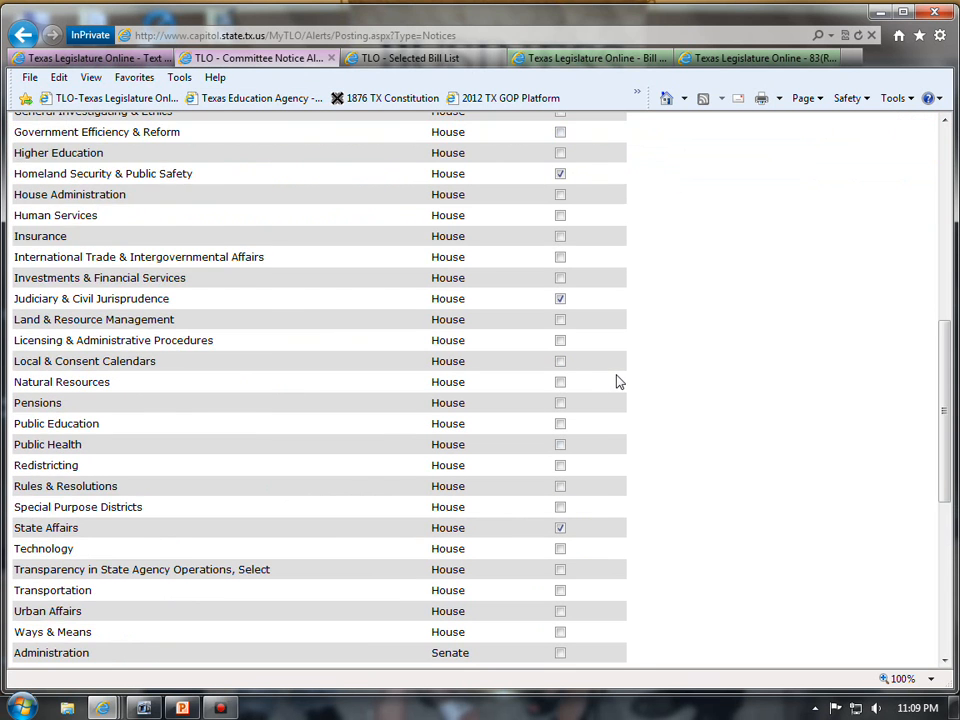
click(653, 236)
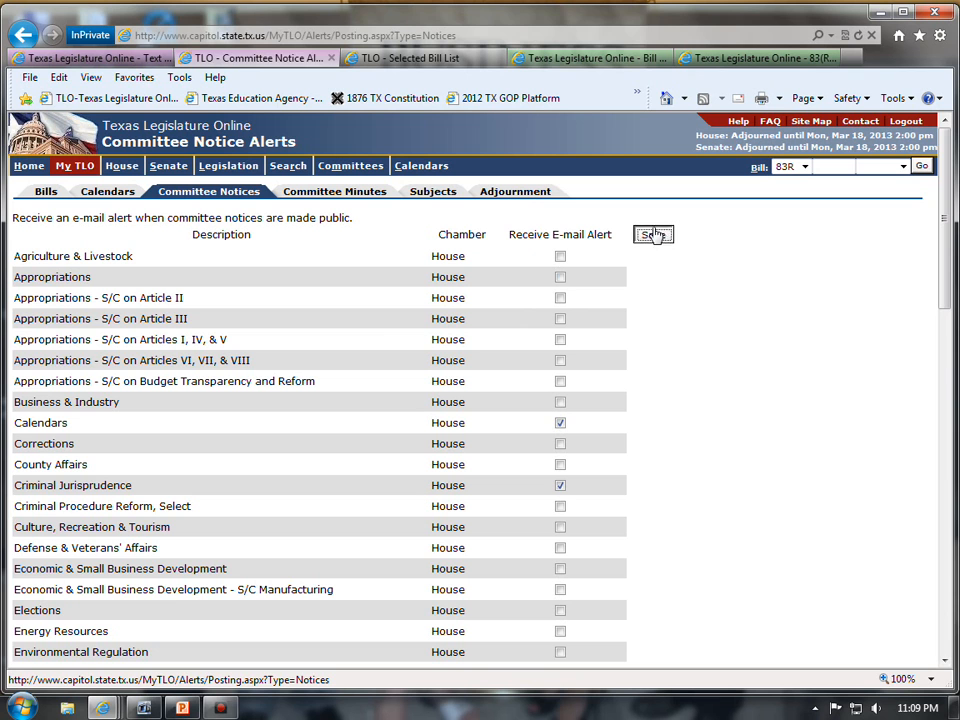
Step: Open the Committee Minutes alerts, look over the selected committees, and save the list
click(338, 193)
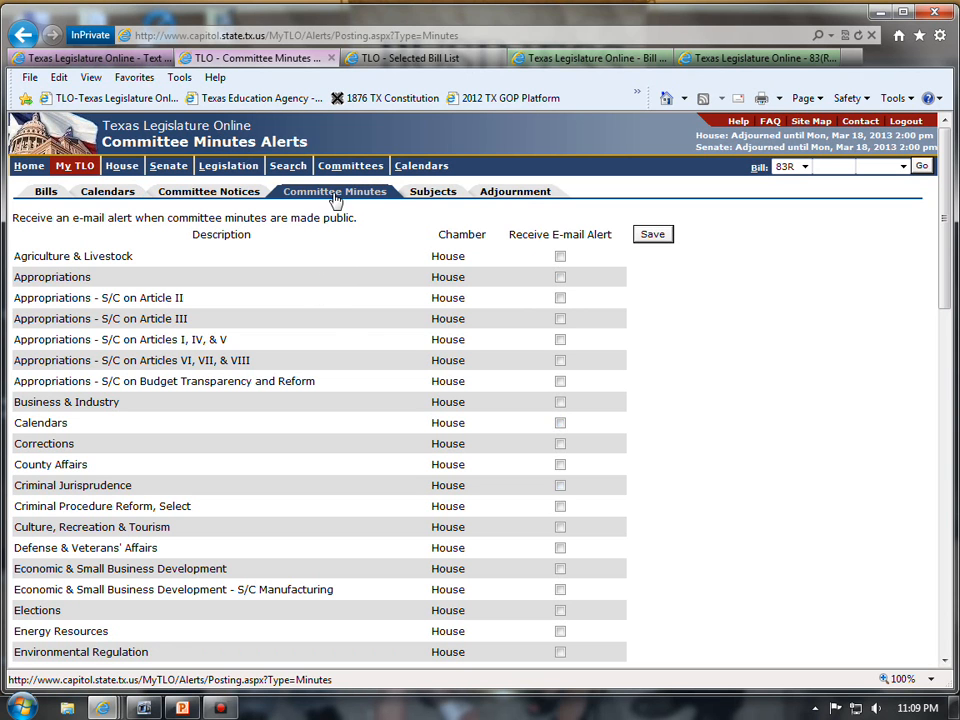
scroll(334, 313, down, 6)
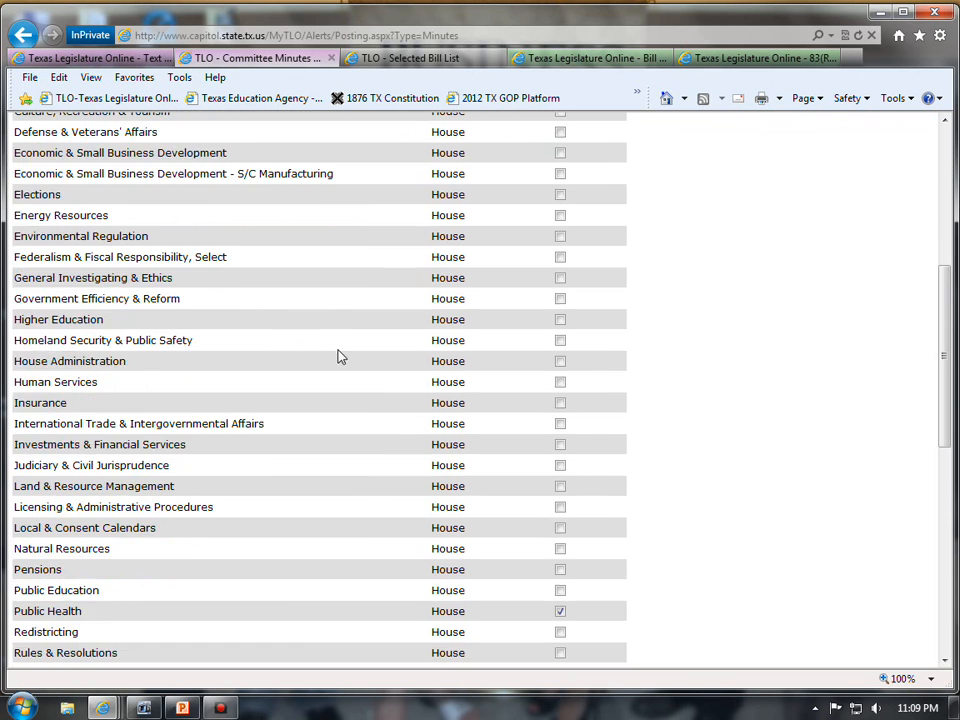
scroll(334, 367, up, 6)
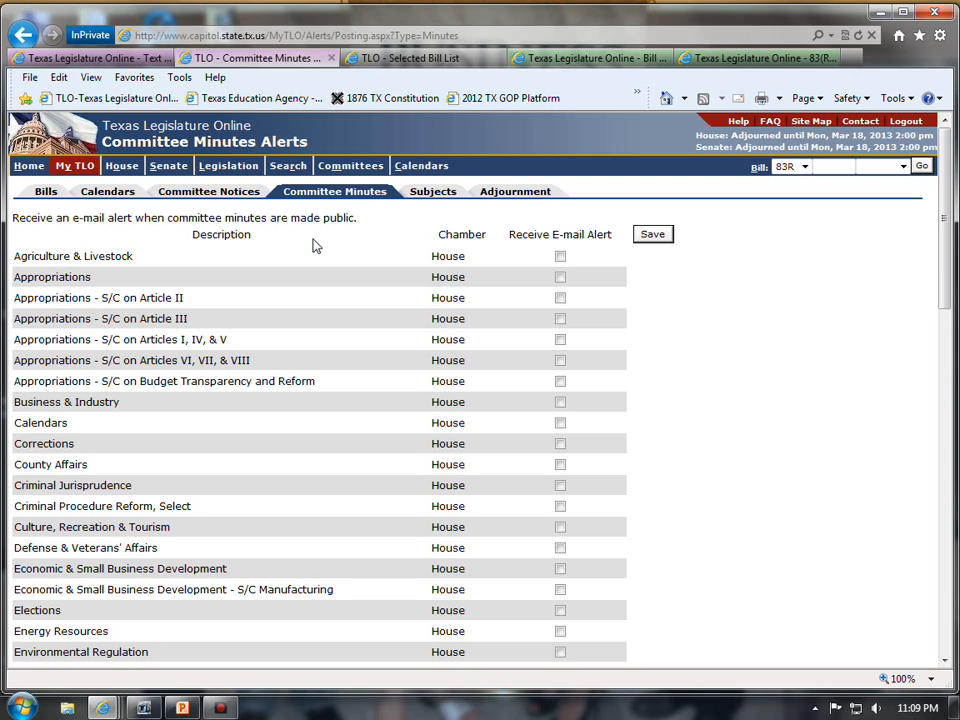
click(651, 235)
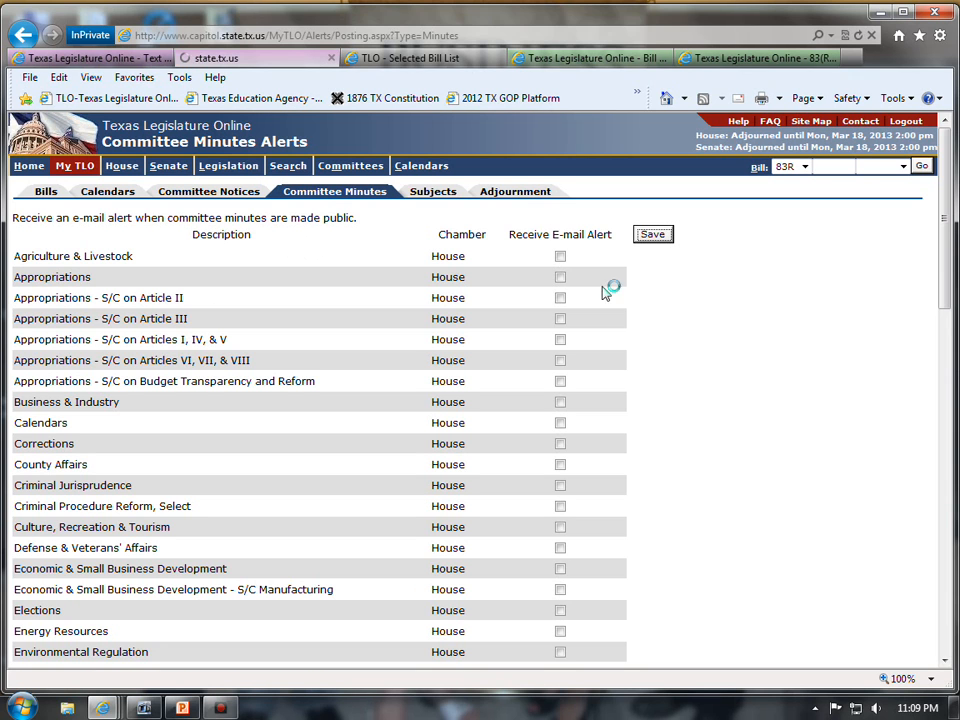
Step: Add the subject Abortion (I0005) from the General Subject Index to the subject alerts
click(418, 196)
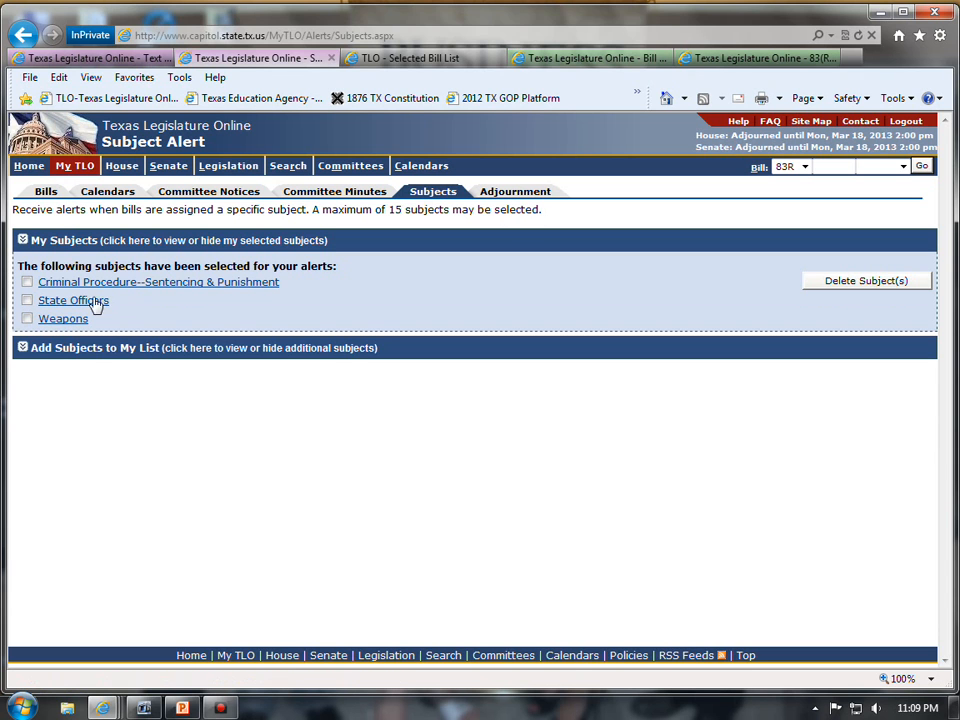
click(137, 352)
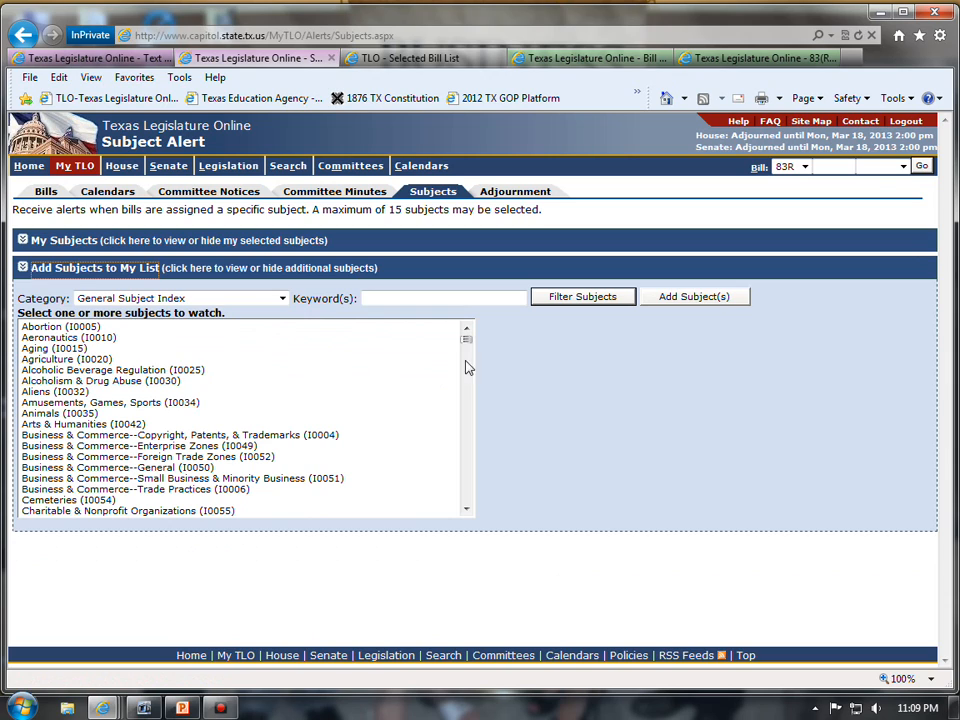
mouse_move(466, 343)
mouse_down()
mouse_move(471, 511)
mouse_move(463, 326)
mouse_up()
click(347, 371)
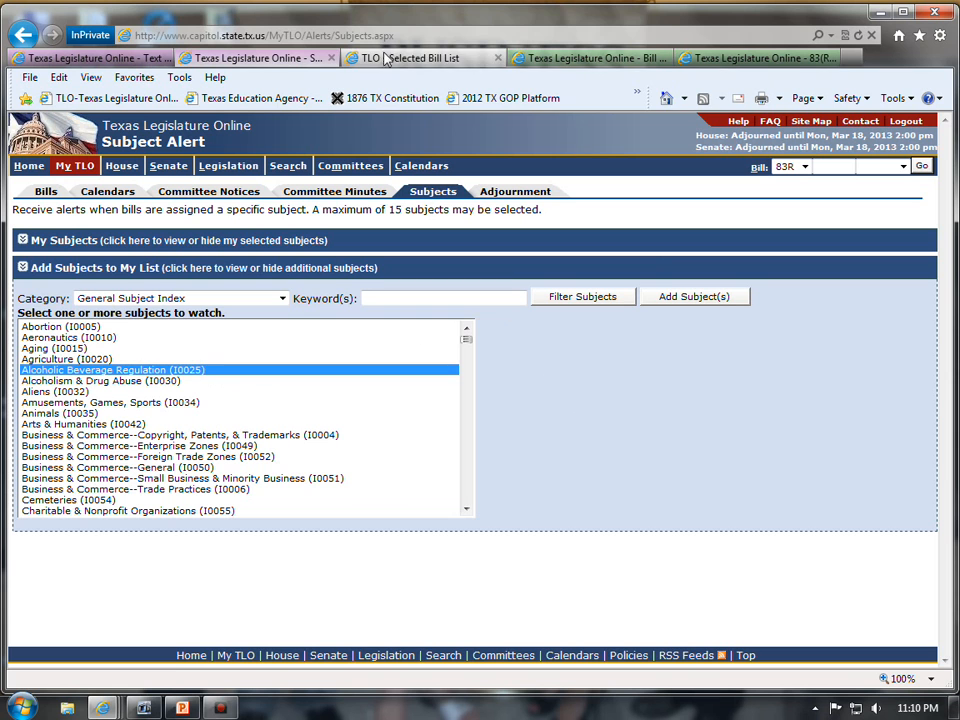
click(740, 58)
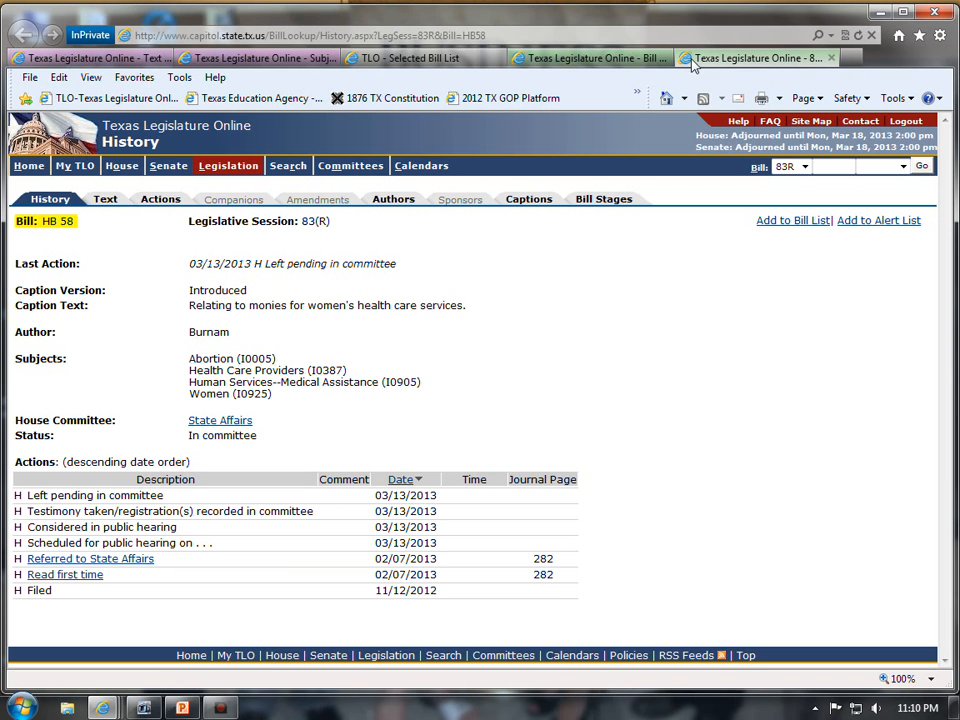
click(220, 57)
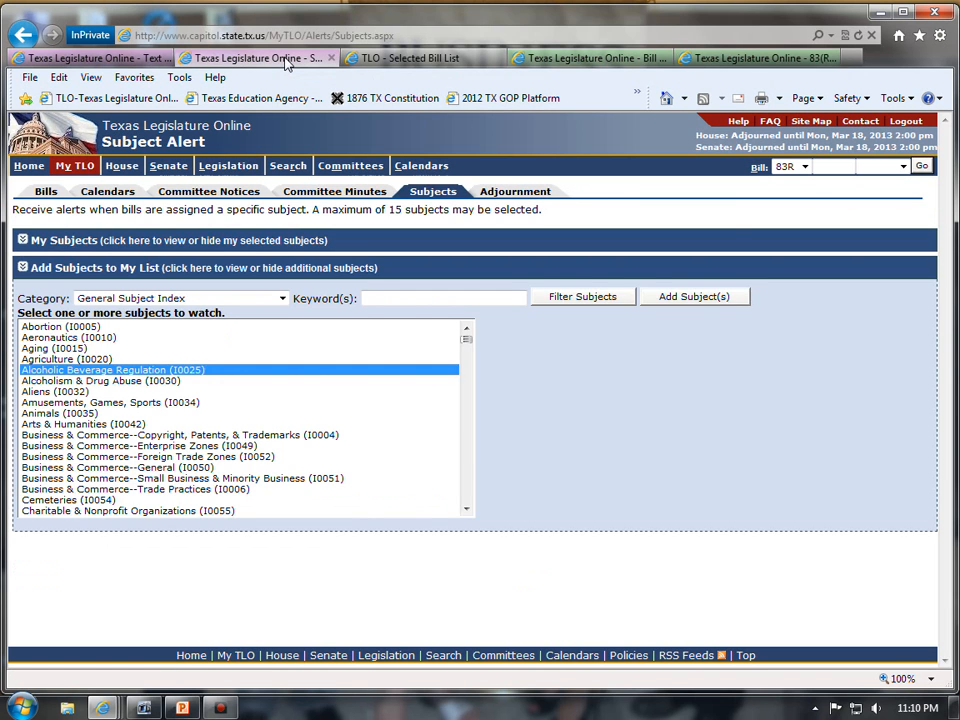
click(80, 328)
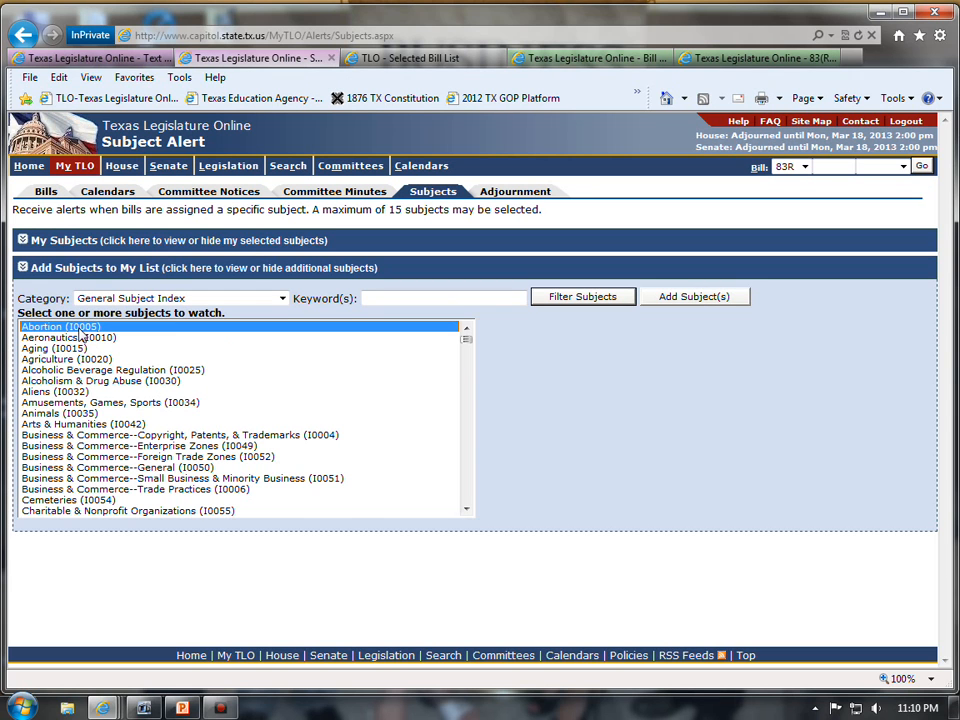
click(698, 303)
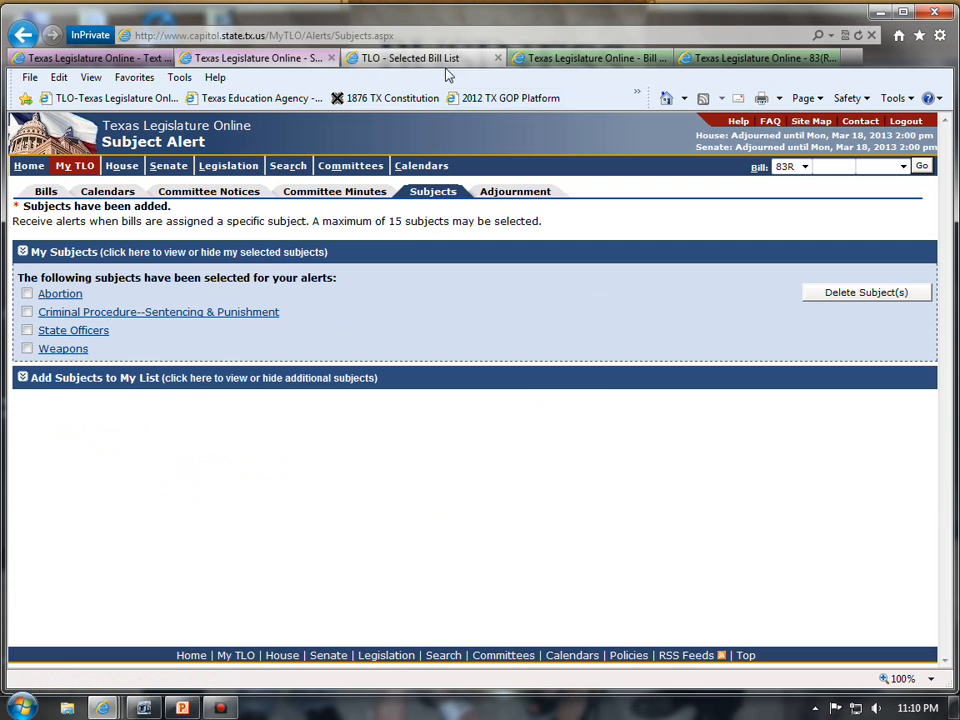
Step: Check HB 58's subjects in its history and add Health Care Providers (I0387) to the subject alerts
click(757, 58)
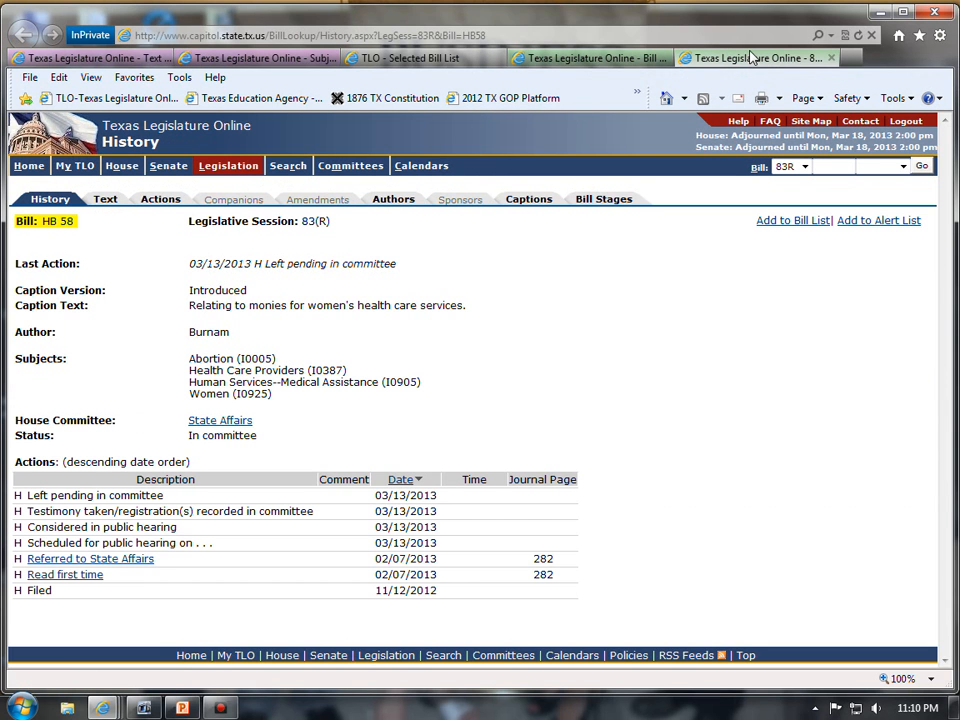
click(297, 60)
click(209, 380)
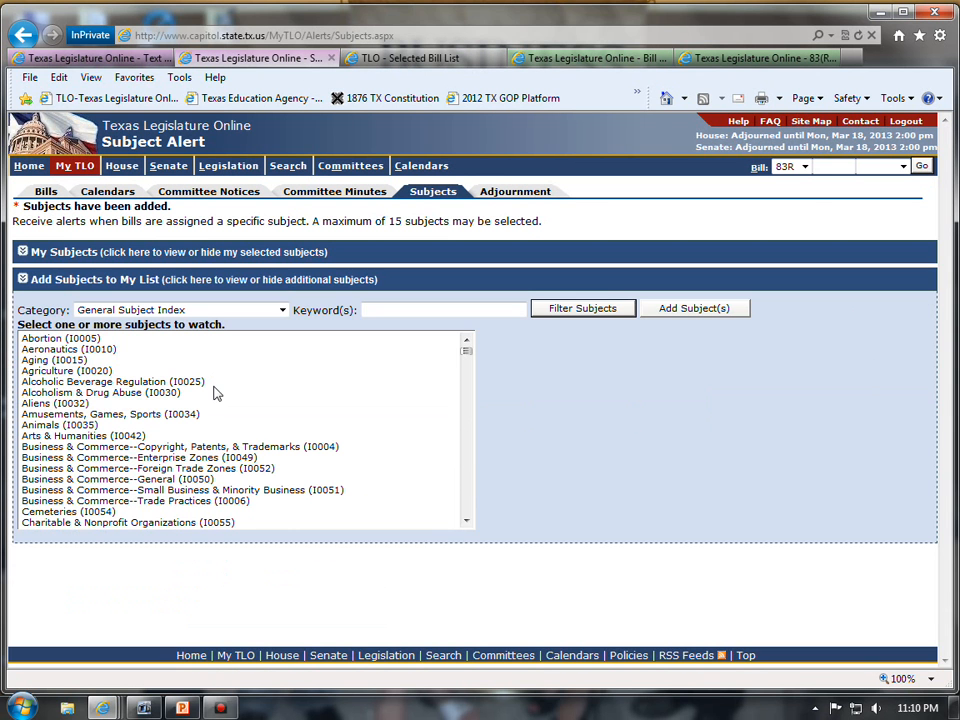
click(467, 497)
click(471, 497)
click(471, 497)
click(471, 497)
click(471, 497)
click(471, 497)
click(471, 497)
click(471, 497)
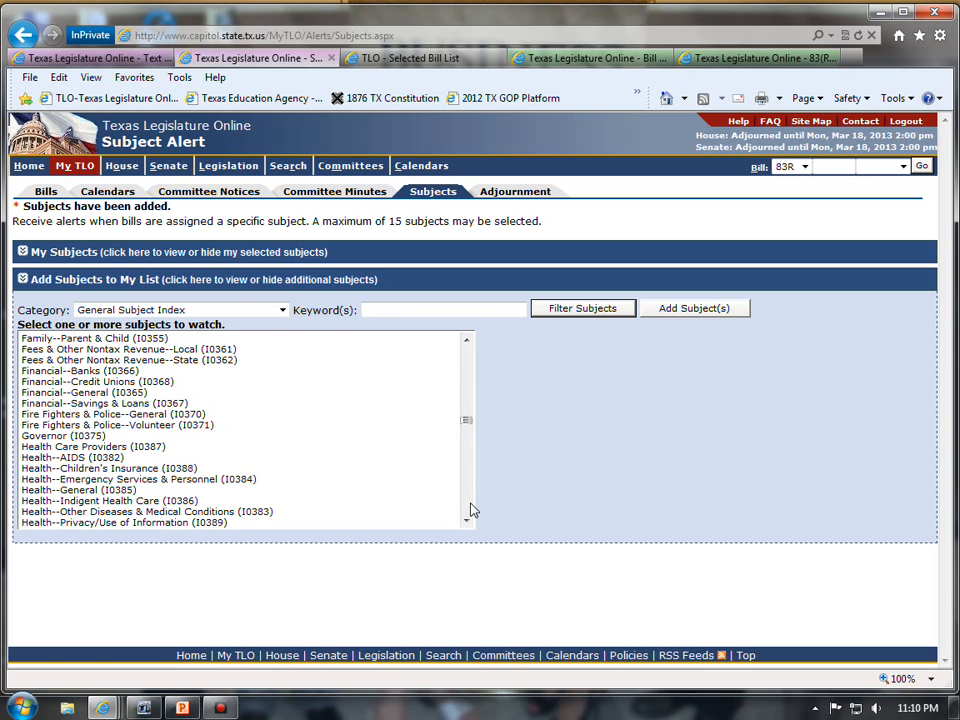
click(108, 448)
click(694, 309)
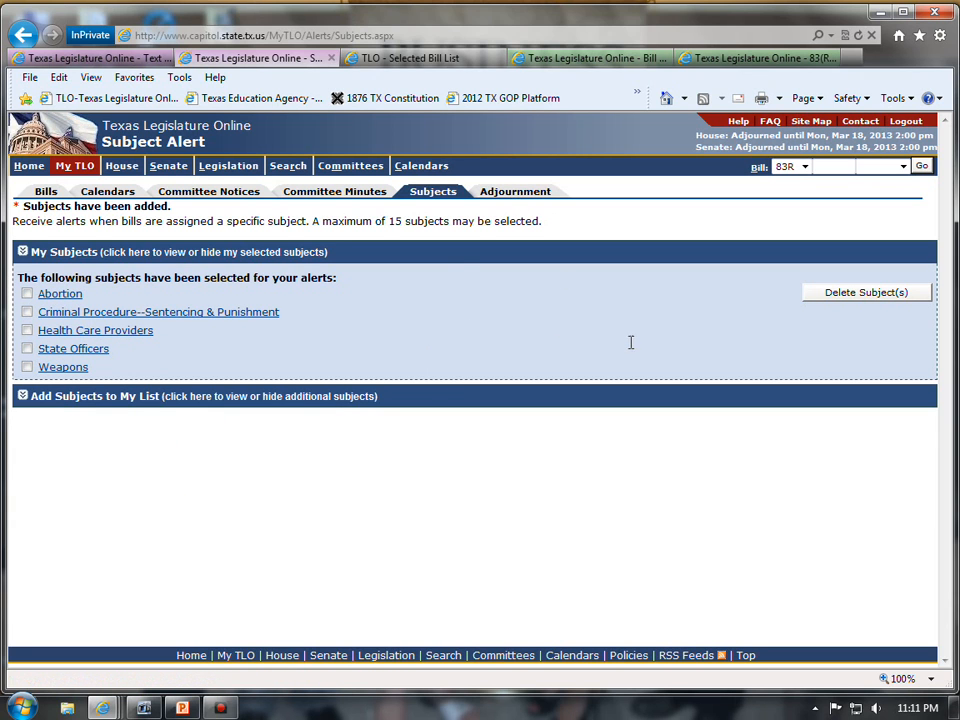
Step: Open the Adjournment alerts and save them with both the house and senate options left unselected
click(520, 197)
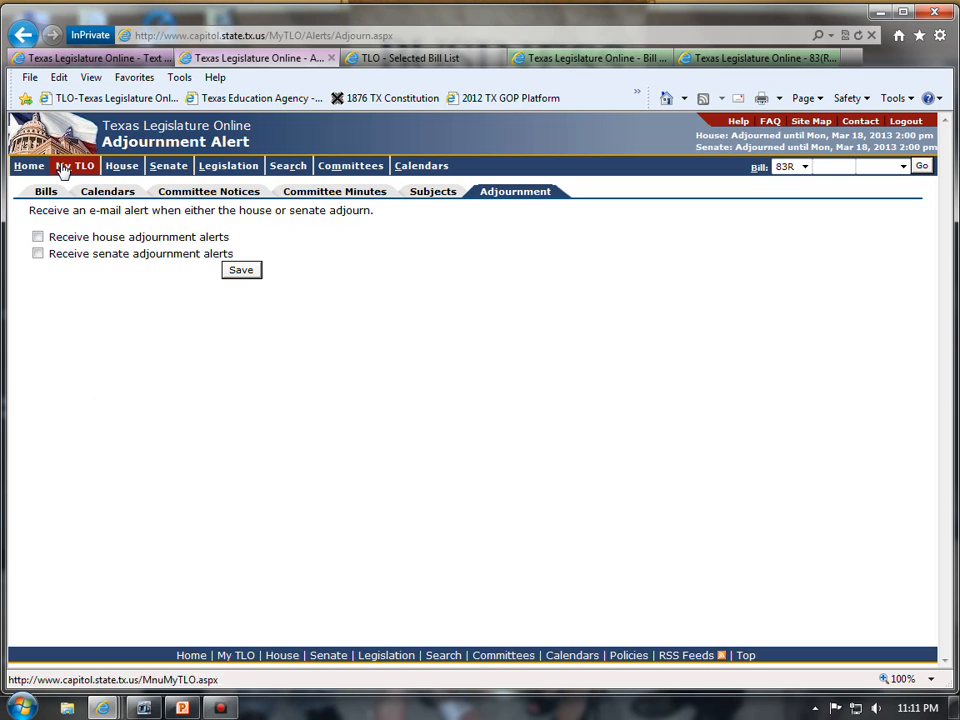
mouse_move(66, 170)
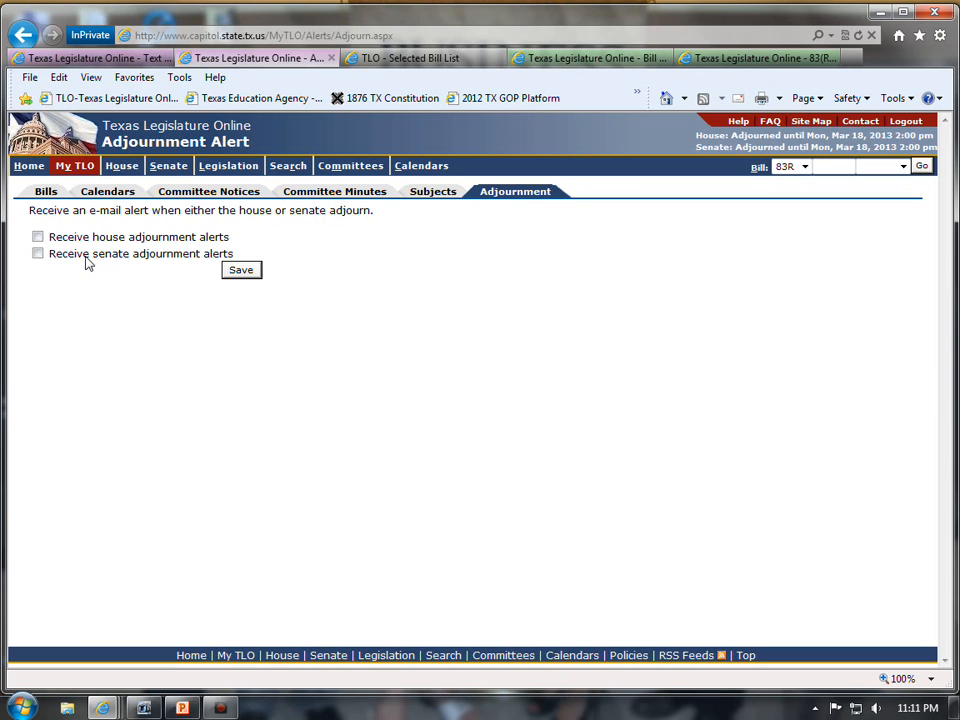
click(238, 273)
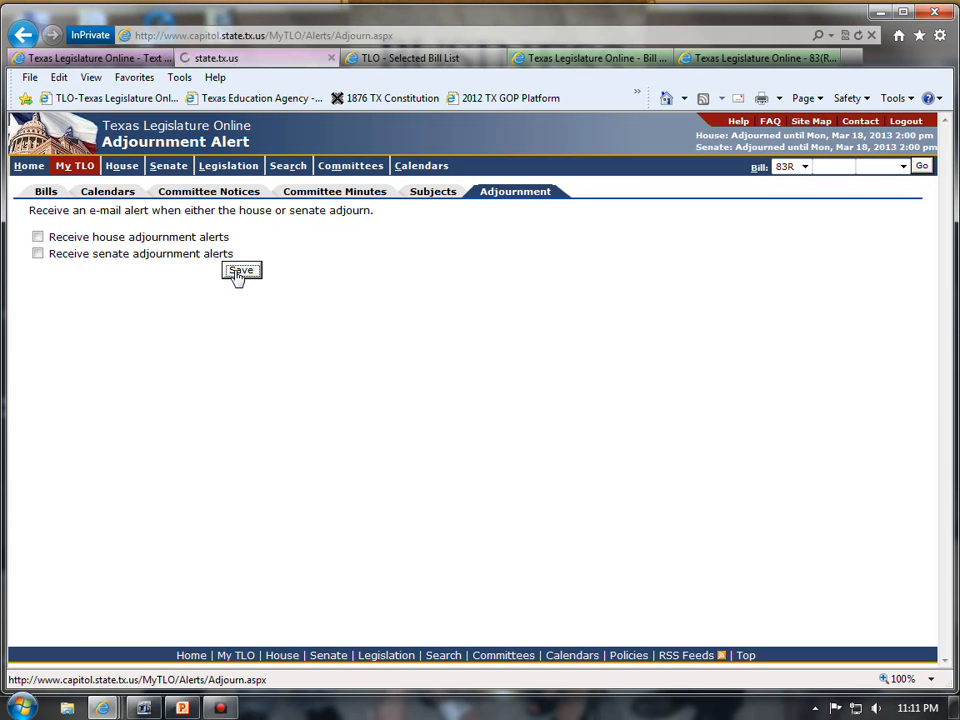
Step: View the Bill Alert List and return to the browser tab with the Bill Alerts Report
click(46, 193)
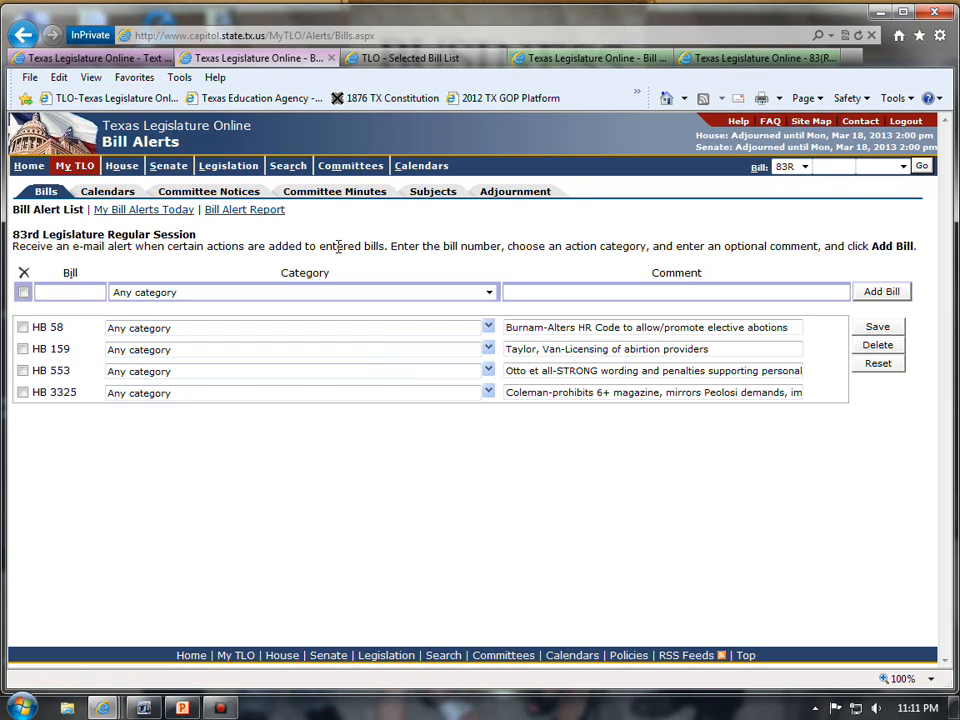
click(593, 58)
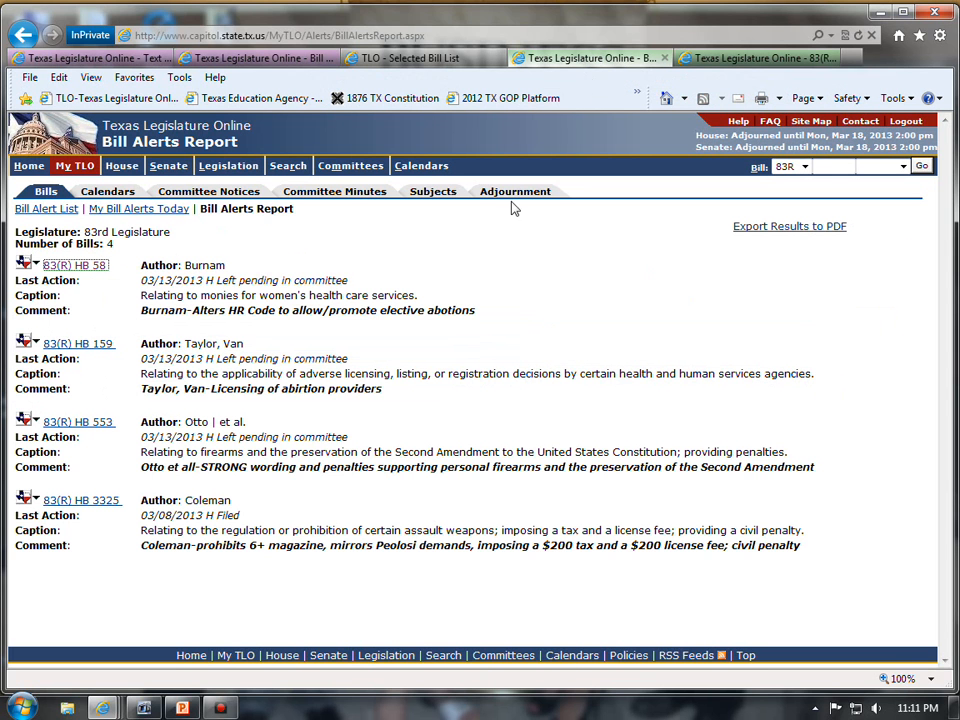
Step: Close the Bill Alerts Report and look up bill HB 1057 by number from the site's home page
click(664, 58)
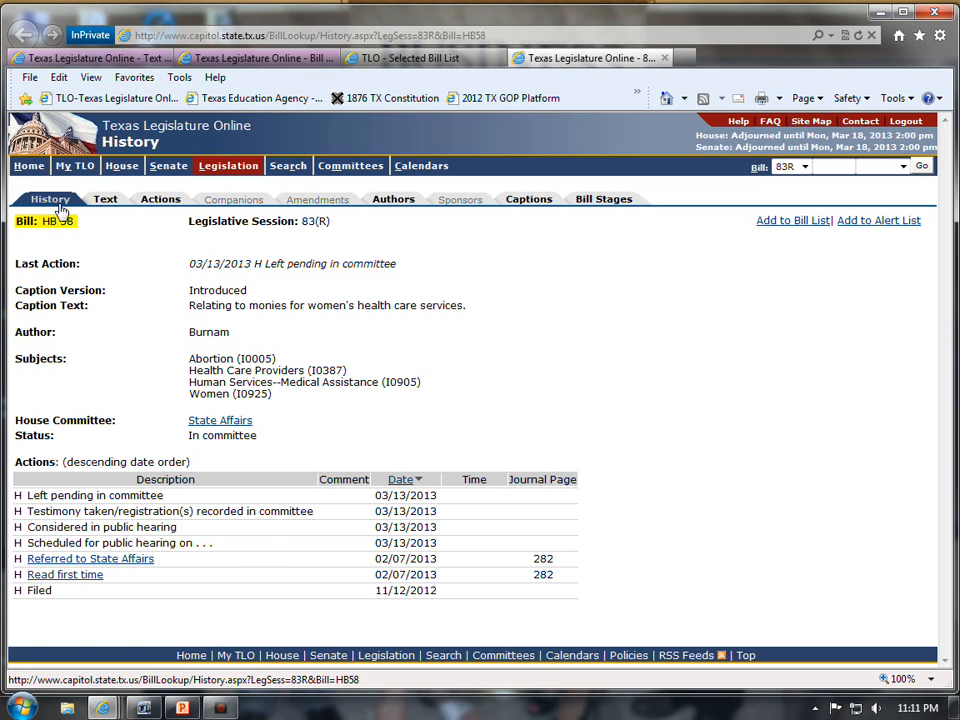
click(28, 168)
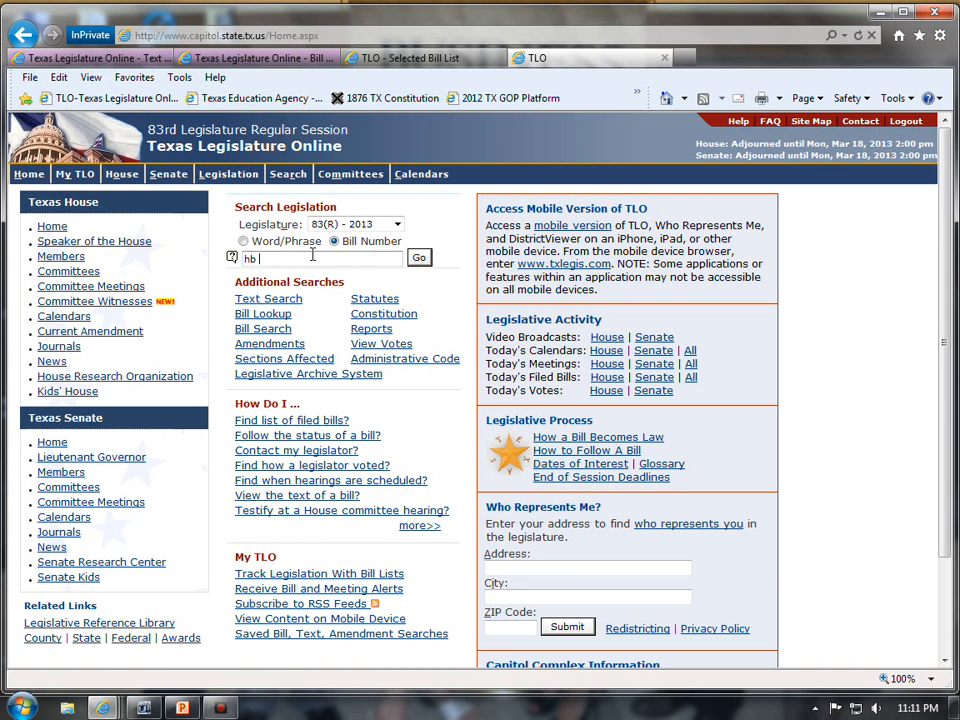
text(057)
key(Return)
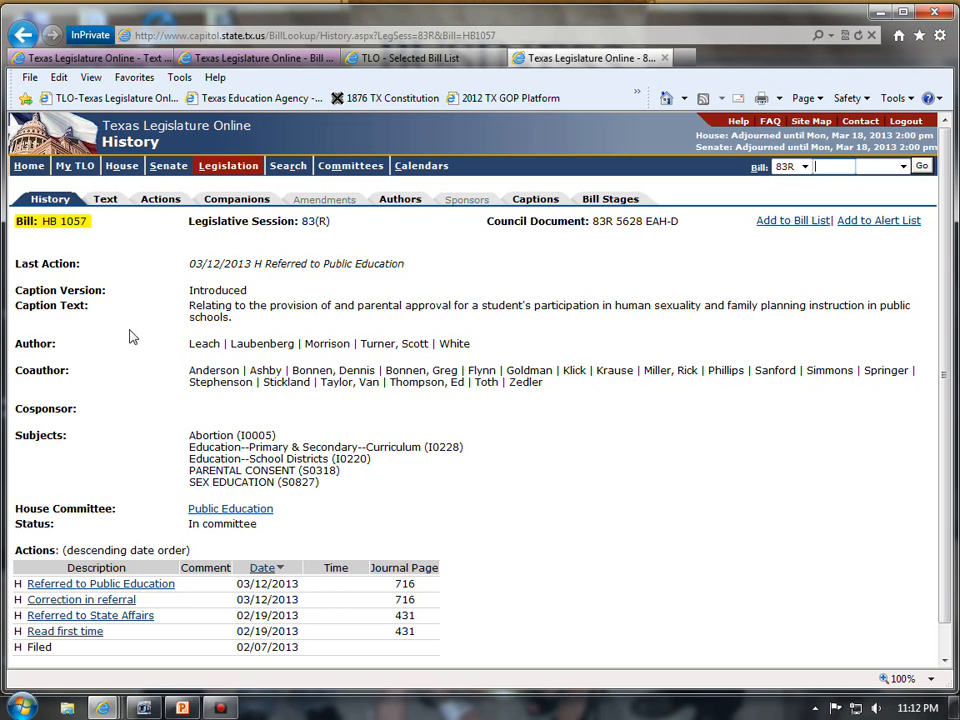
Step: View the introduced text of HB 1057 as a PDF and return to the bill's history
click(104, 200)
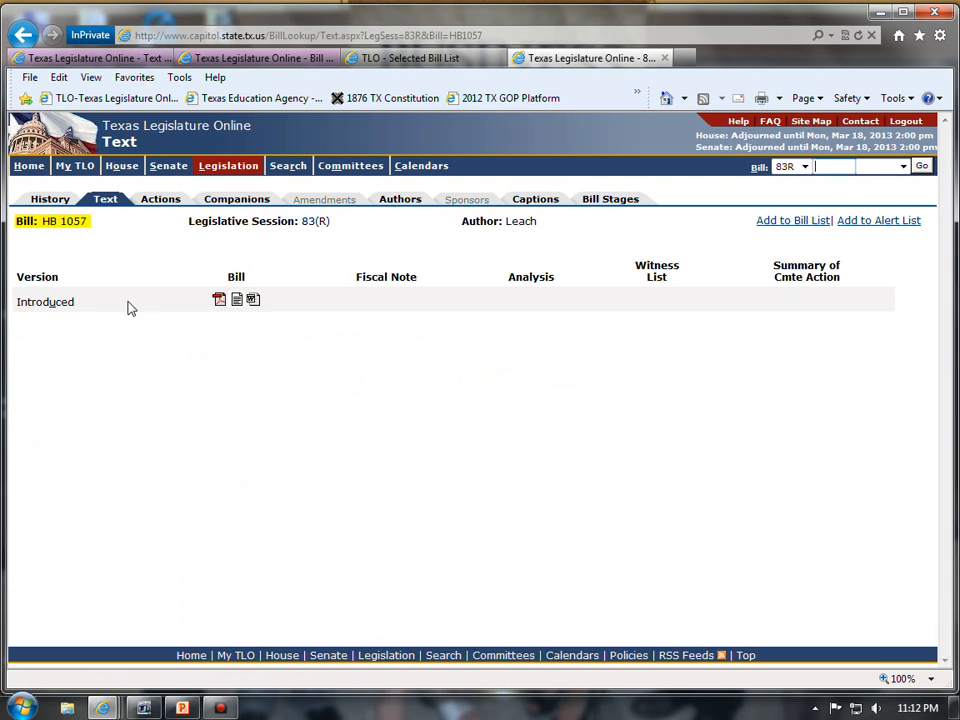
click(219, 299)
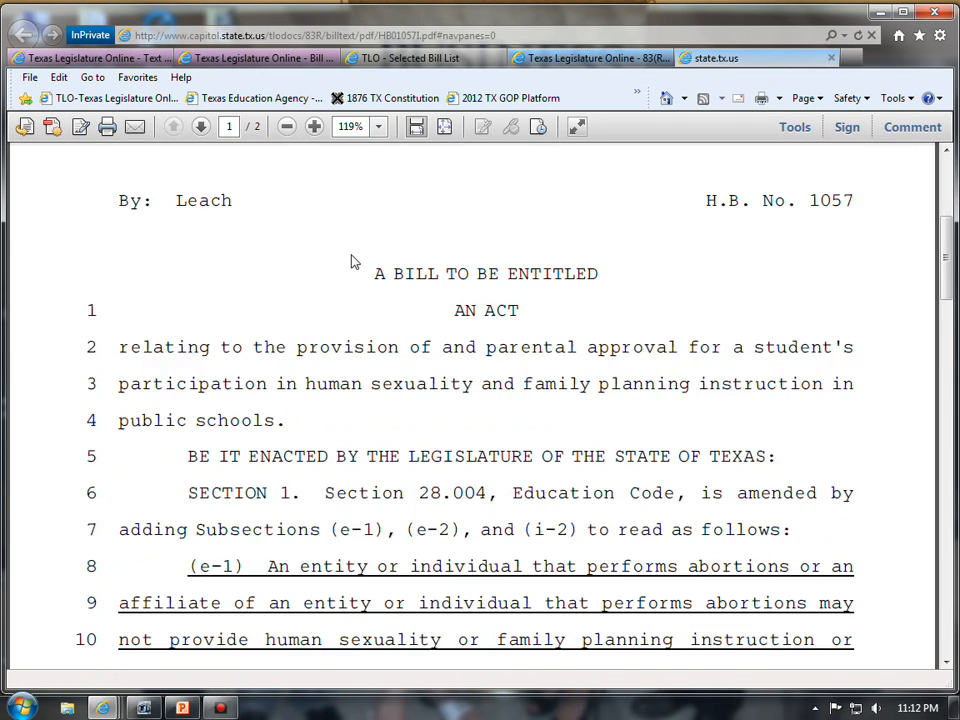
click(831, 58)
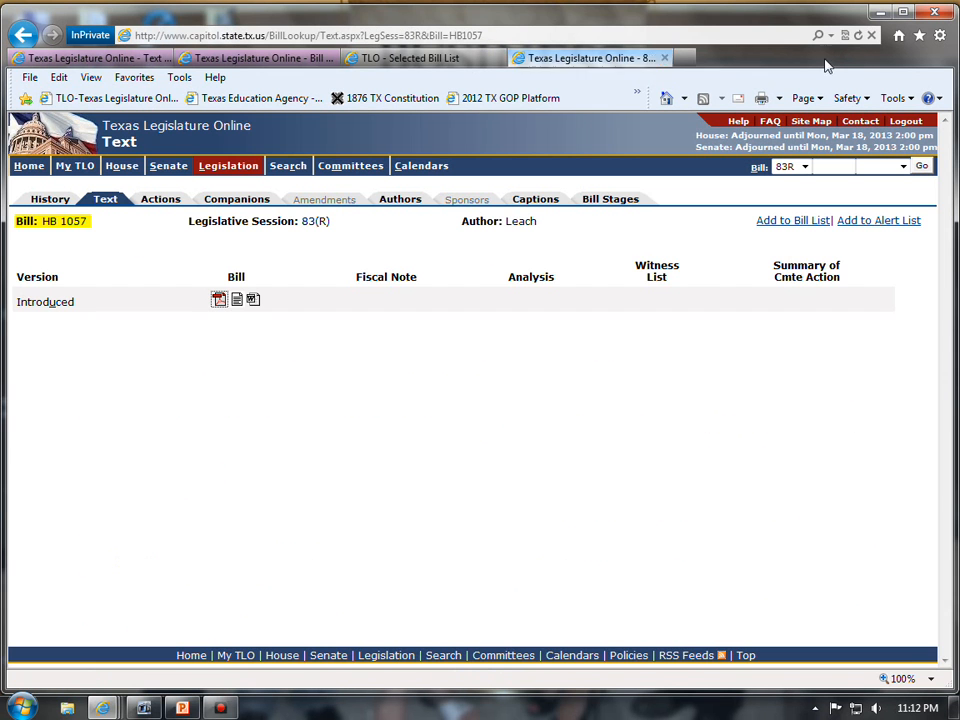
click(48, 198)
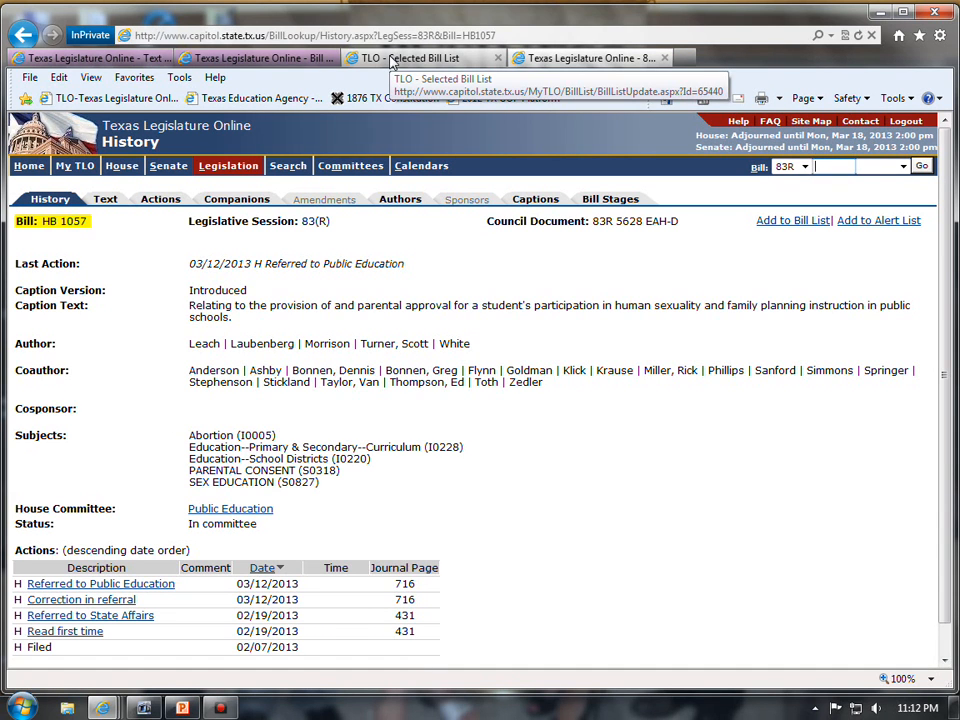
Step: Review the text search results and the Abortion BAD bills list, and return to HB 1057's history
click(80, 57)
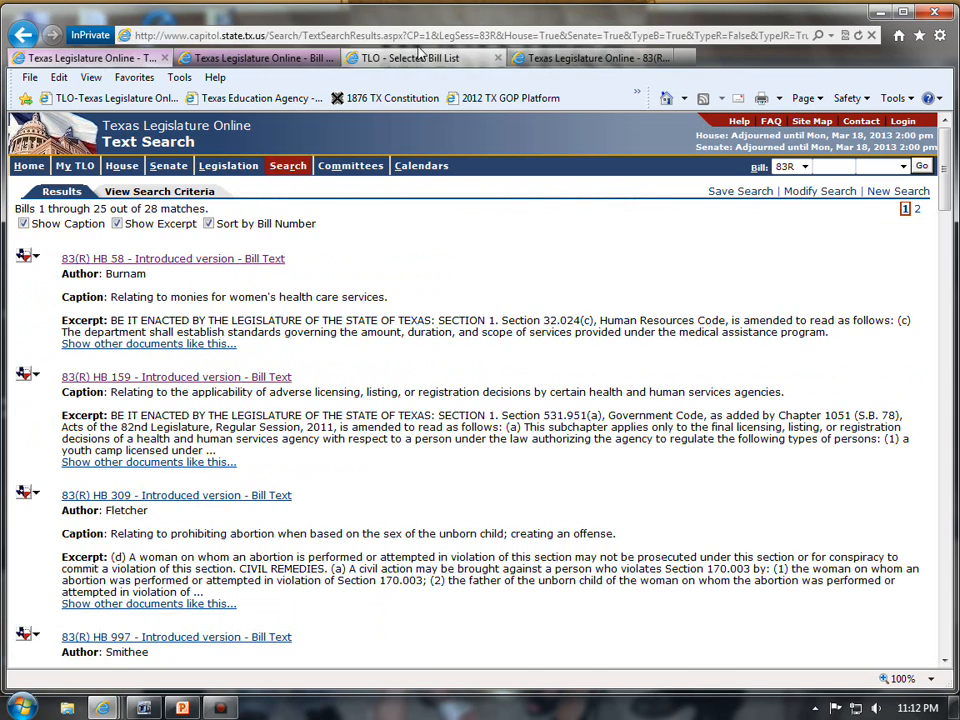
click(422, 57)
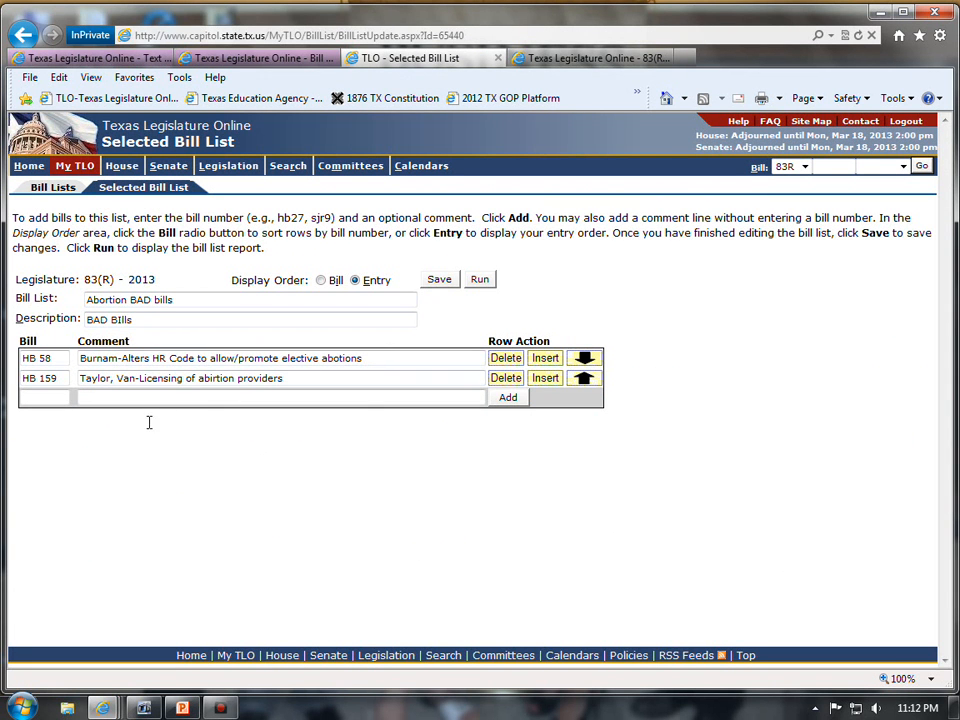
click(290, 59)
click(540, 62)
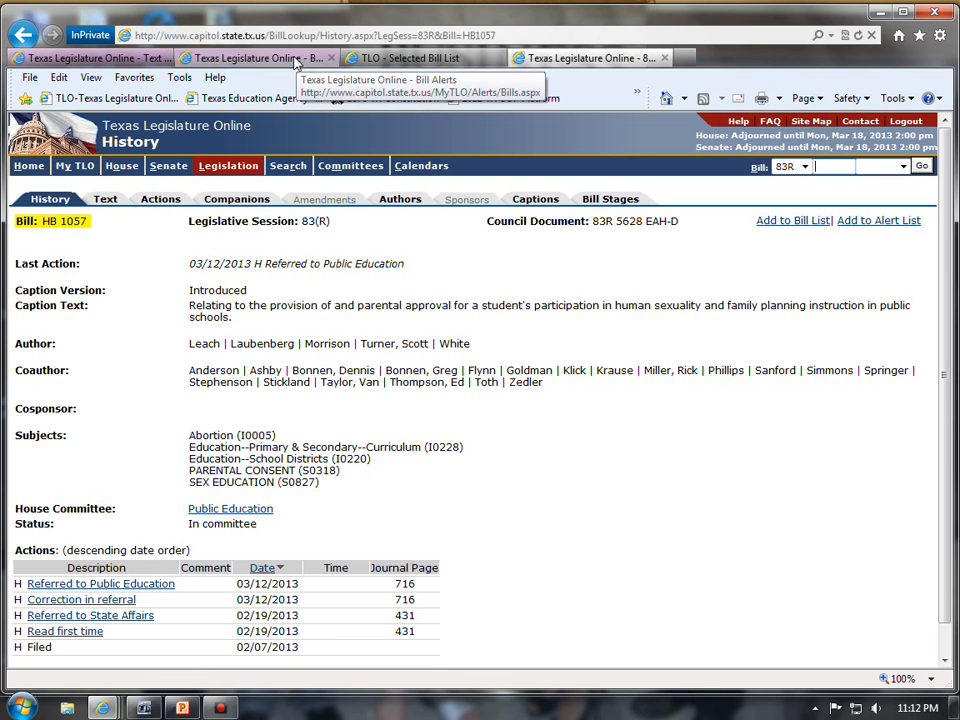
click(374, 60)
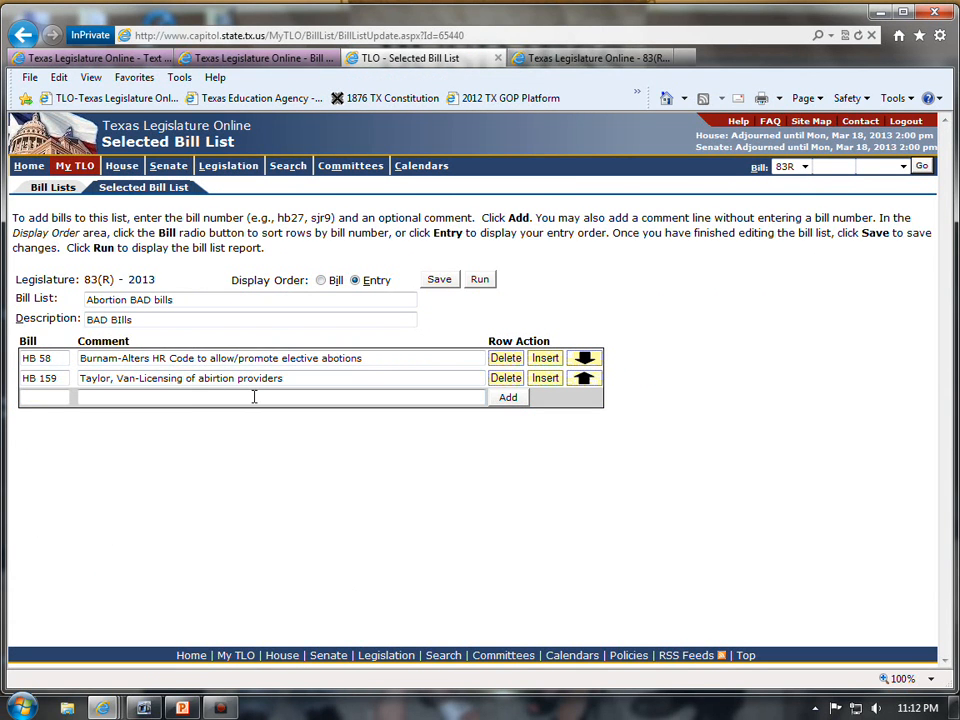
click(568, 60)
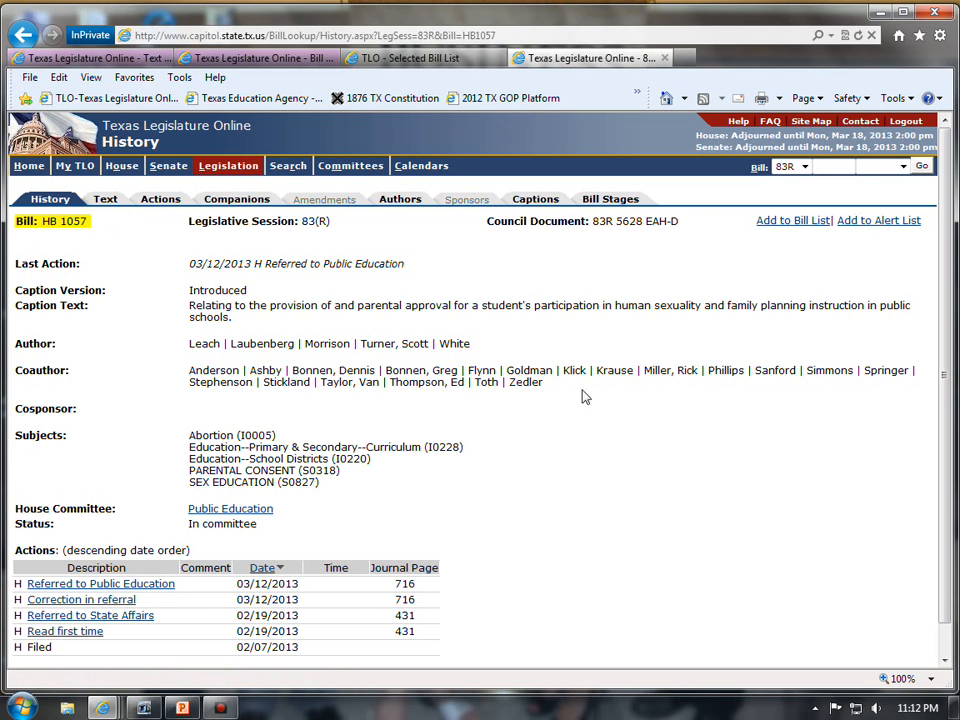
Step: Set HB 1057 to go into a new bill list named "Abortion GOOD bills" with the description "GOOD bills"
click(797, 224)
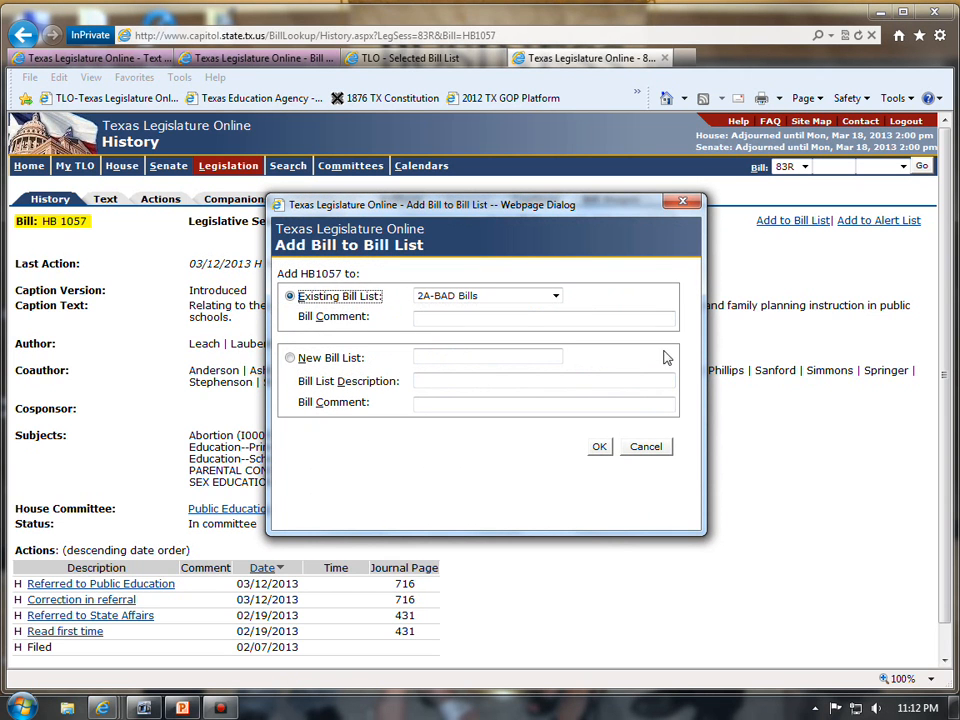
click(555, 296)
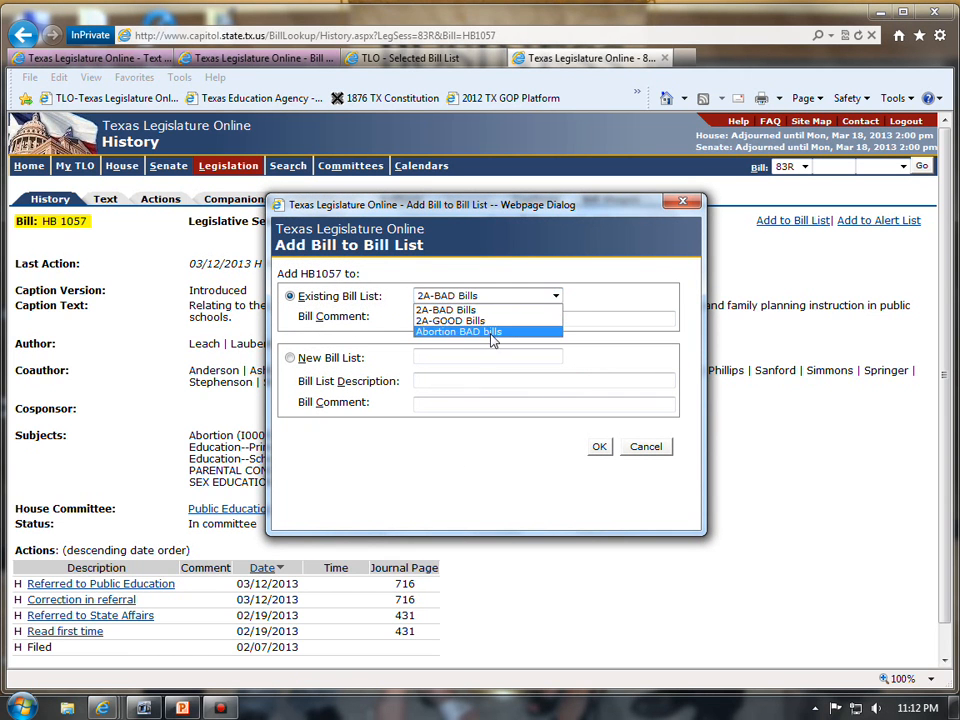
click(557, 297)
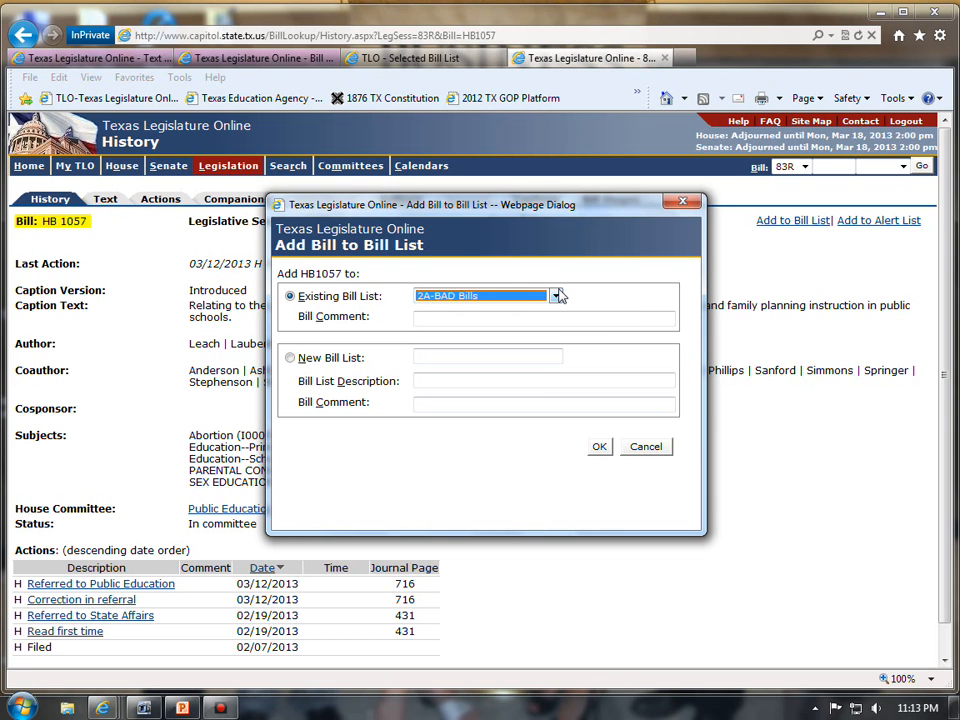
click(290, 359)
click(443, 358)
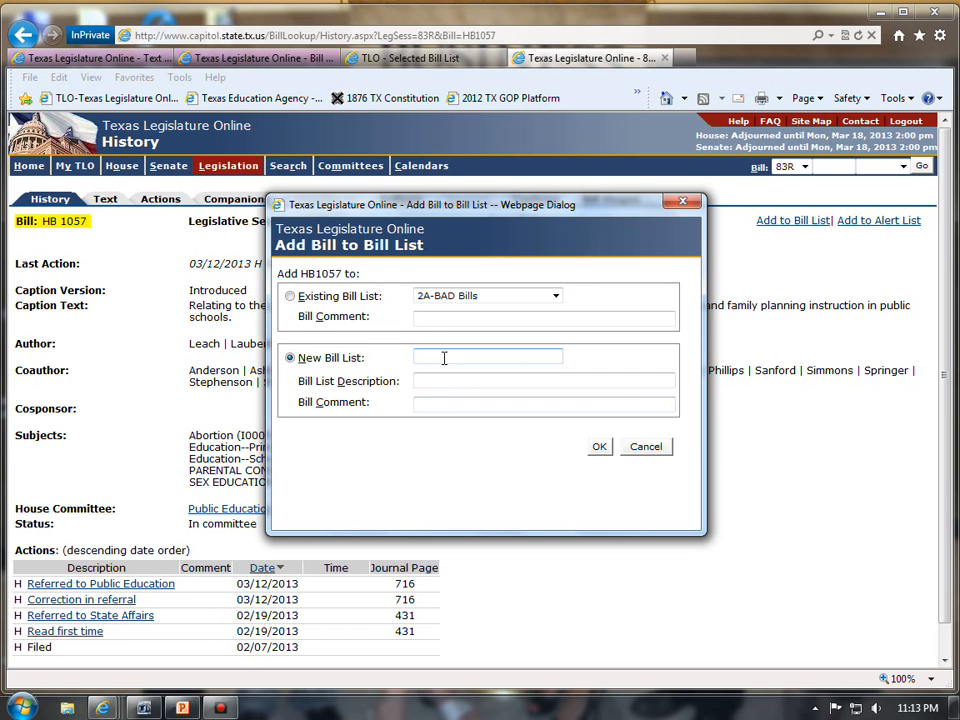
text(Abortion GOOD bills)
click(441, 384)
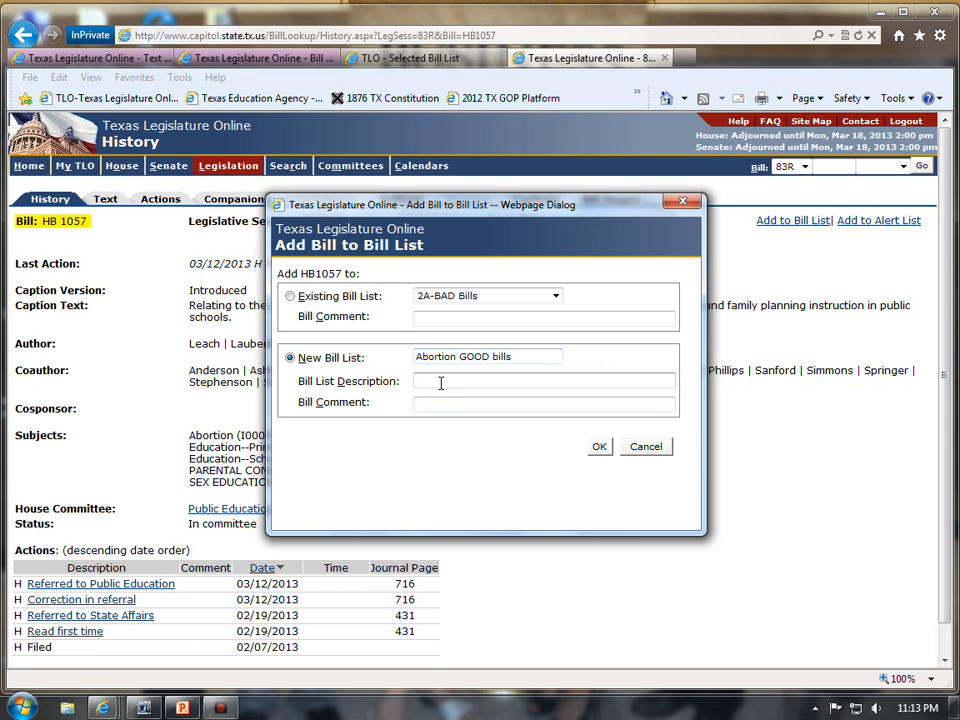
text(GOOD bills)
Step: Enter the bill comment "Leach-abortion providers may not provide sex instrustion in public schools" and add HB 1057 to the new list
click(431, 404)
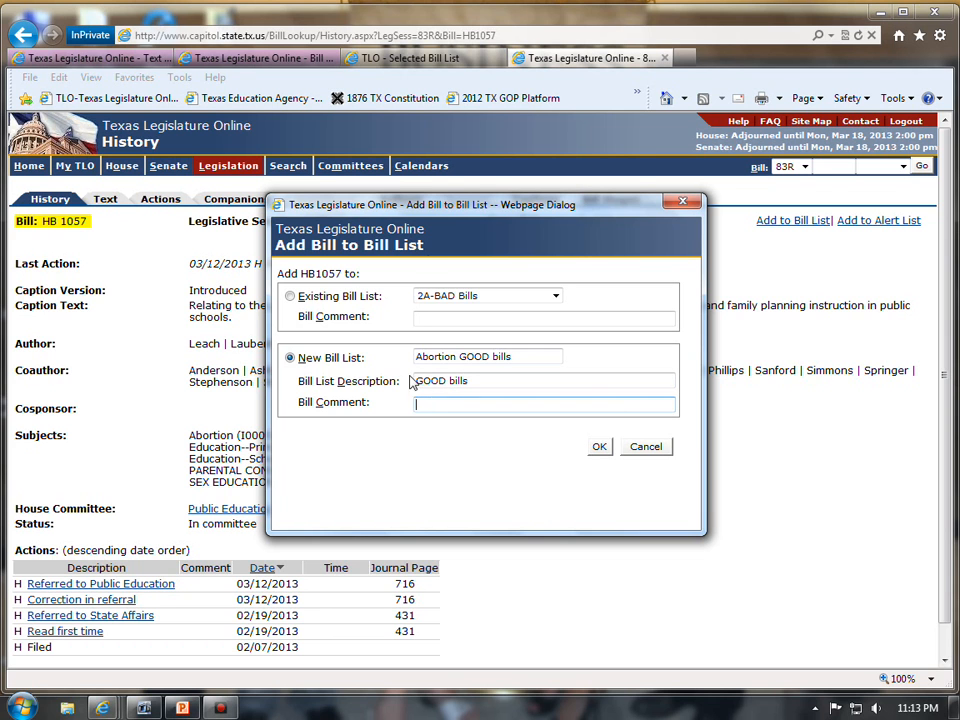
drag(501, 208, 627, 205)
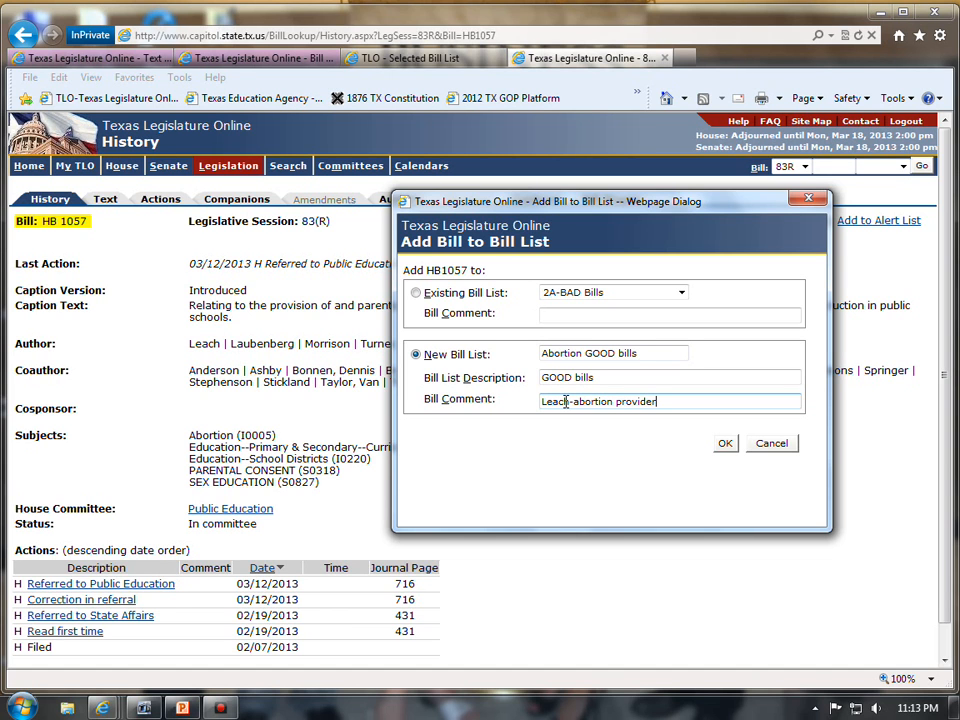
text(may not provide sex ins)
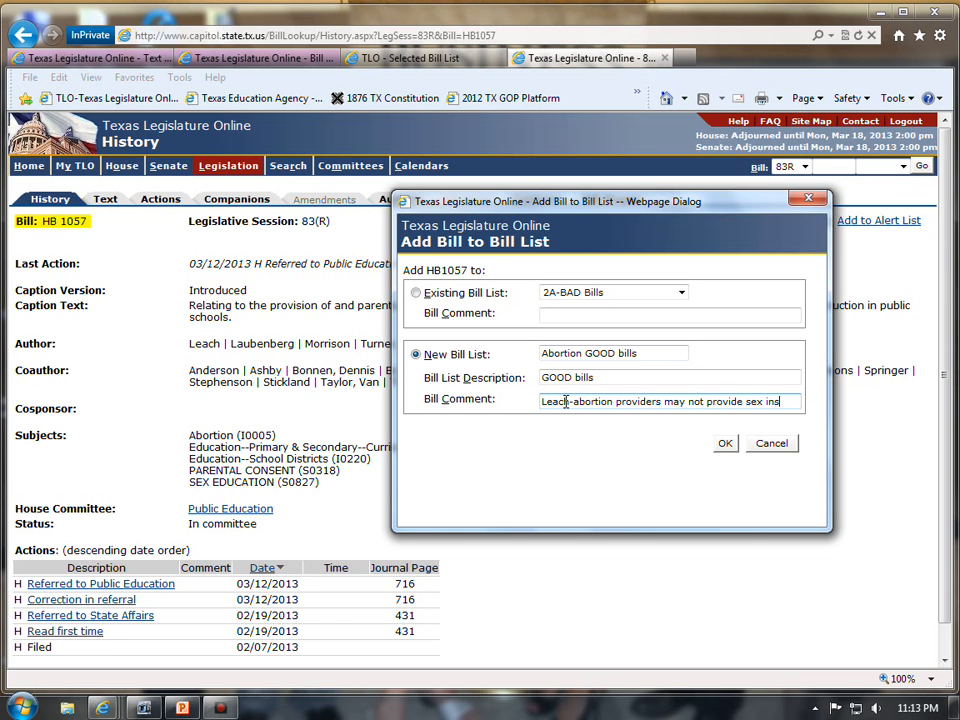
text(ction )
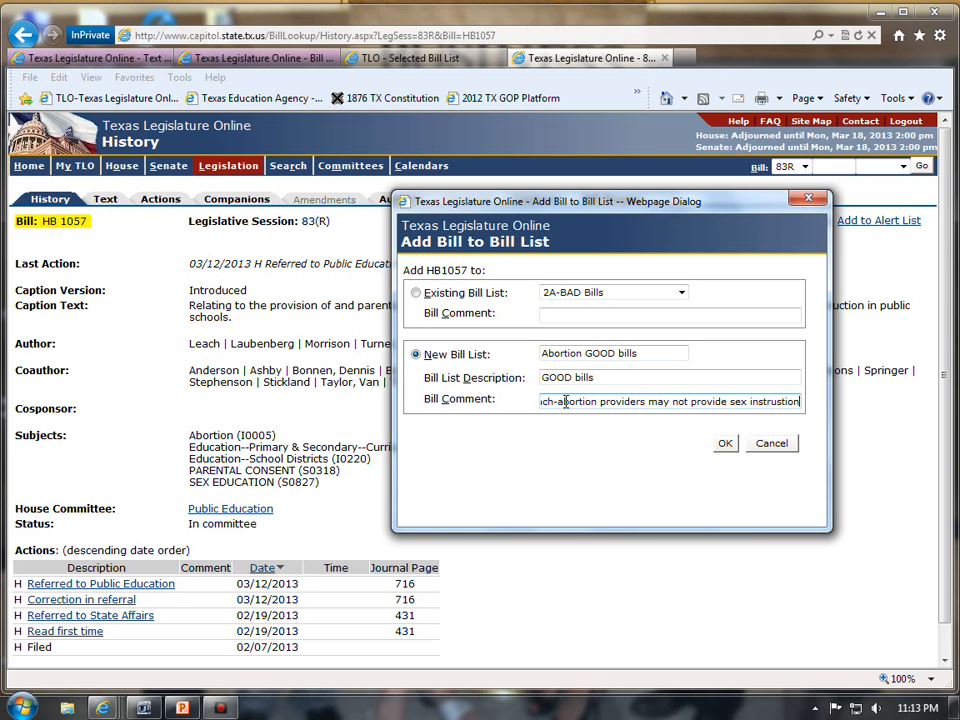
text(in publi)
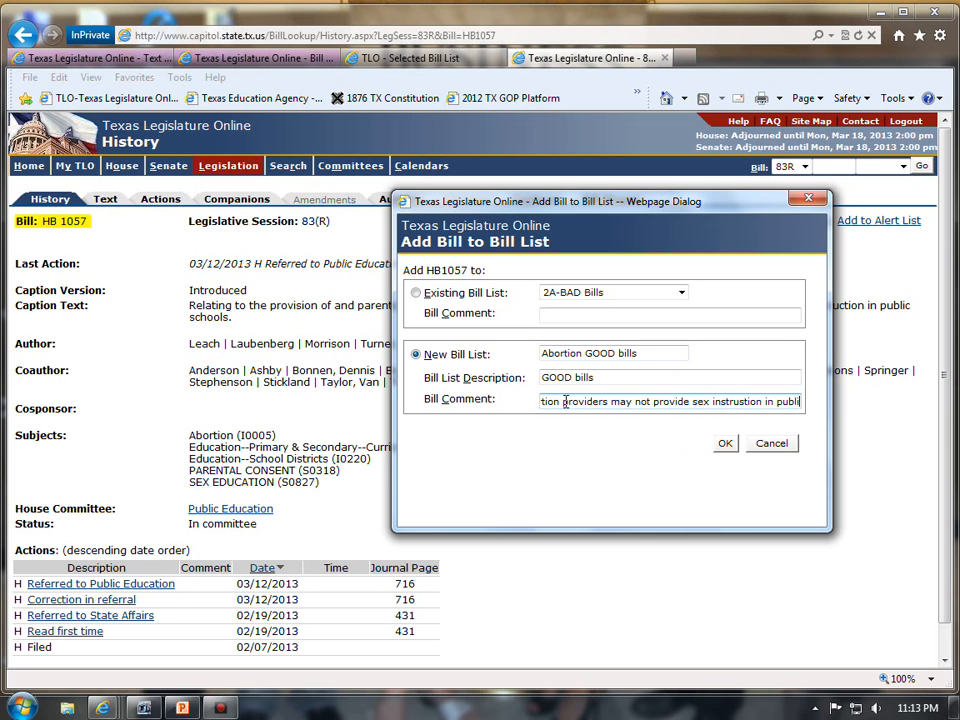
text(c schools)
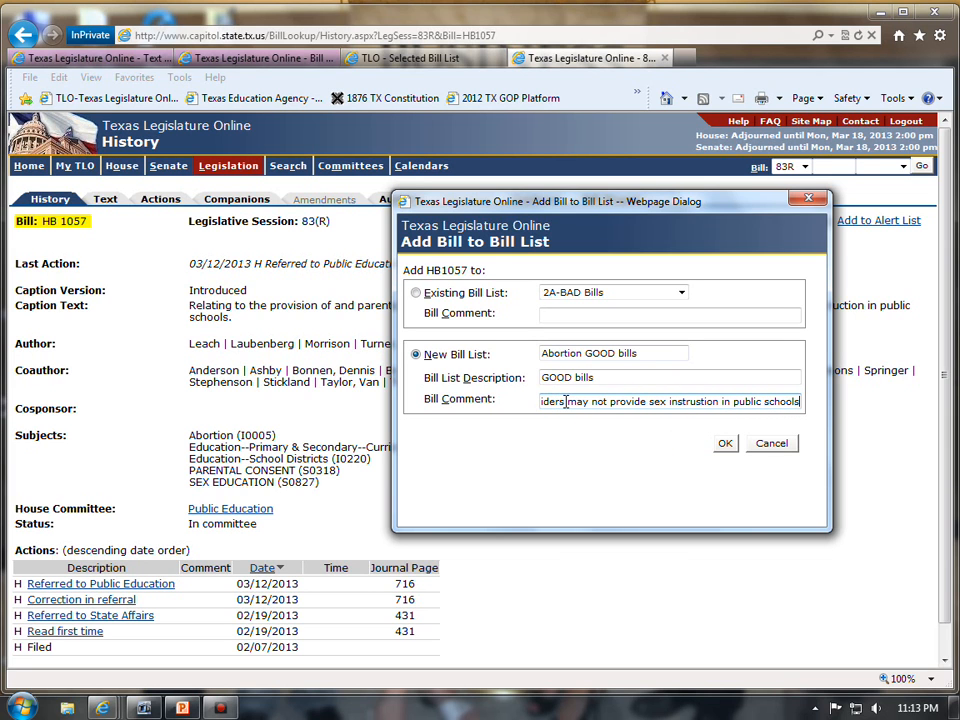
click(725, 443)
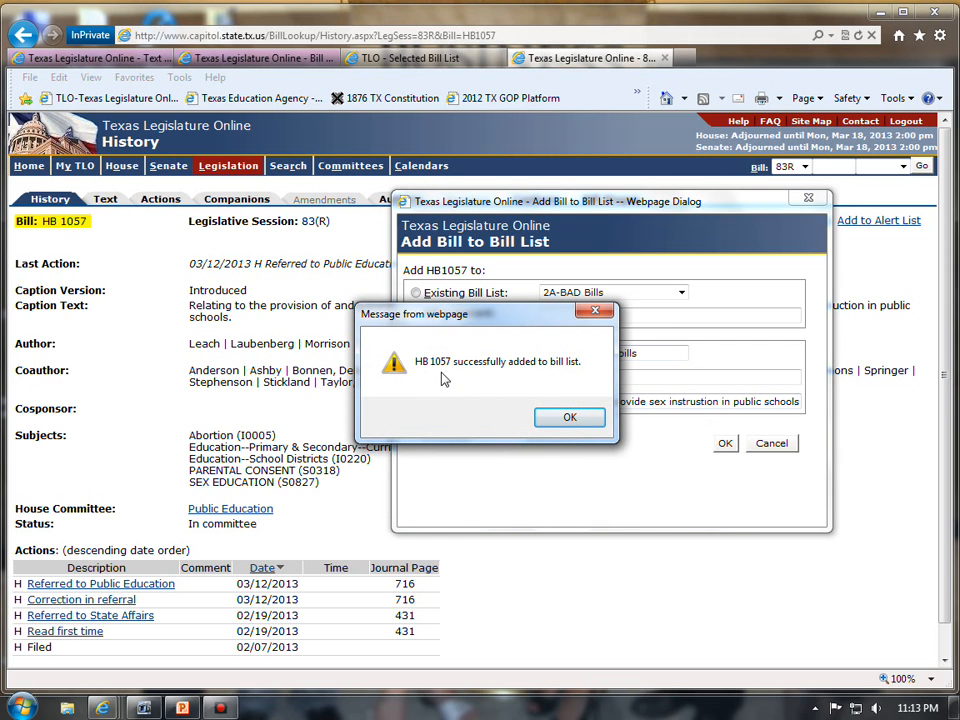
click(566, 418)
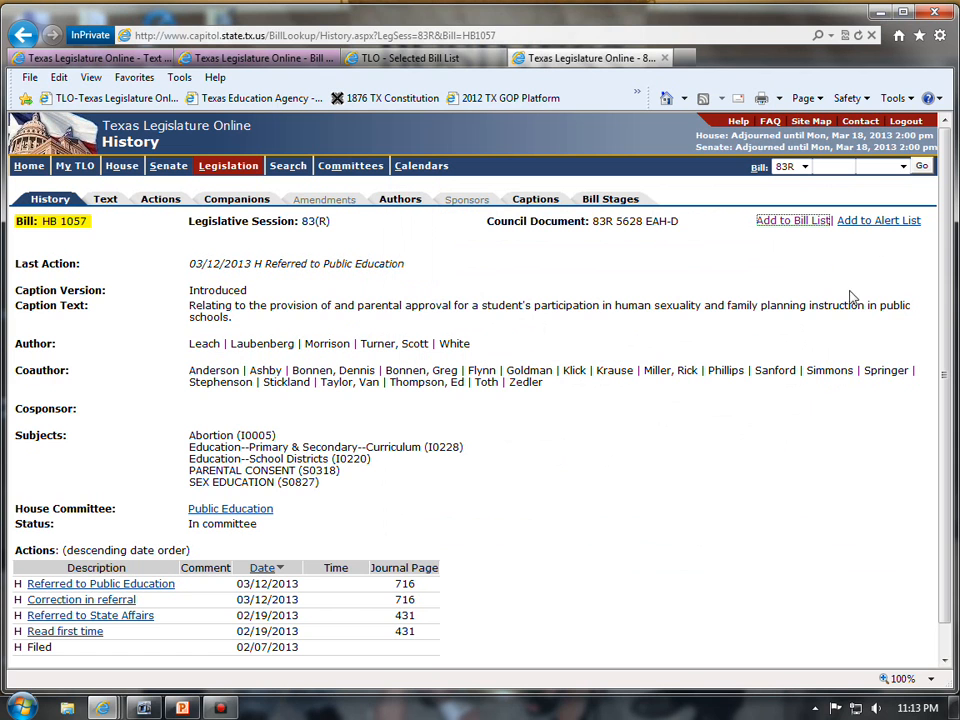
Step: Add HB 1057 to the alert list for any category with the comment "Leach-Abortion providers may not provide sex instr"
click(872, 222)
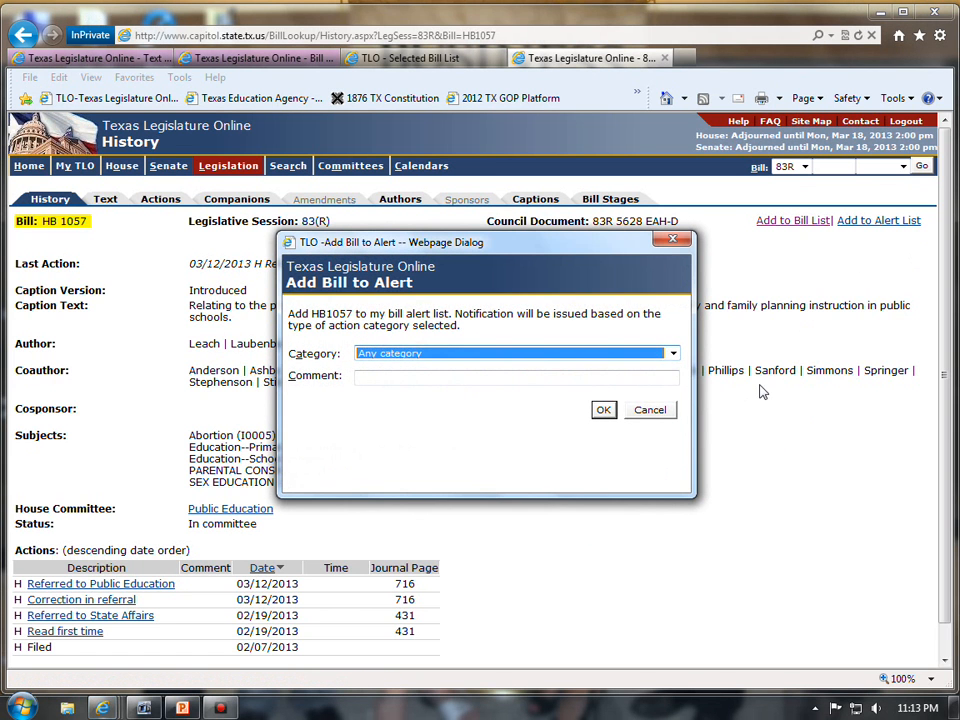
click(675, 355)
click(676, 356)
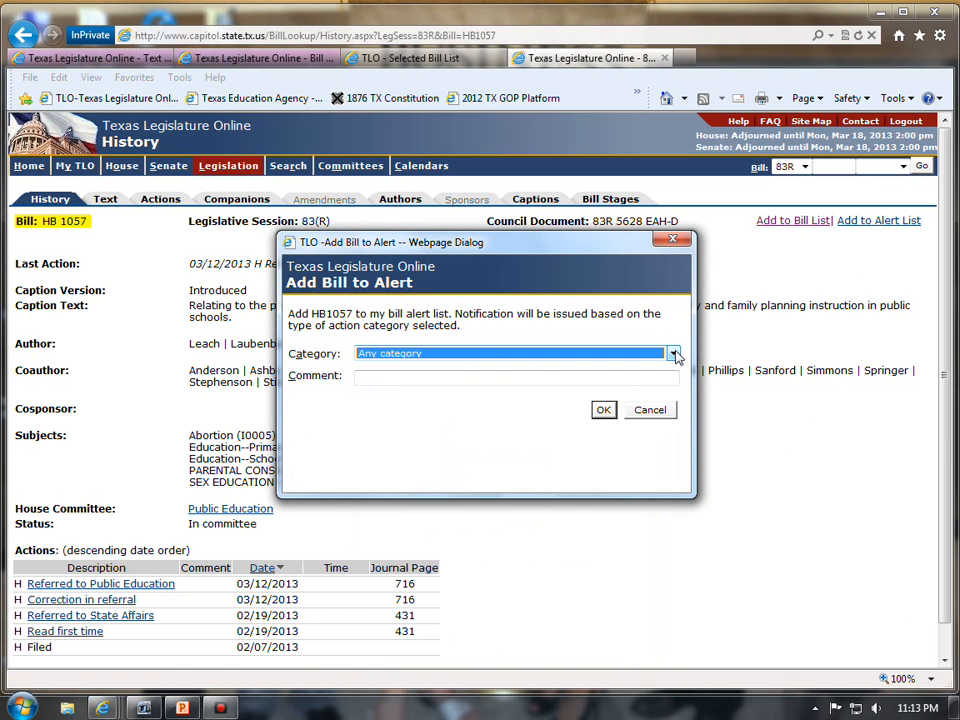
click(438, 376)
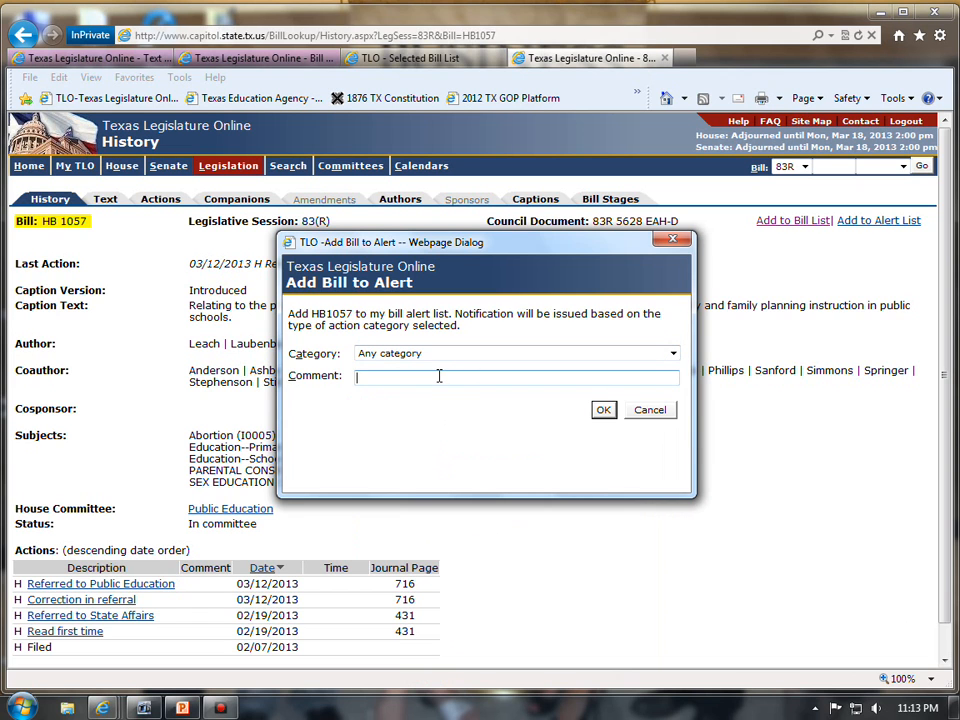
text(Lead)
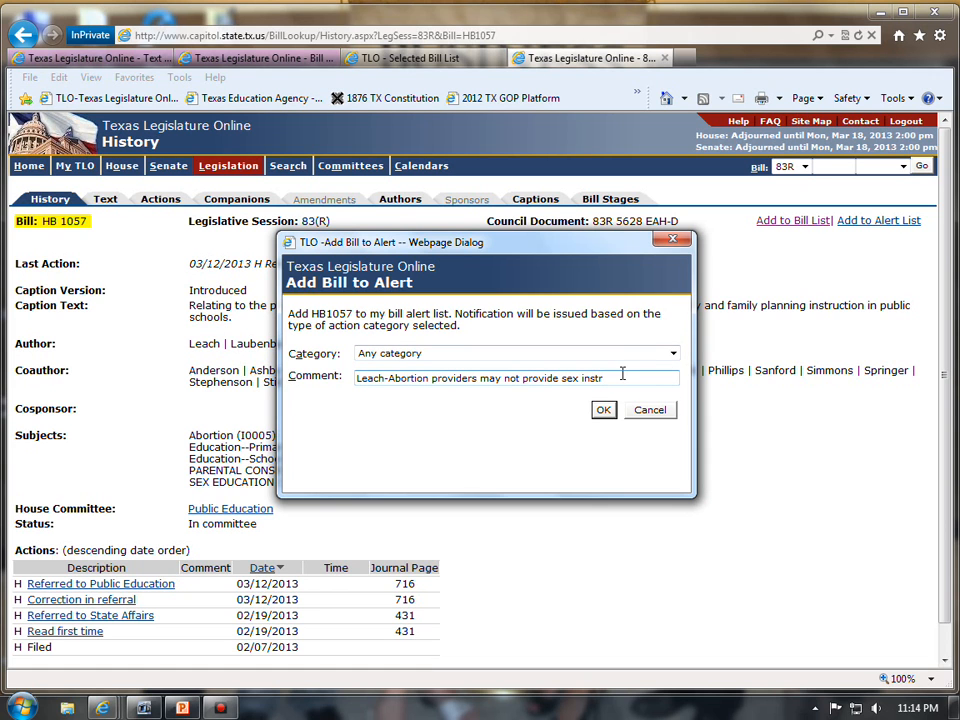
click(604, 411)
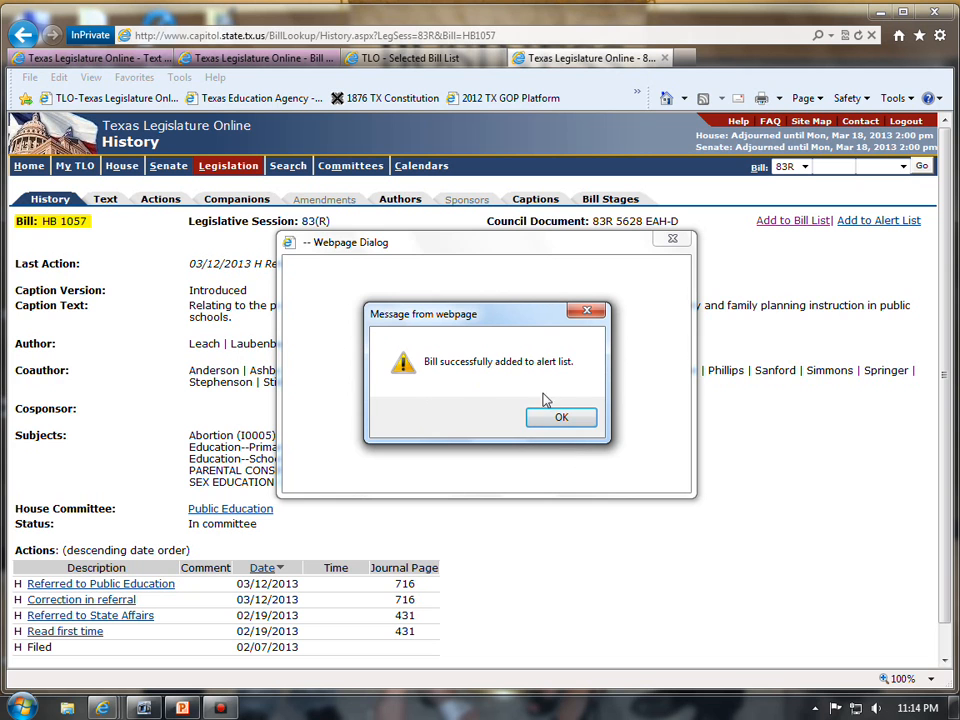
click(561, 420)
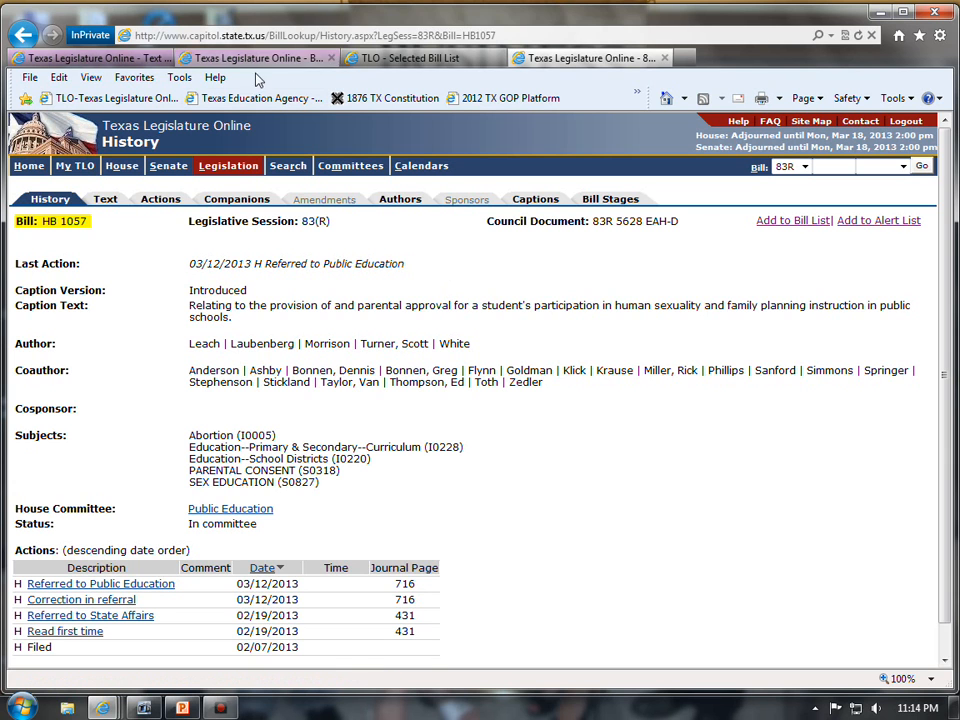
Step: In the bill alerts, complete HB 1057's comment as "Leach-Abortion providers may not provide sex instruction in public schools" and save it
mouse_move(68, 174)
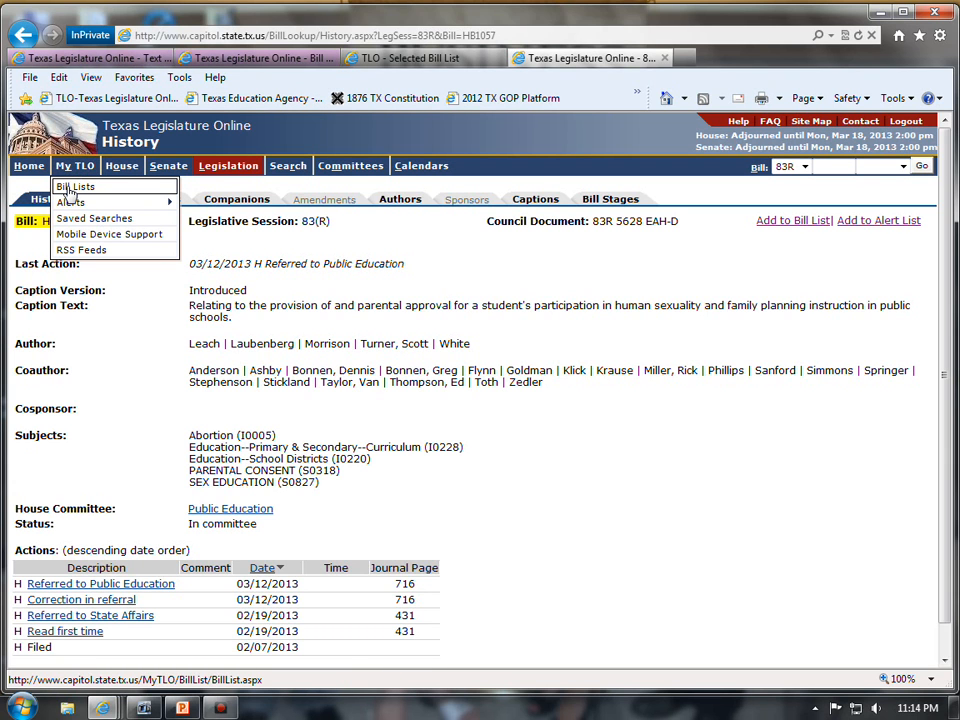
mouse_move(72, 202)
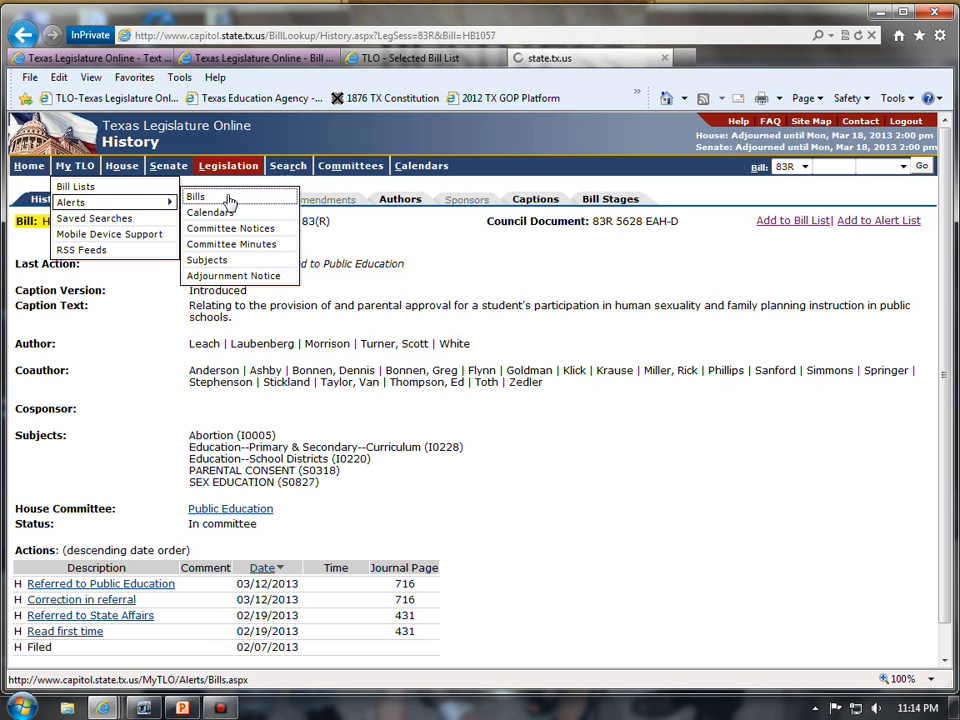
click(229, 202)
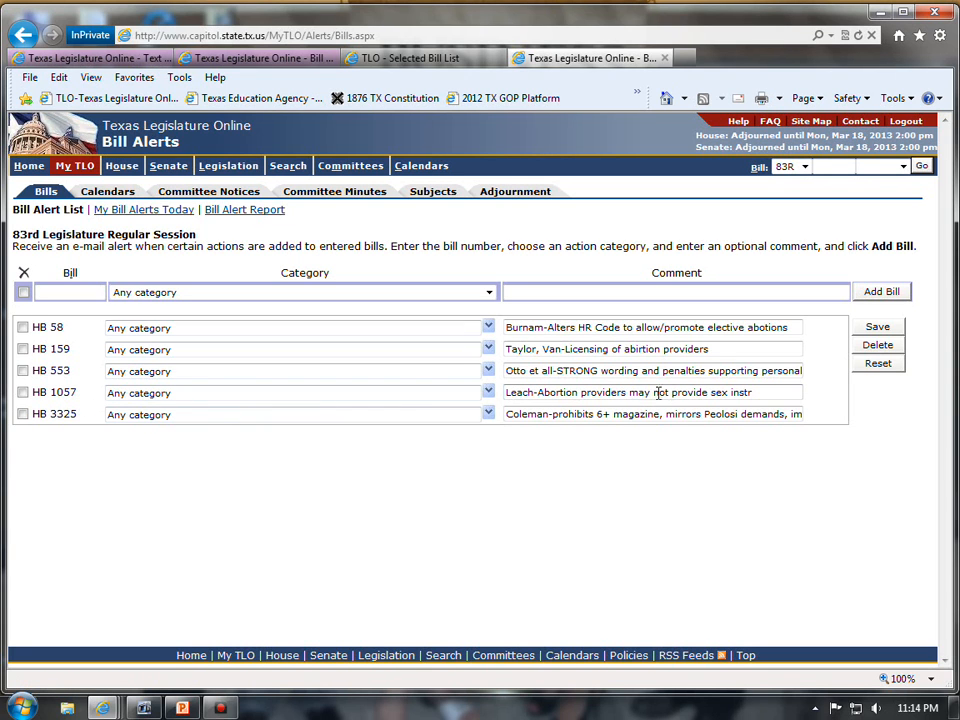
click(757, 392)
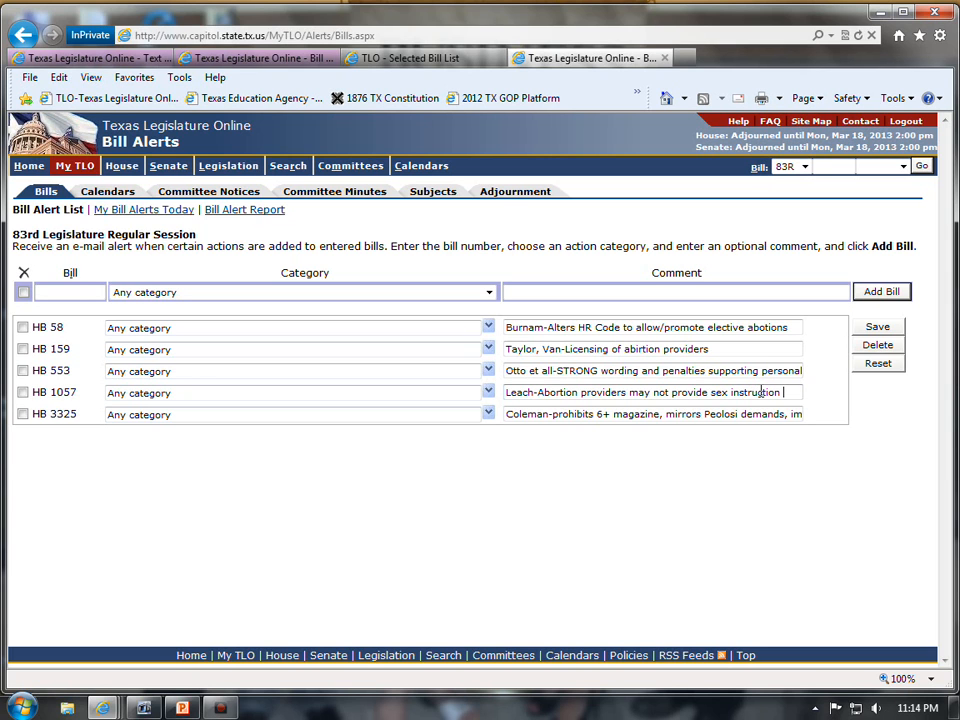
text(ublic schools)
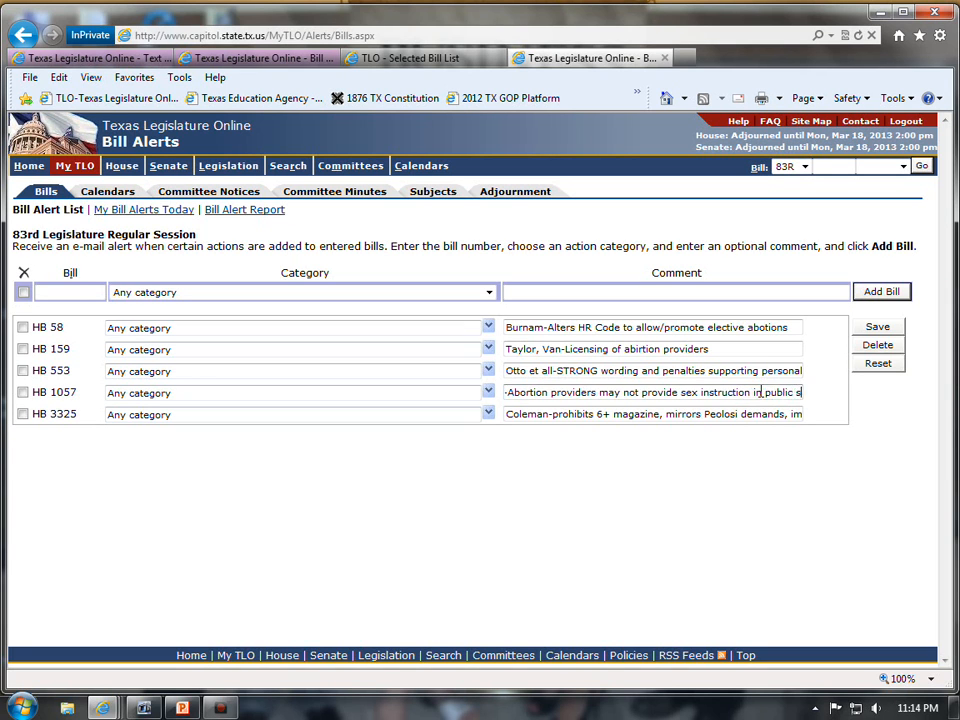
click(877, 327)
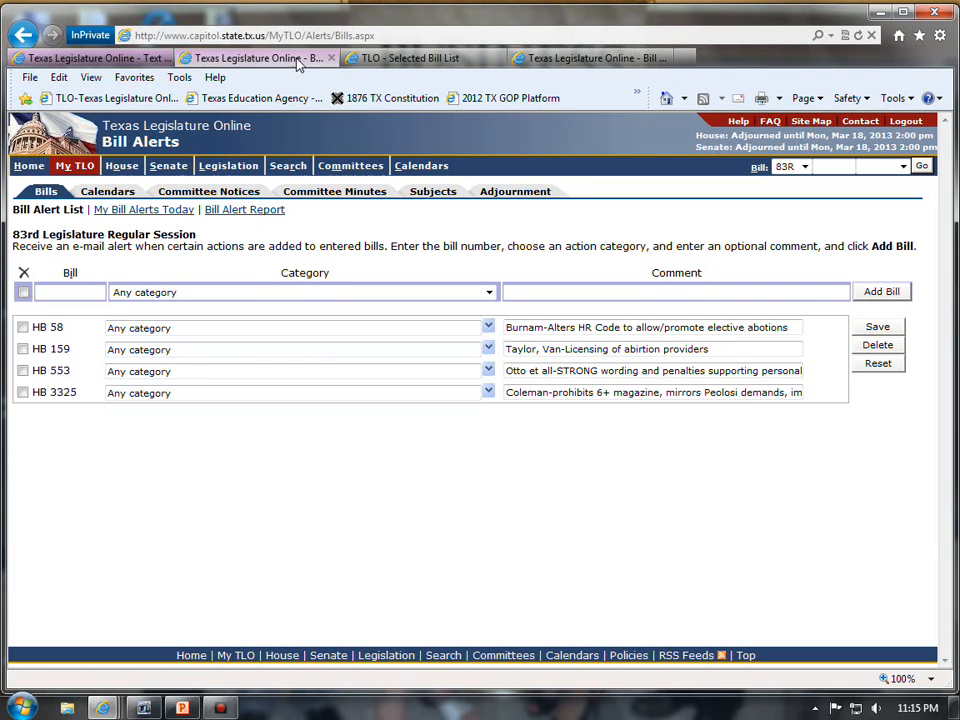
Step: Look up HB 1057 by bill number from the home page and view its history and add-to-list options
click(405, 58)
click(114, 55)
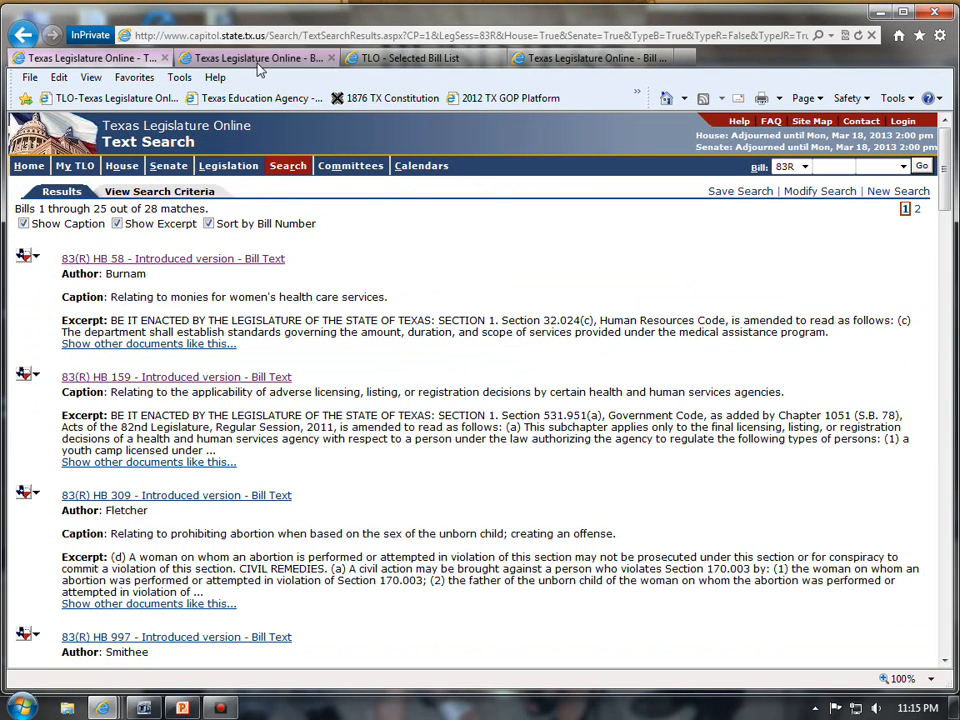
click(557, 58)
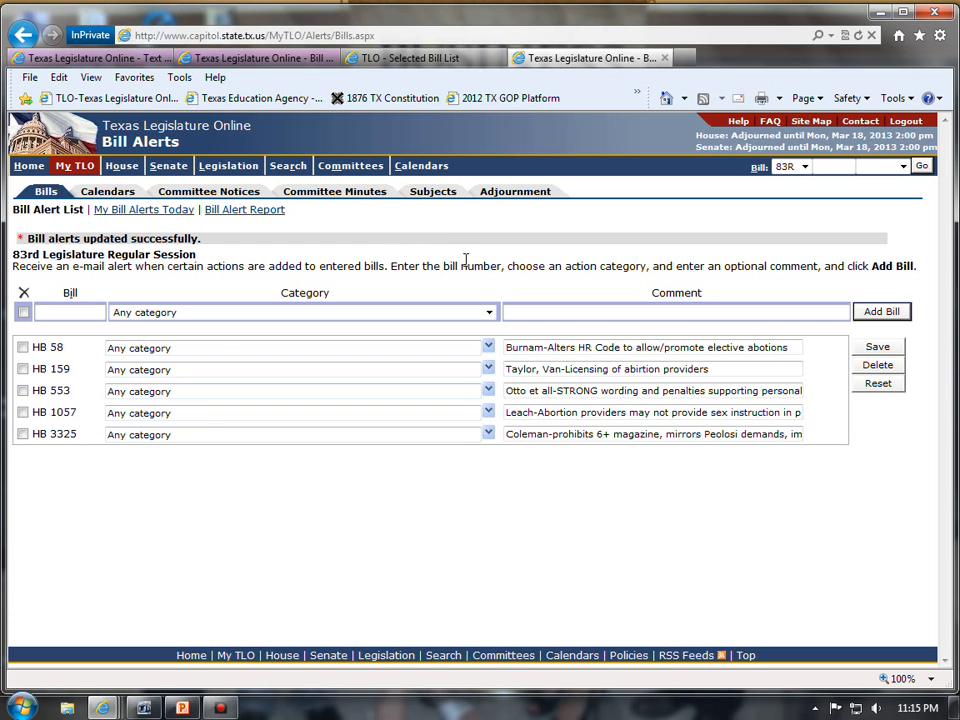
click(22, 170)
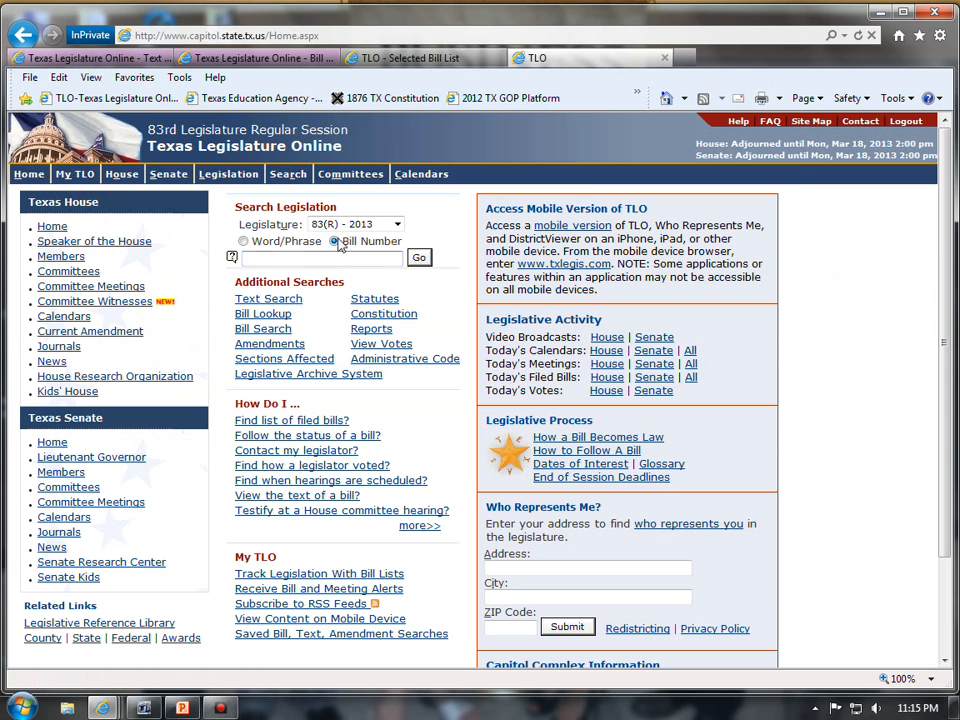
text(hb 1057)
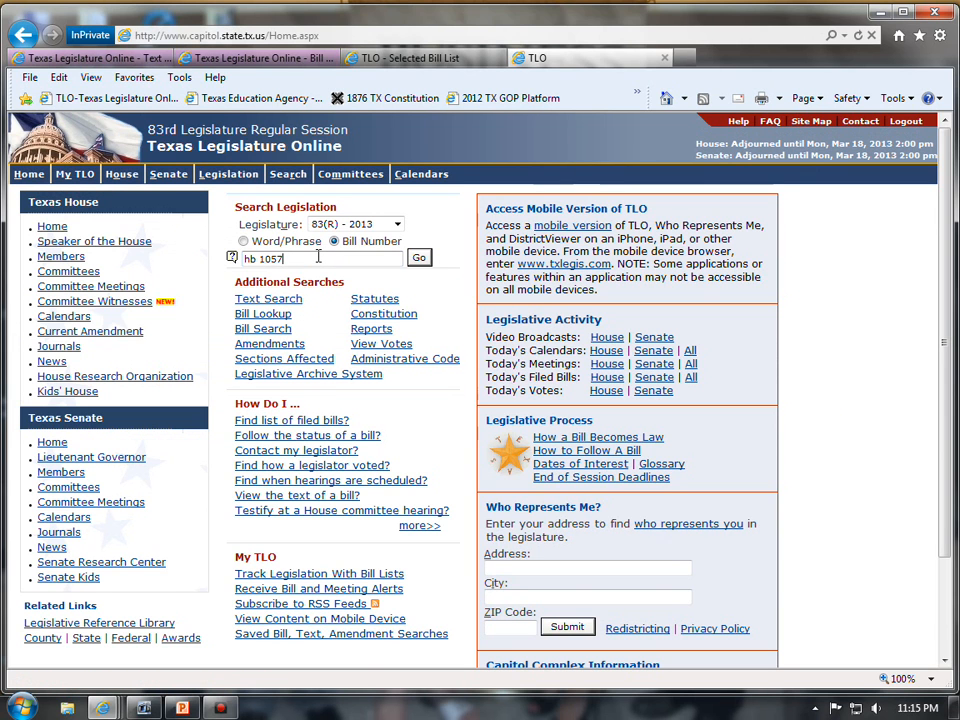
key(Return)
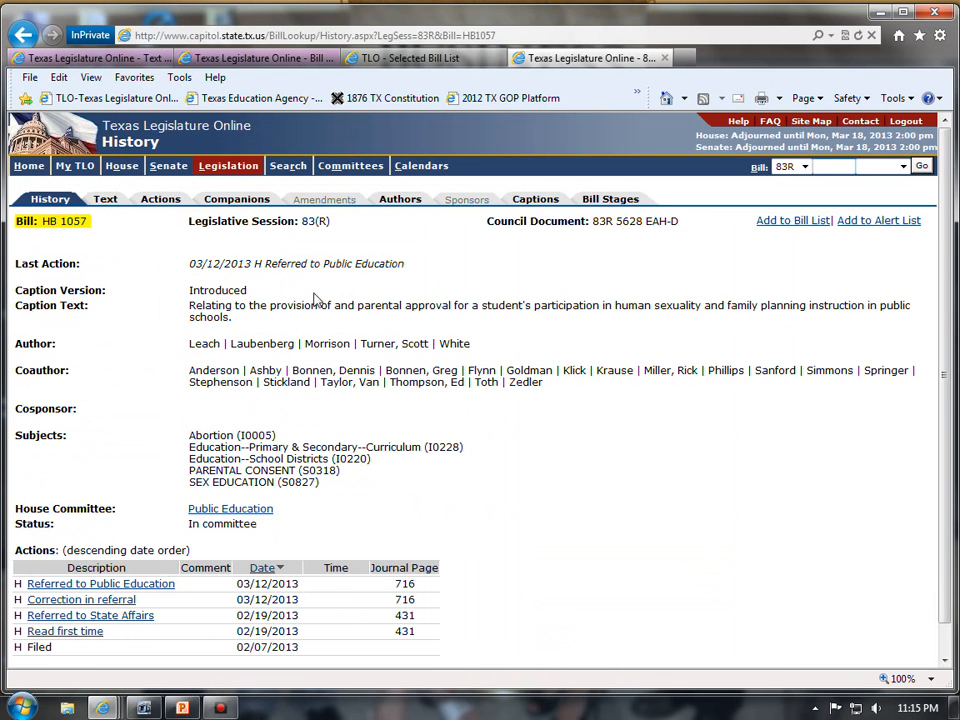
click(778, 228)
click(888, 224)
Step: View the saved bill lists and open the Bill Alert Report for the tracked bills
click(72, 166)
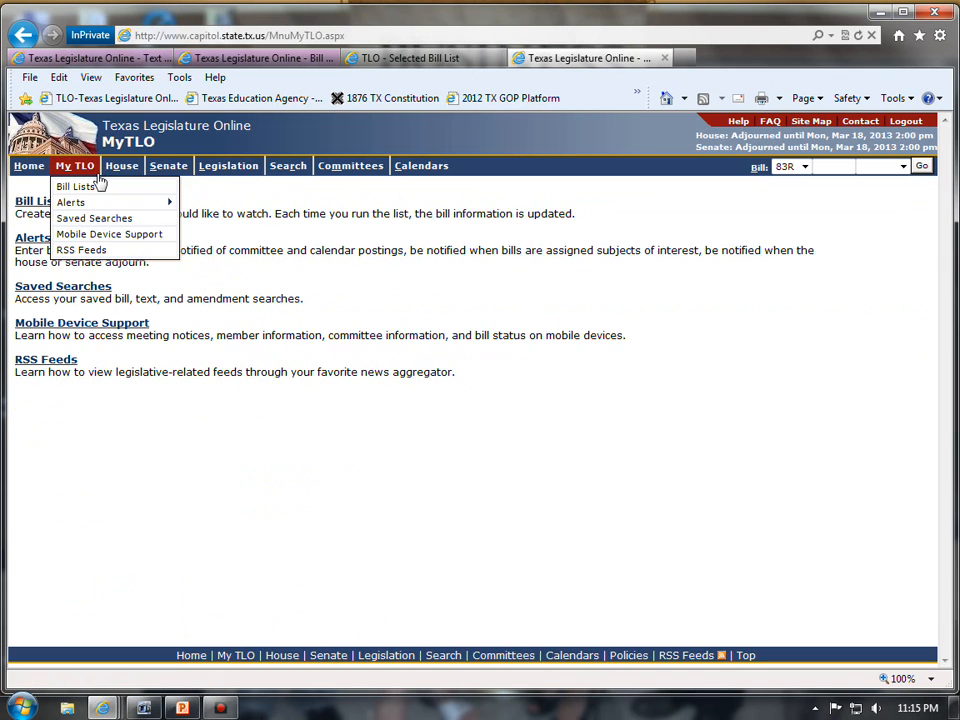
click(30, 202)
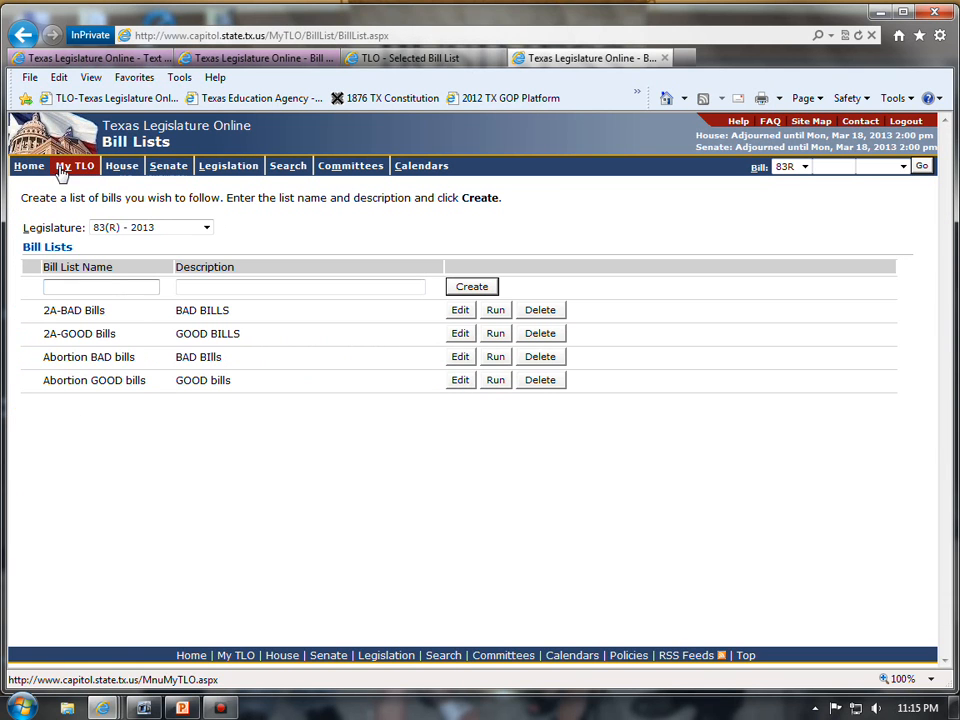
mouse_move(66, 167)
mouse_move(85, 204)
click(226, 200)
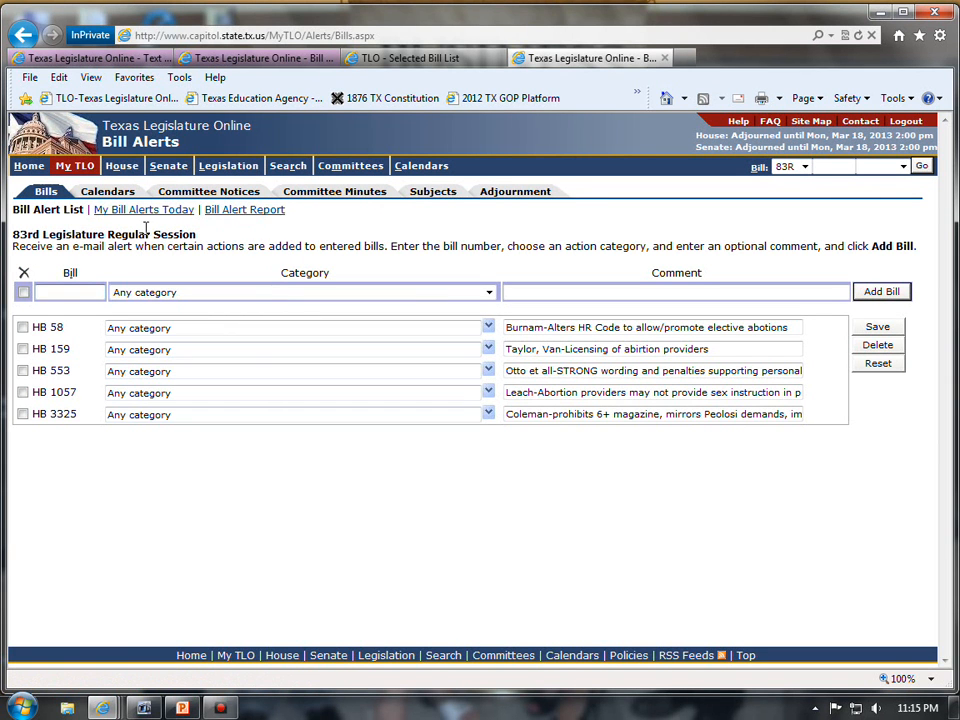
click(236, 212)
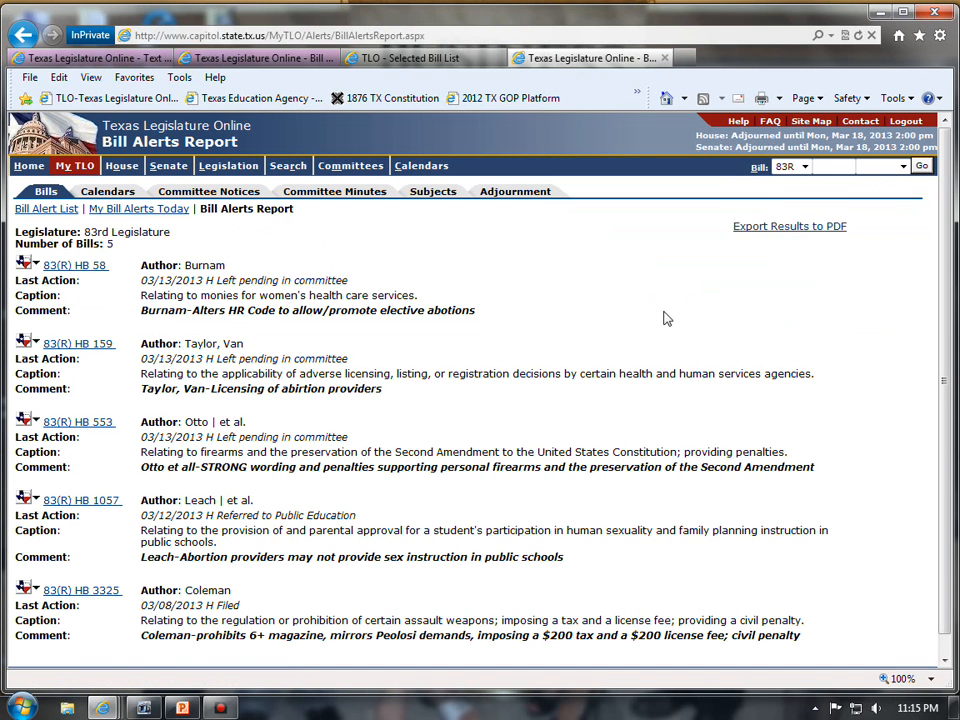
Step: Export the bill alerts report to PDF, read through the opened billreport.pdf and close it
click(779, 229)
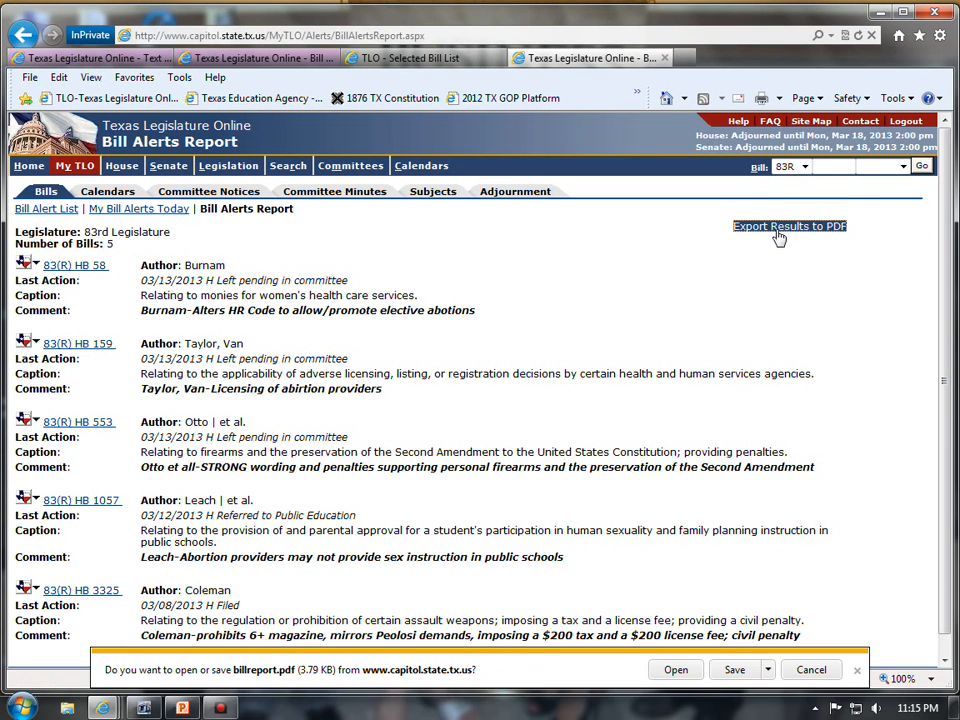
click(672, 669)
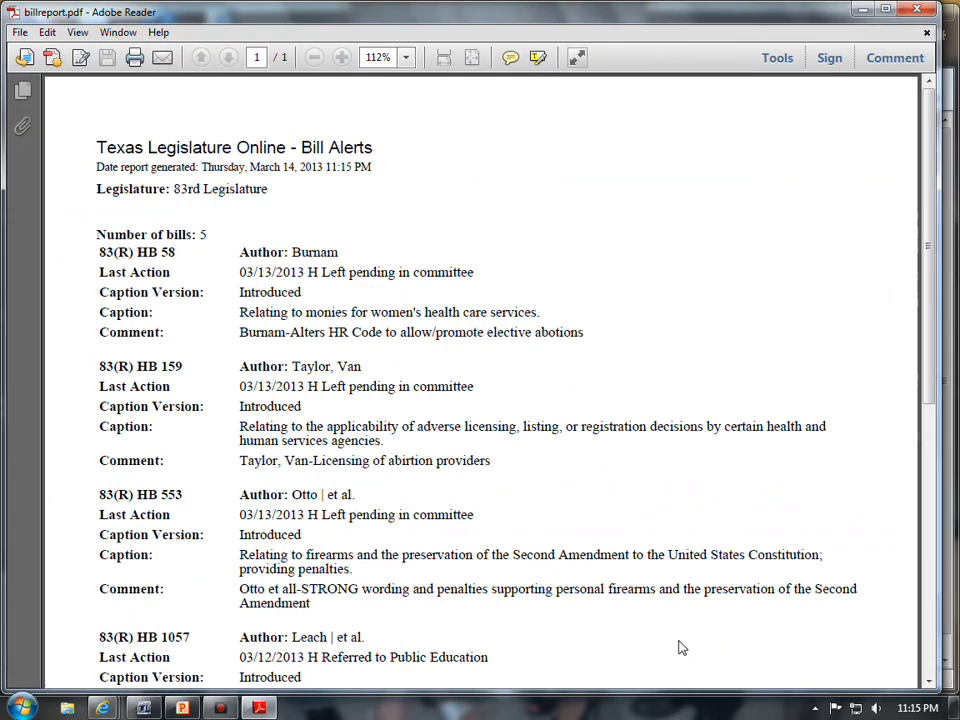
click(585, 332)
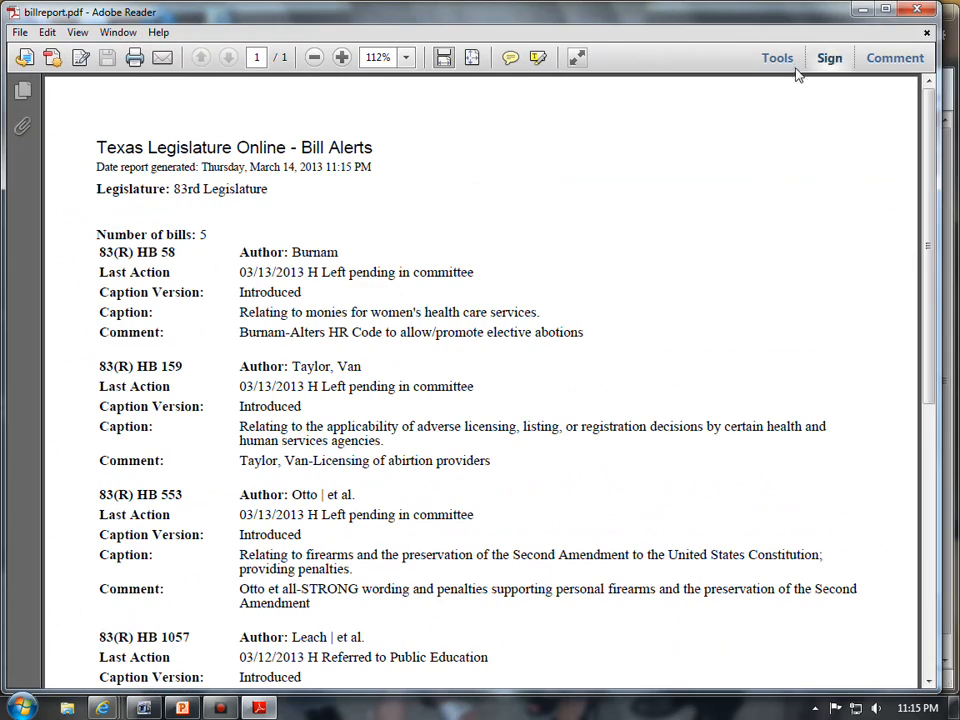
scroll(722, 189, down, 5)
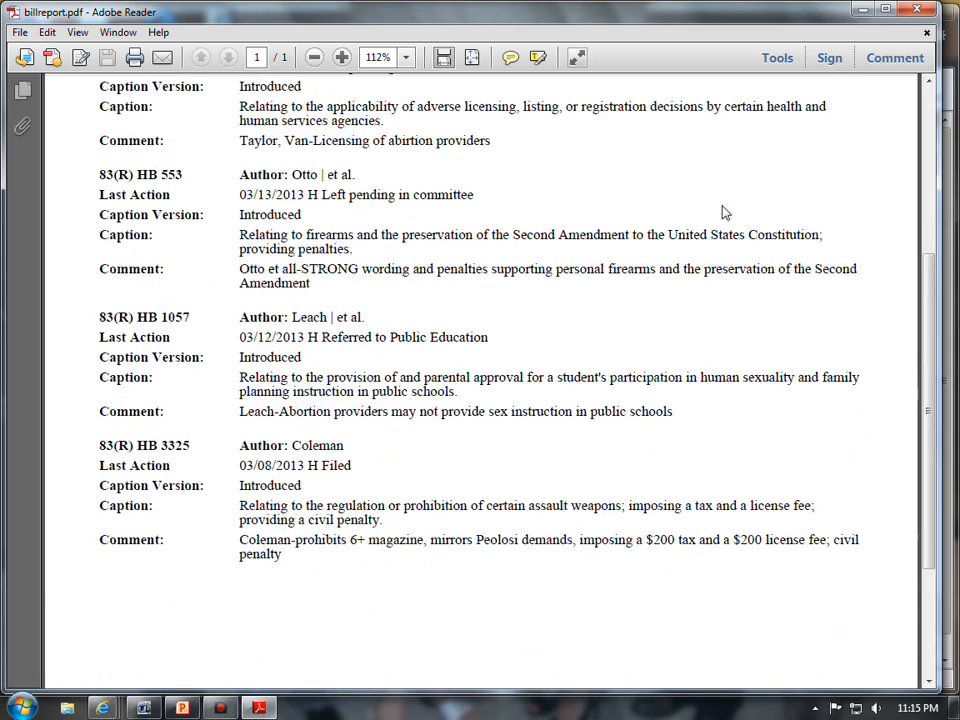
scroll(722, 221, up, 5)
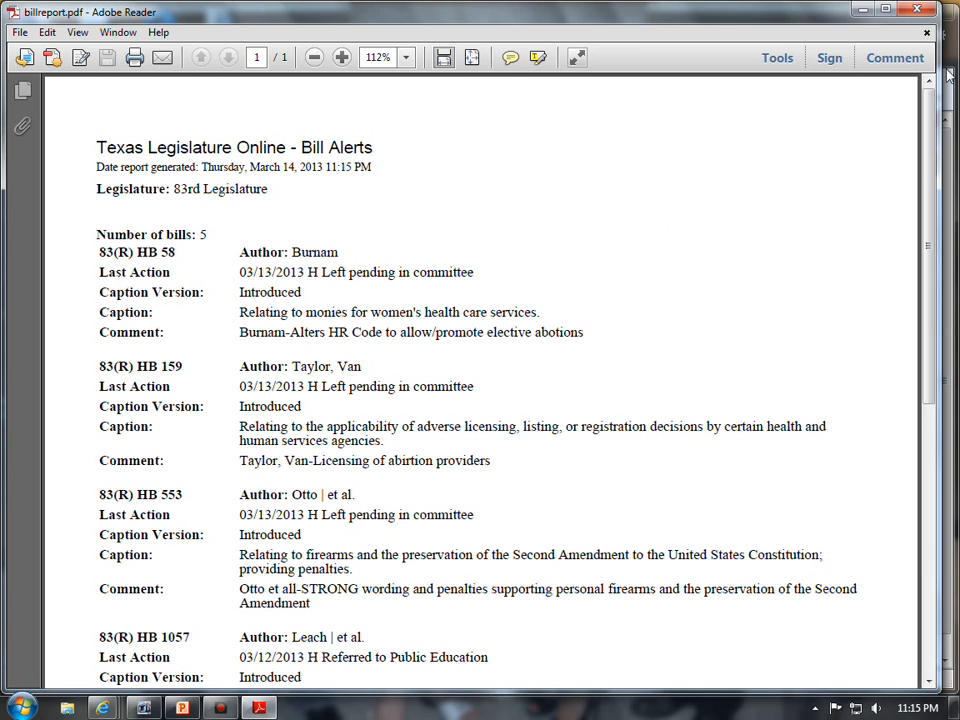
click(917, 9)
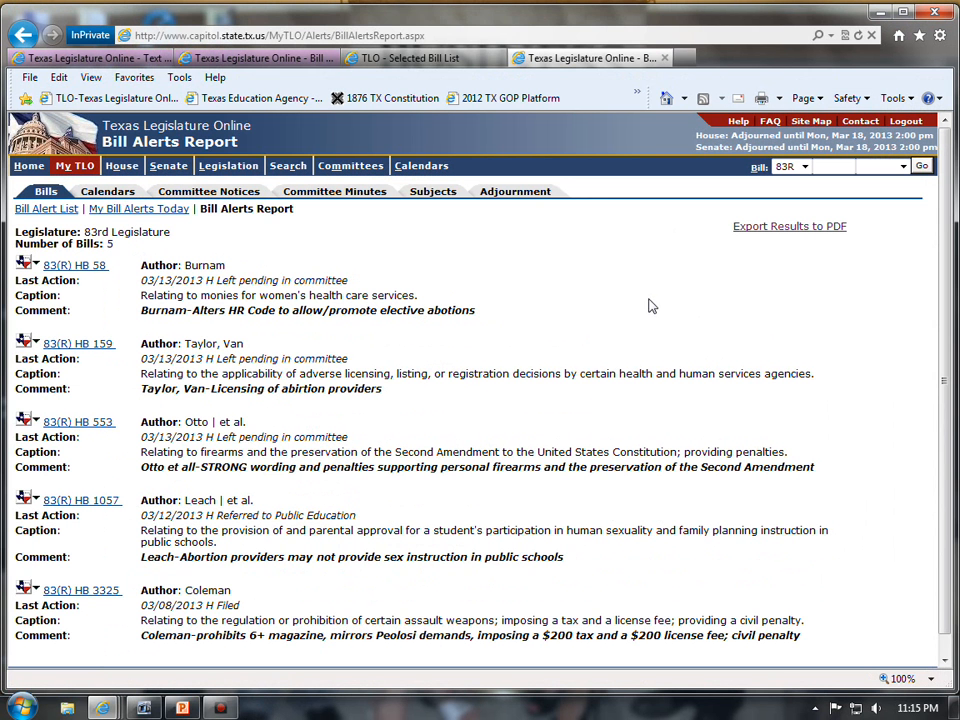